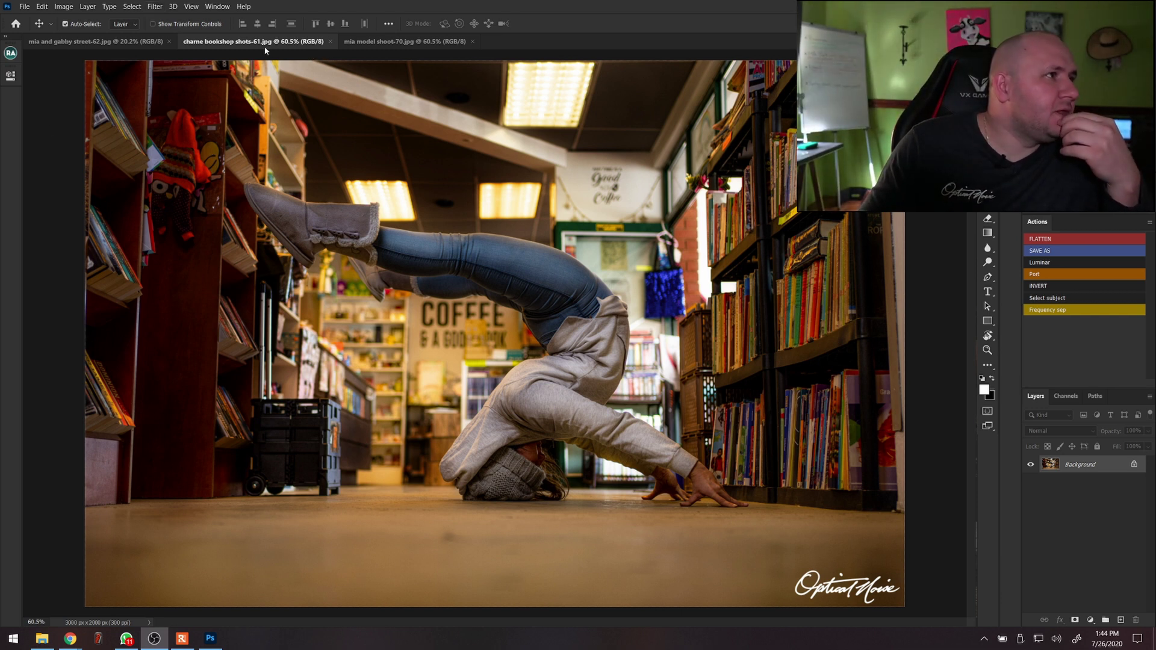
# Cycle through the open street portrait, truck portrait and bookshop tabs, ending on mia model shoot-70.jpg.
pyautogui.click(143, 43)
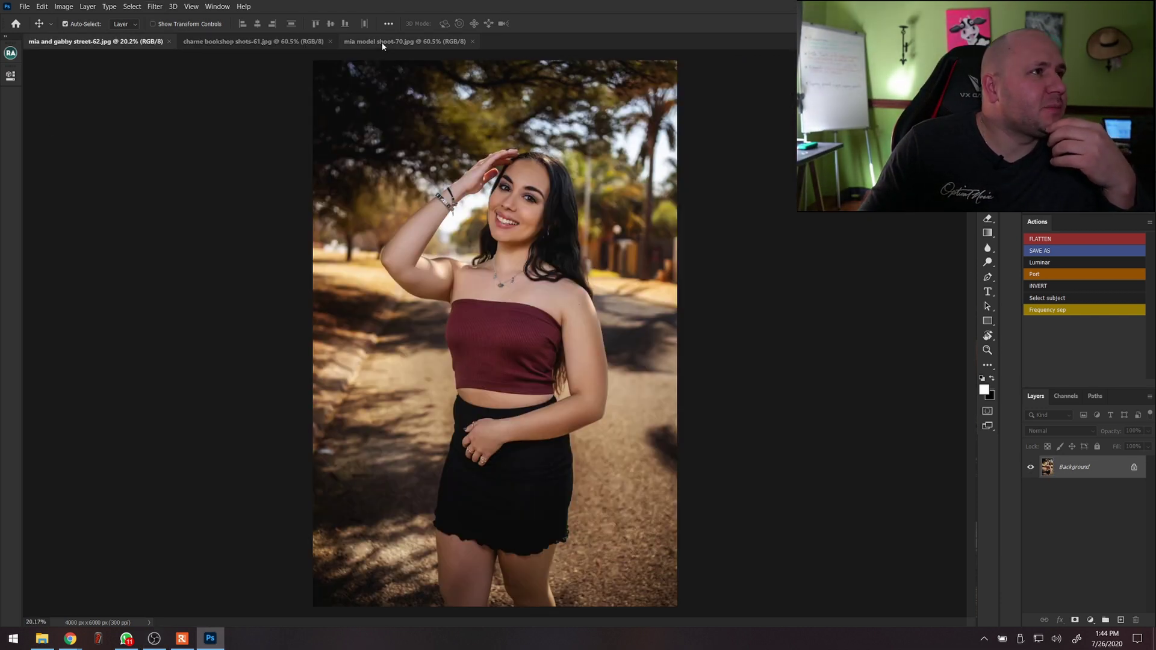
pyautogui.click(383, 43)
pyautogui.click(130, 41)
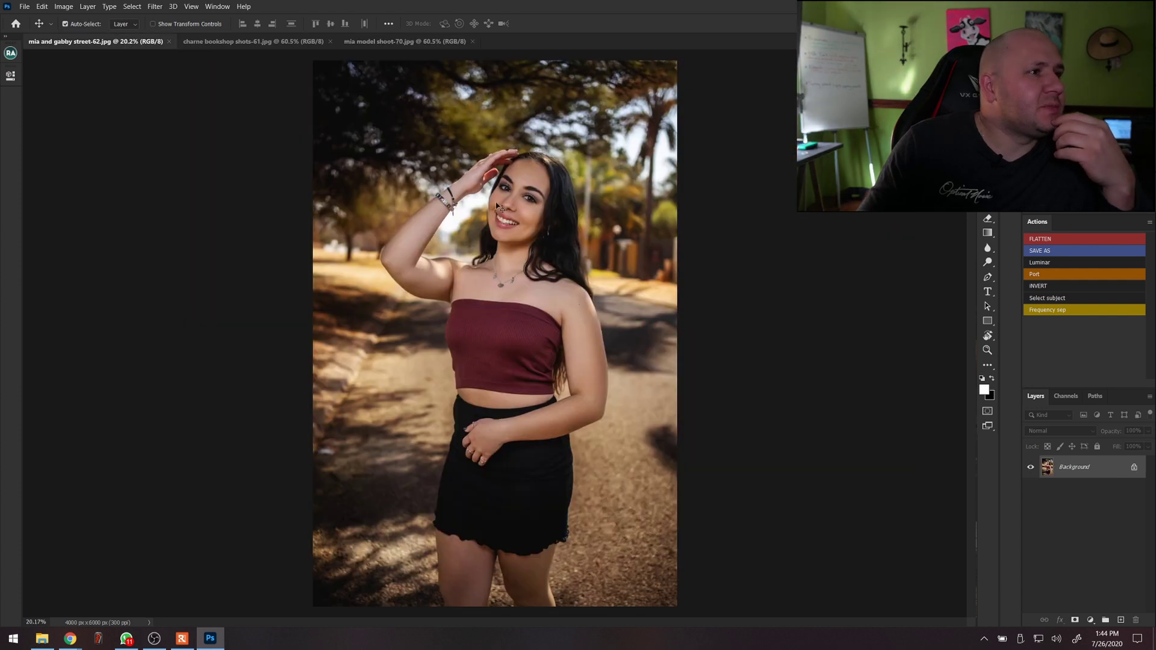
pyautogui.click(259, 42)
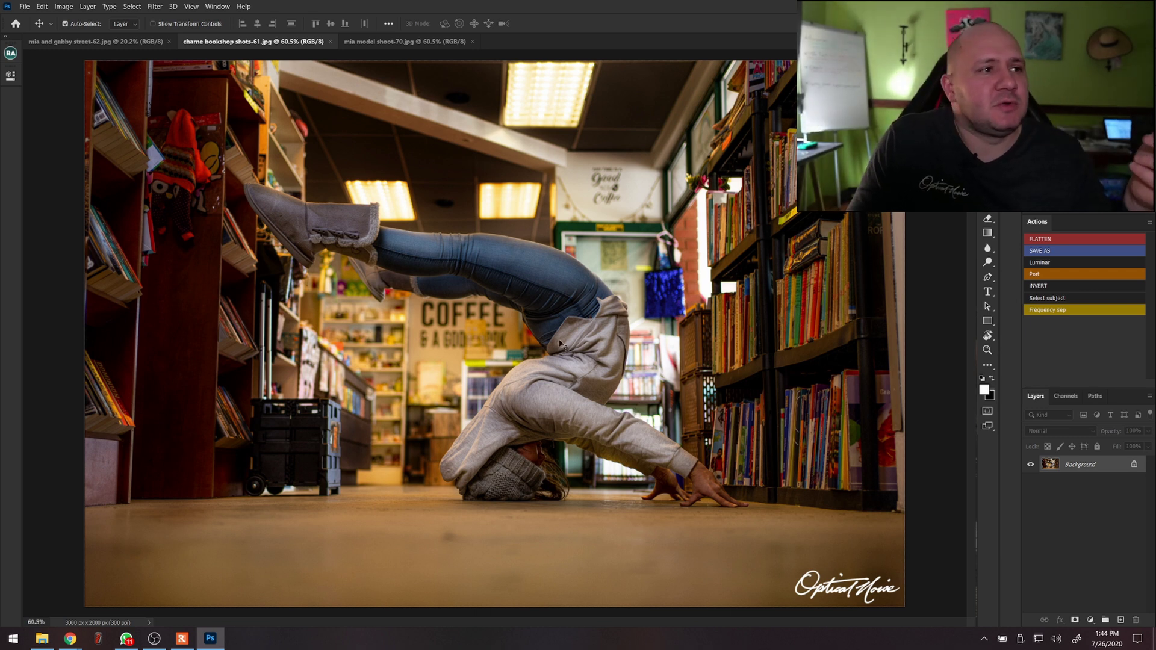
pyautogui.click(424, 42)
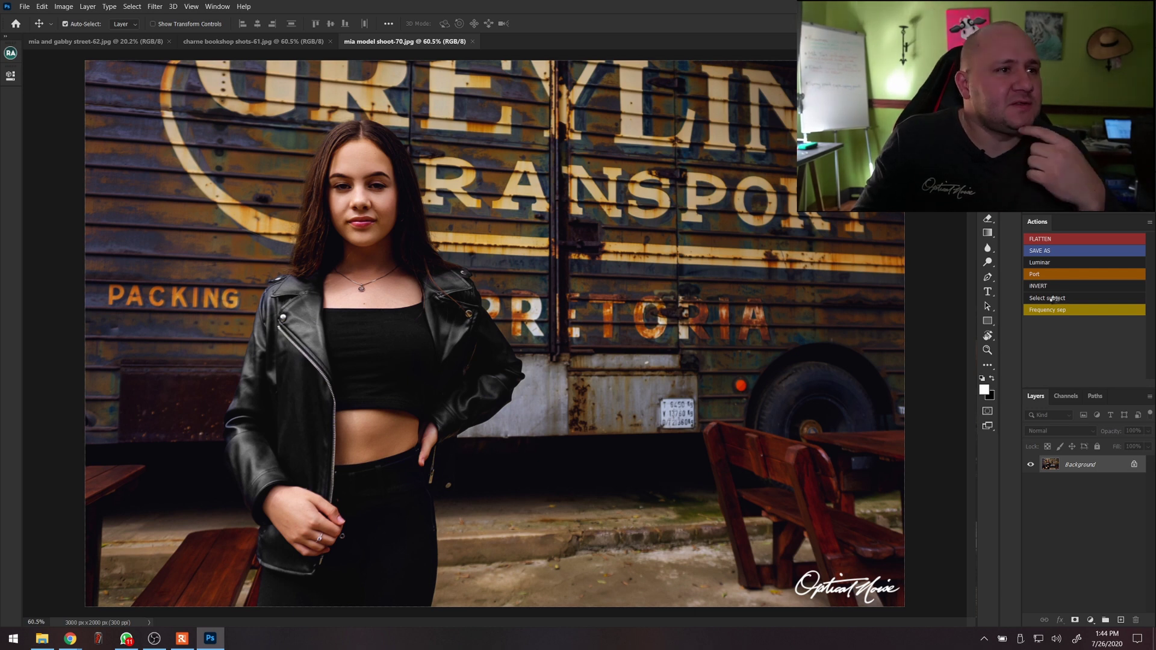
# Run the Frequency sep action on the portrait and switch the Layers panel to Large Thumbnails.
pyautogui.click(1055, 309)
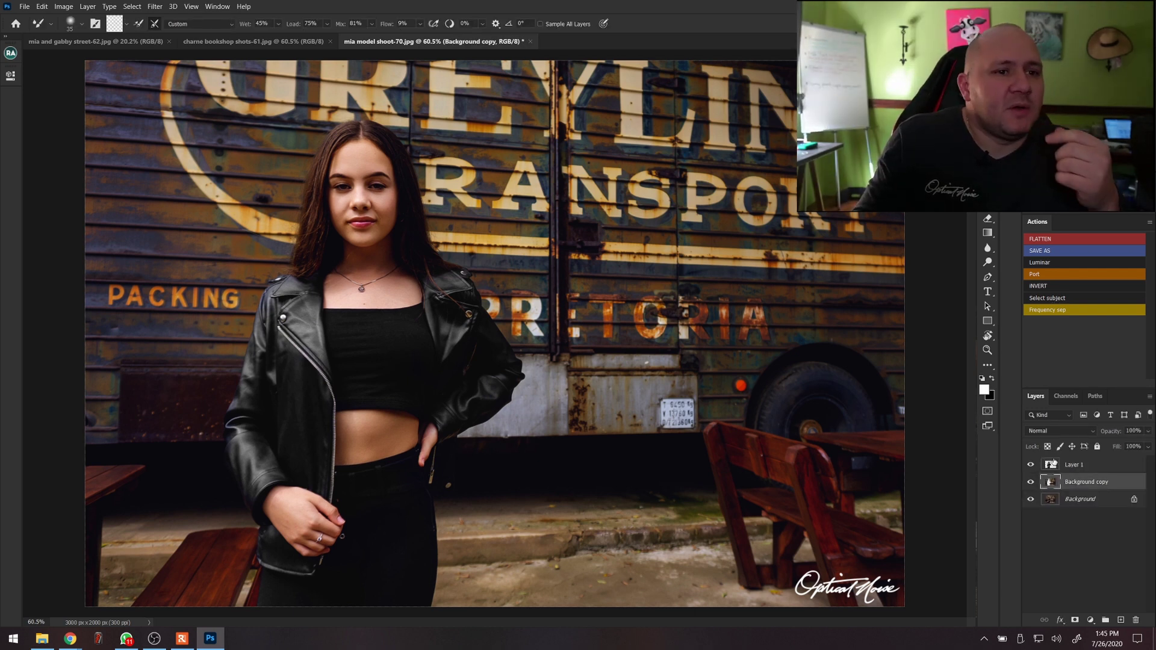
pyautogui.rightClick(1091, 550)
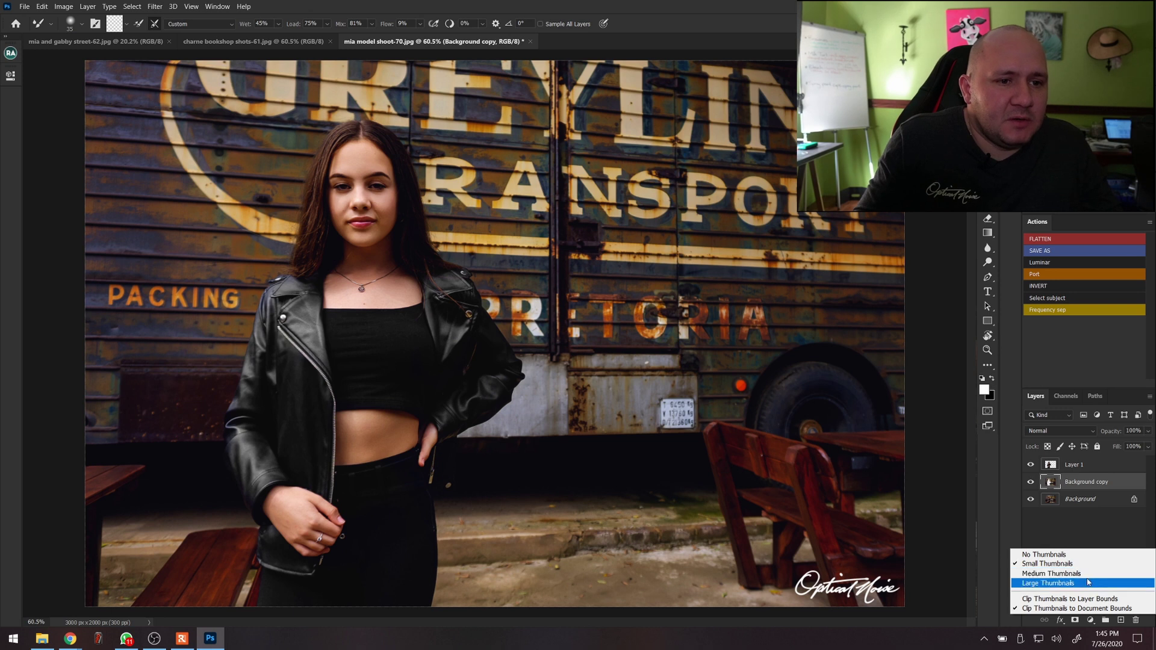
pyautogui.click(1089, 583)
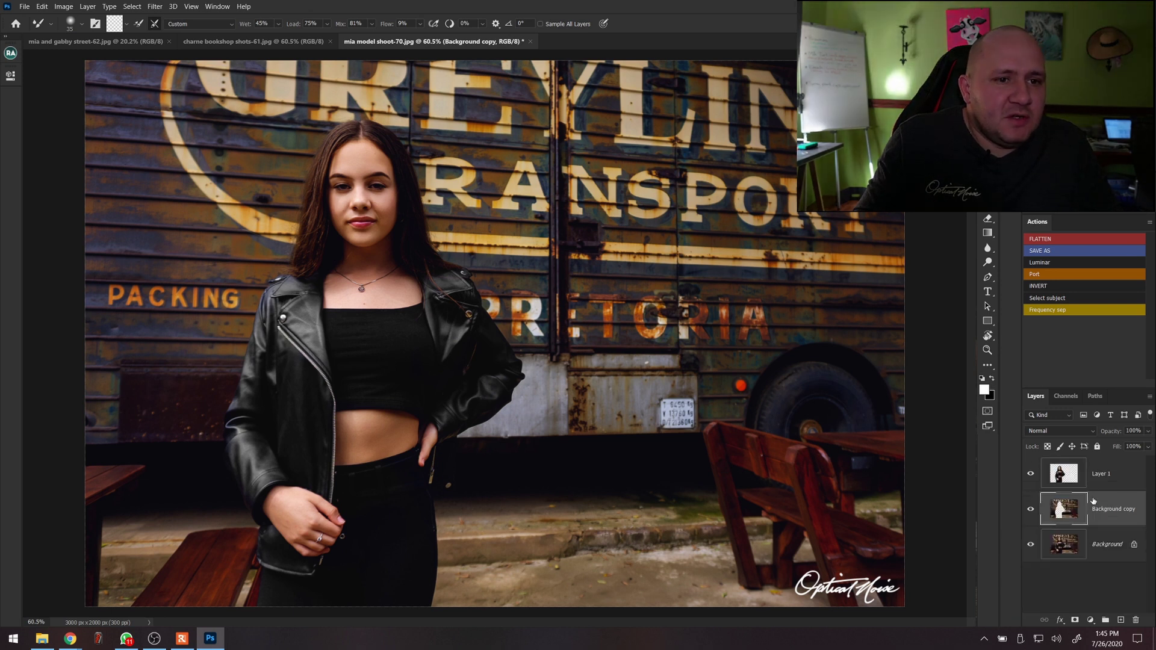
# Load the girl's outline from Layer 1, make Background copy active, and deselect.
pyautogui.click(1061, 475)
pyautogui.keyDown('ctrl'); pyautogui.click(1061, 477); pyautogui.keyUp('ctrl')
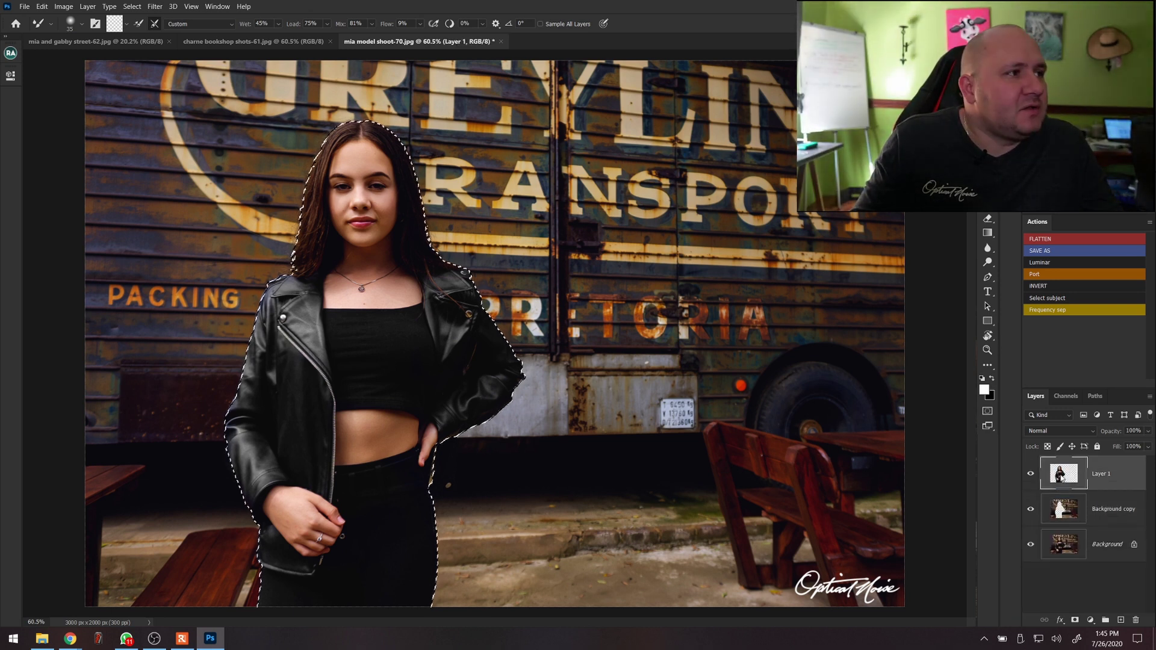
pyautogui.click(1062, 509)
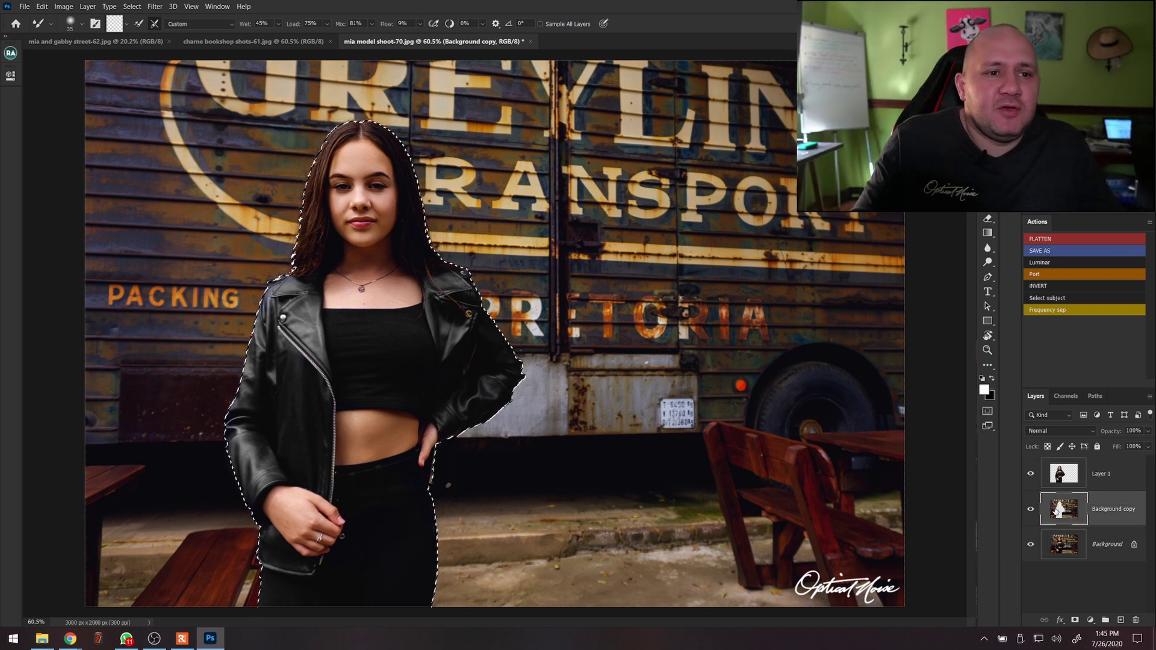
pyautogui.click(1064, 478)
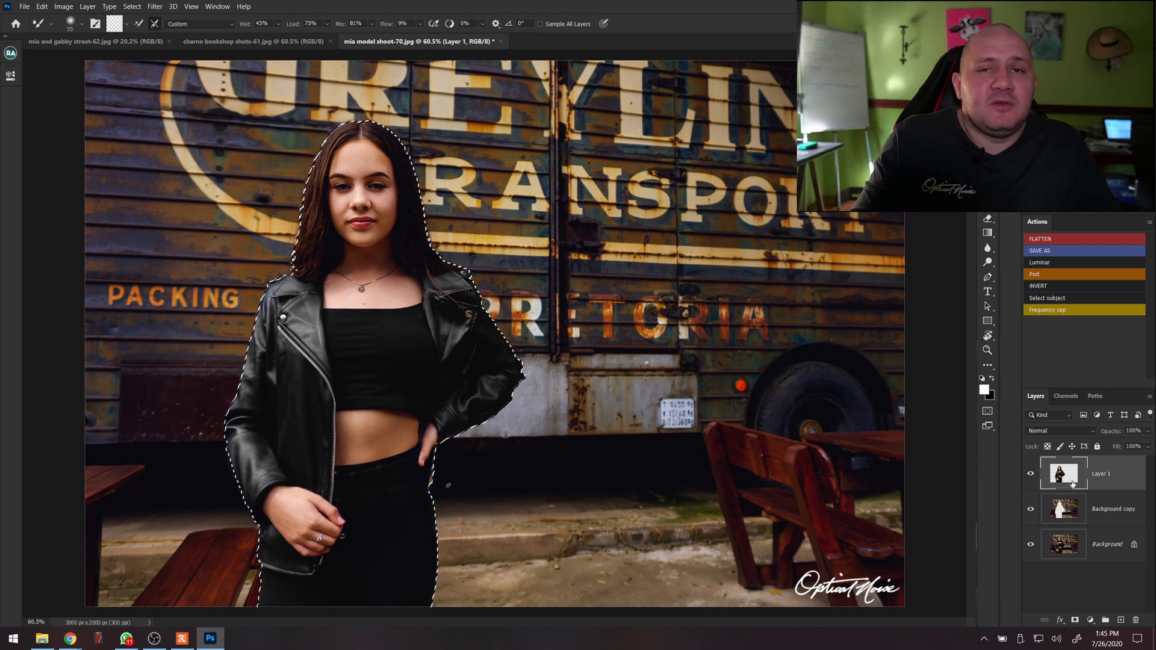
pyautogui.click(1064, 509)
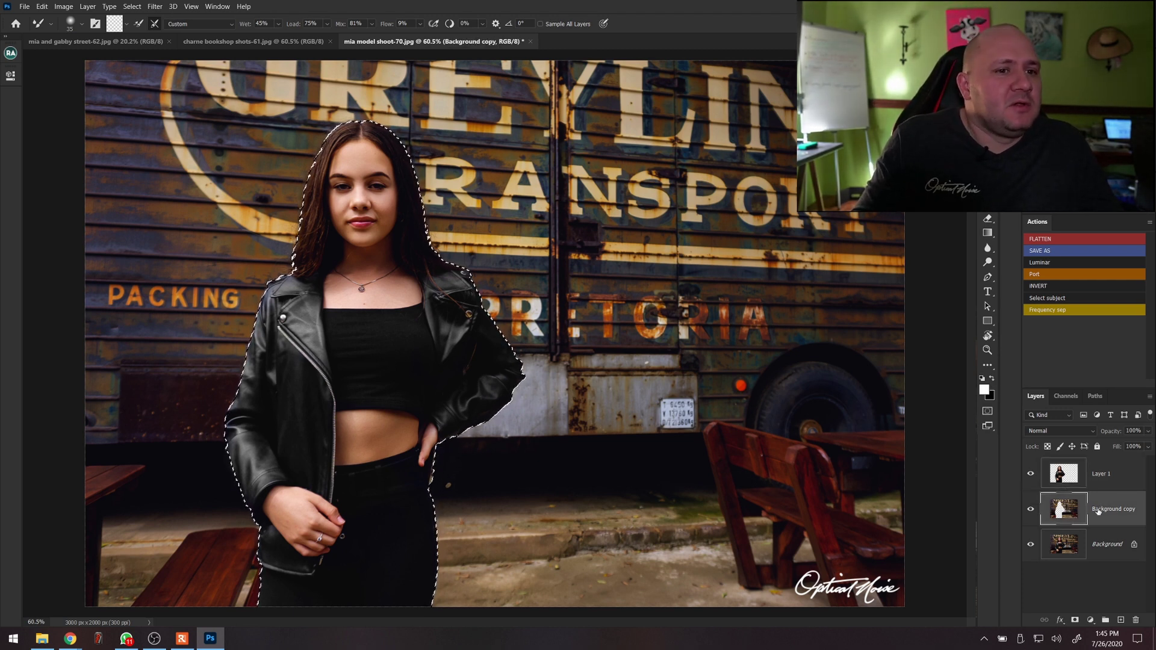
pyautogui.hotkey('ctrl', 'd')
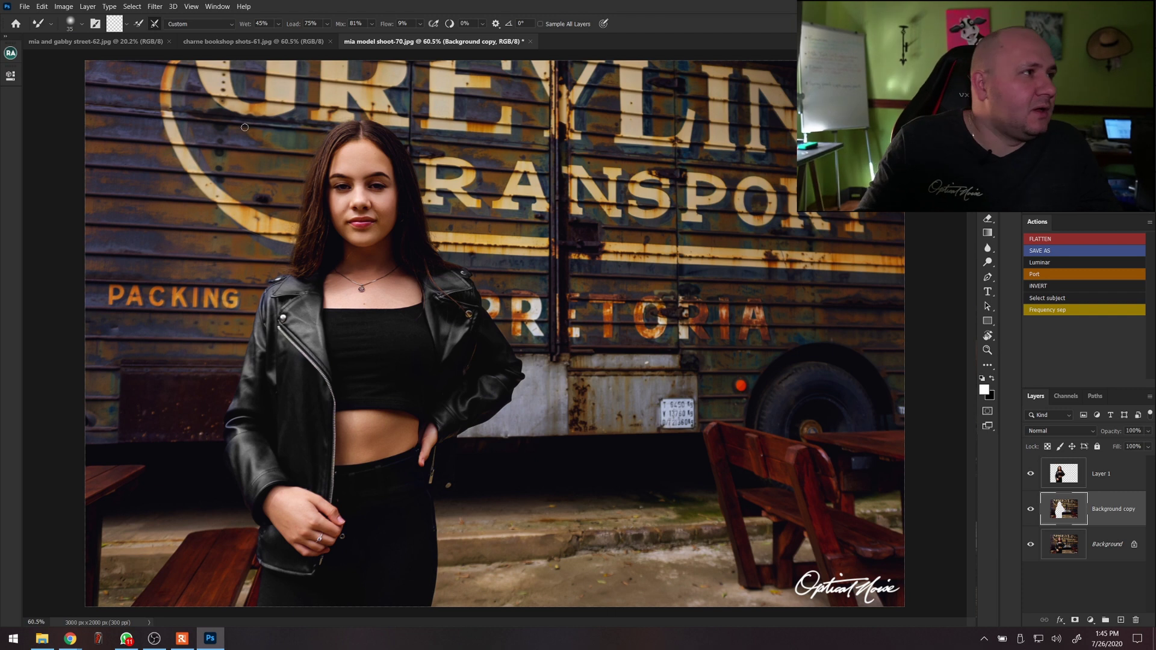
# Apply a Gaussian Blur with radius 8.8 to the Background copy layer.
pyautogui.click(152, 8)
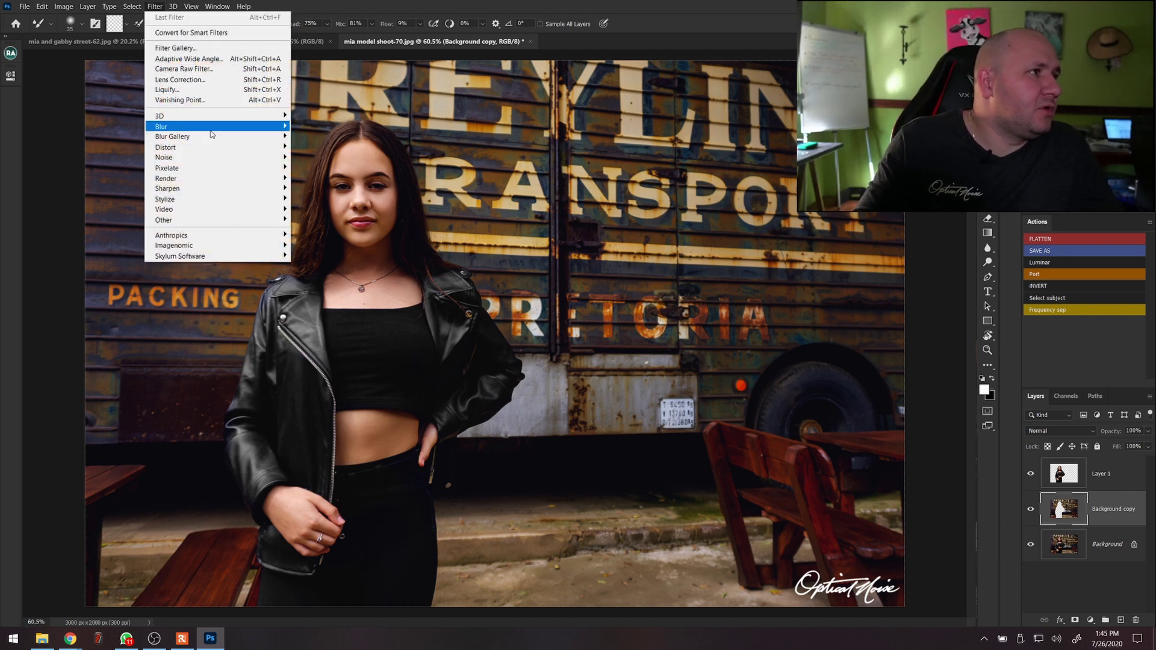
pyautogui.moveTo(265, 122)
pyautogui.click(325, 168)
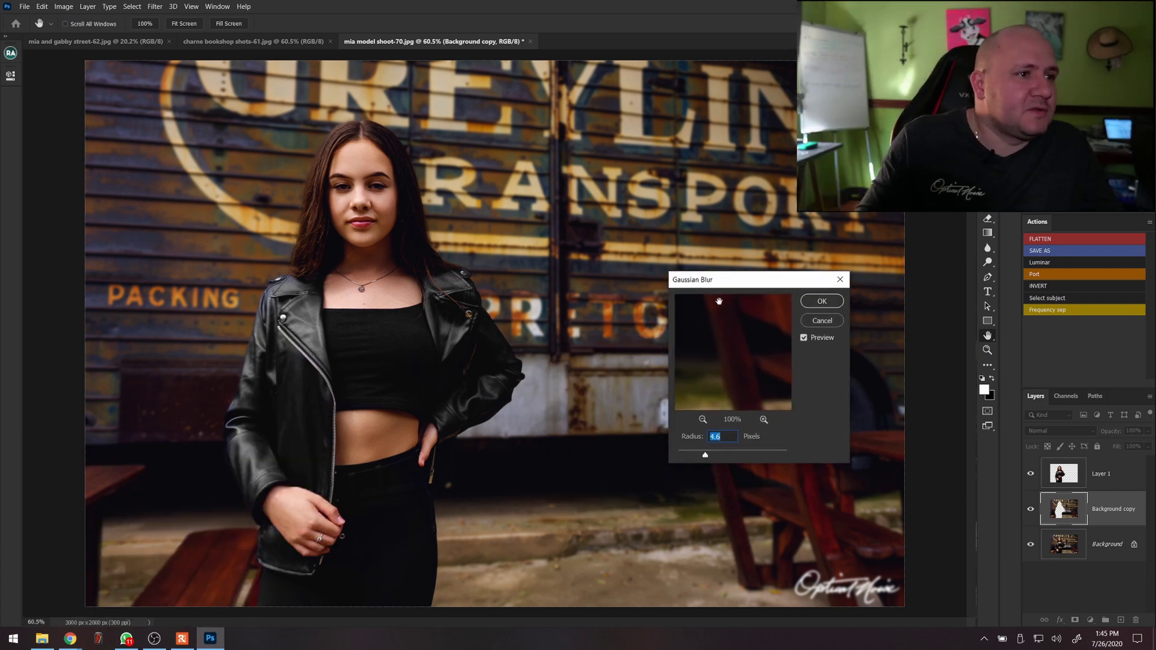
pyautogui.moveTo(705, 455); pyautogui.dragTo(716, 458)
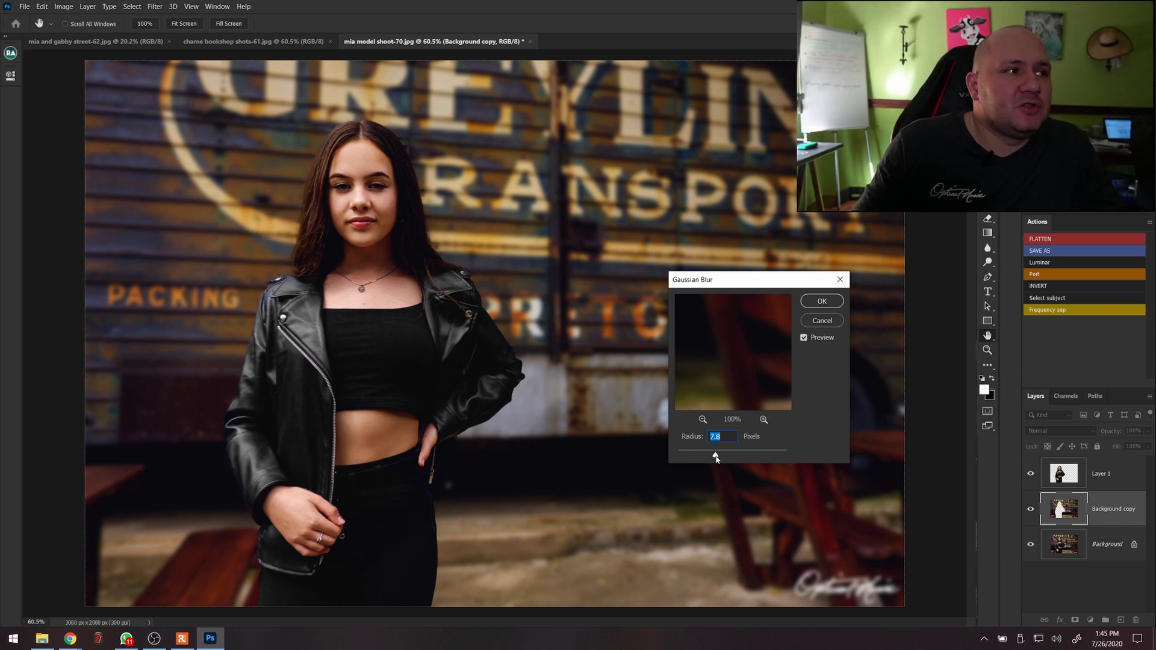
pyautogui.moveTo(716, 458); pyautogui.dragTo(737, 456)
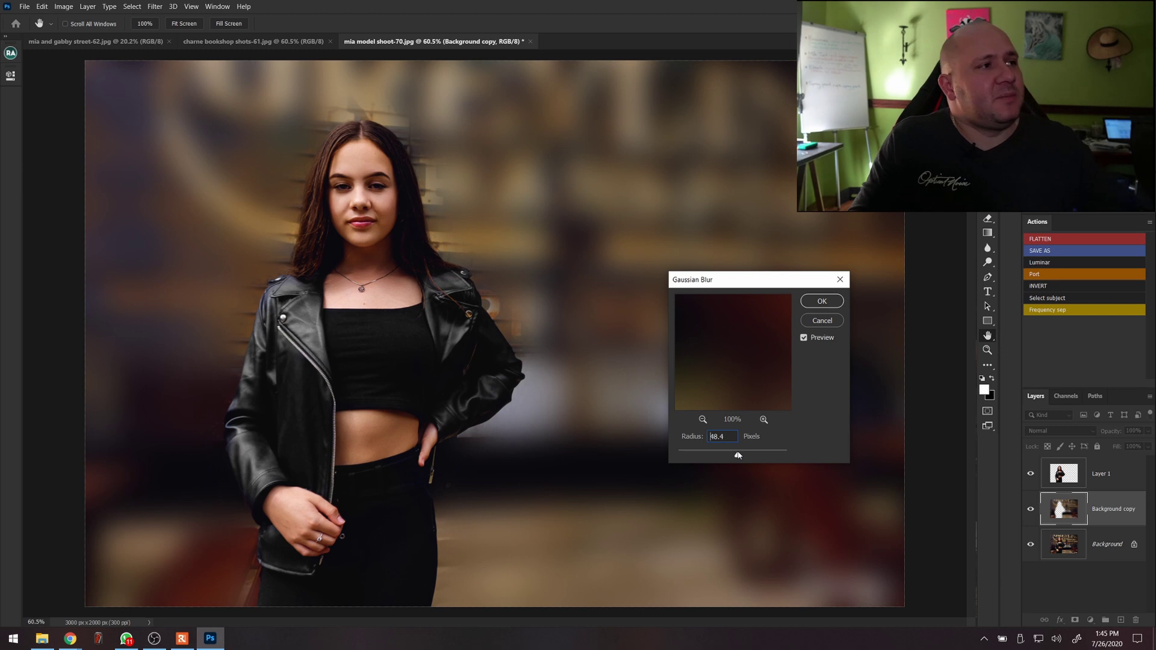
pyautogui.moveTo(738, 456); pyautogui.dragTo(714, 455)
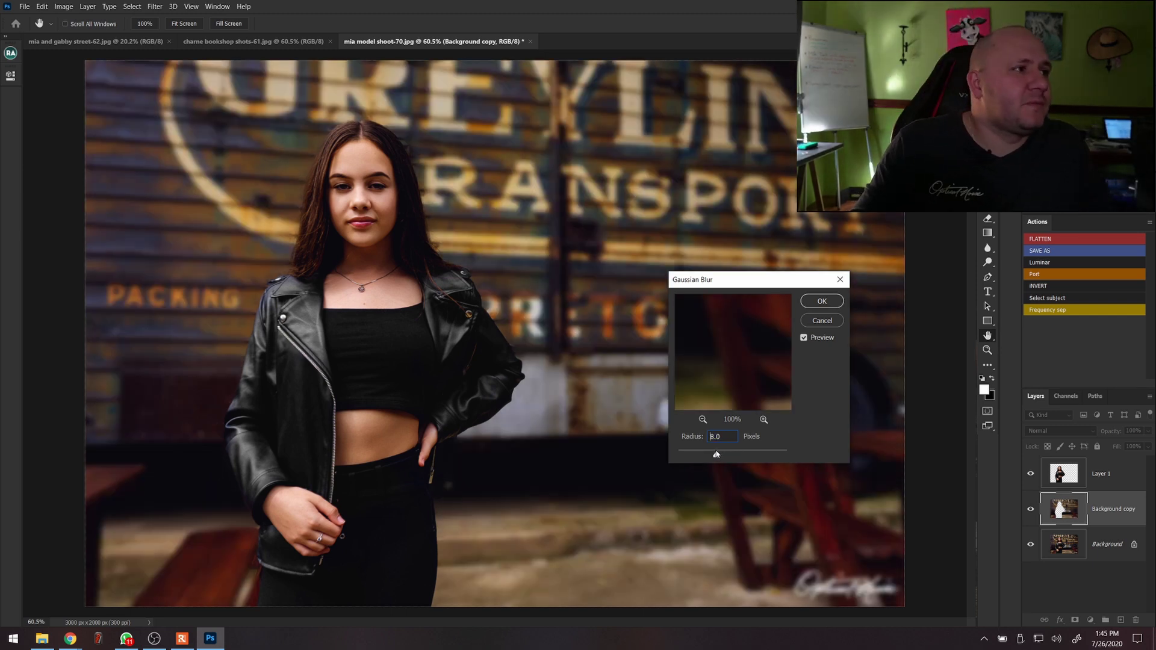
pyautogui.click(821, 301)
pyautogui.press('b')
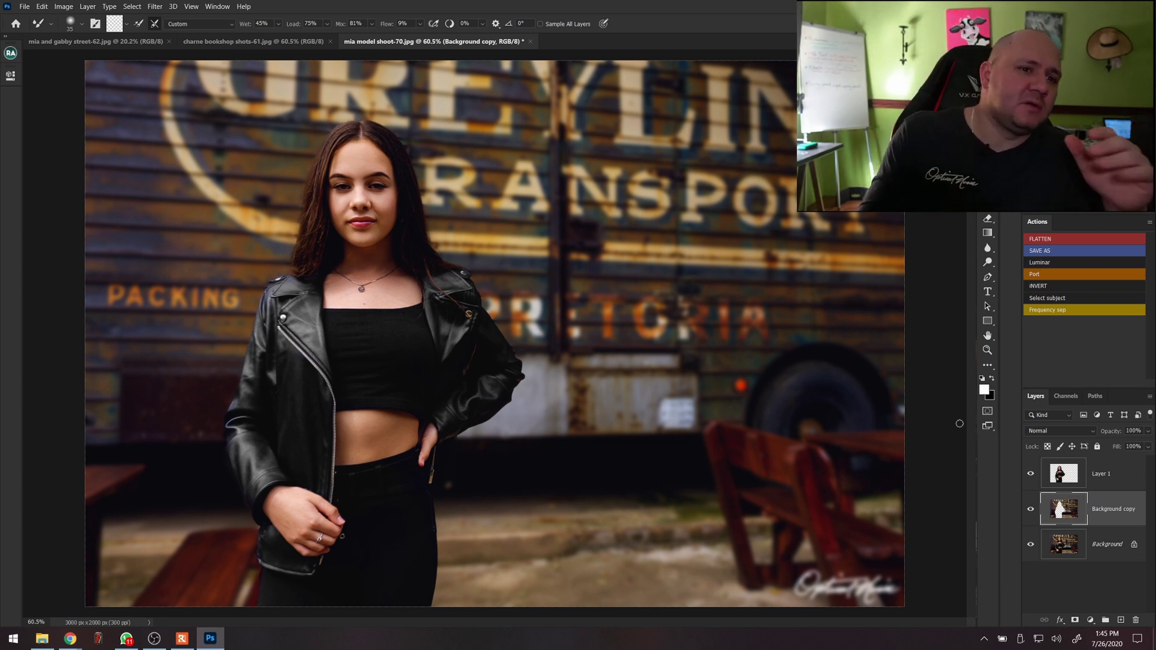
# Toggle the blurred Background copy off and on to compare, then set its opacity to 68%.
pyautogui.click(1031, 510)
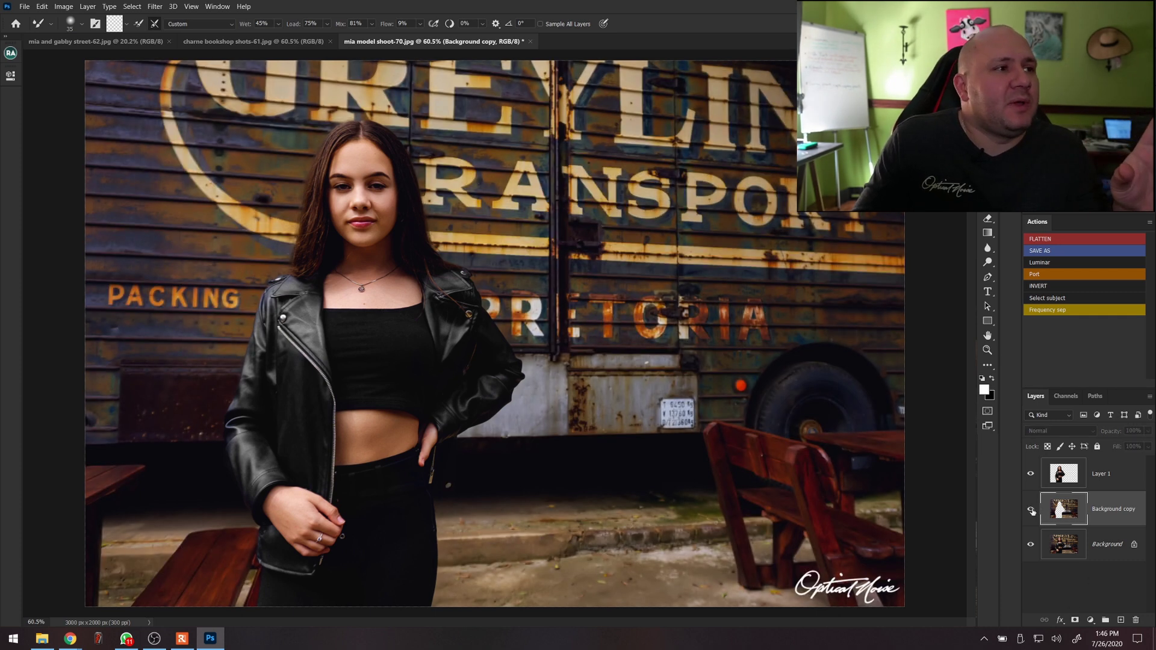
pyautogui.click(1031, 510)
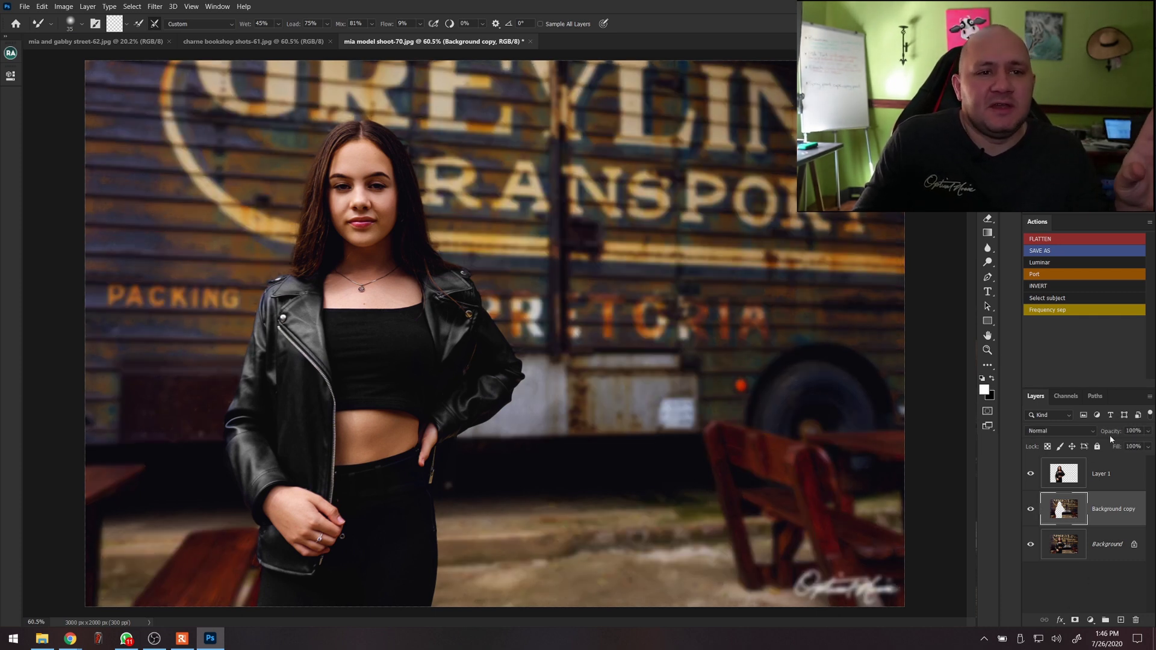
pyautogui.moveTo(1113, 431); pyautogui.dragTo(1096, 431)
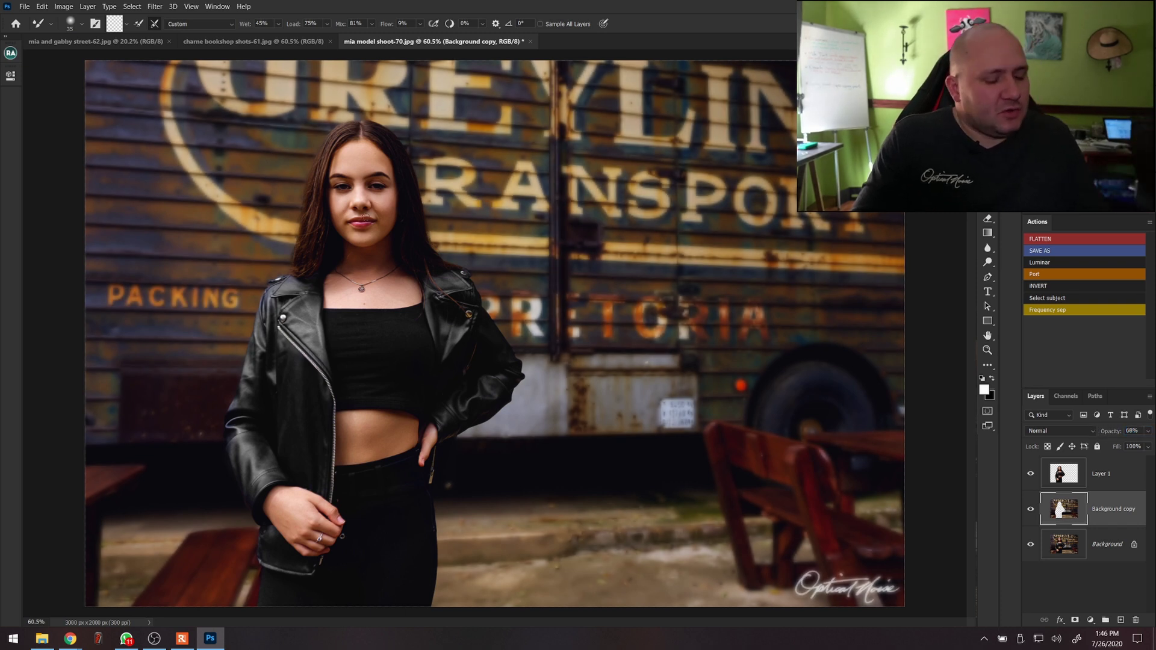
pyautogui.scroll(5, 354, 189)
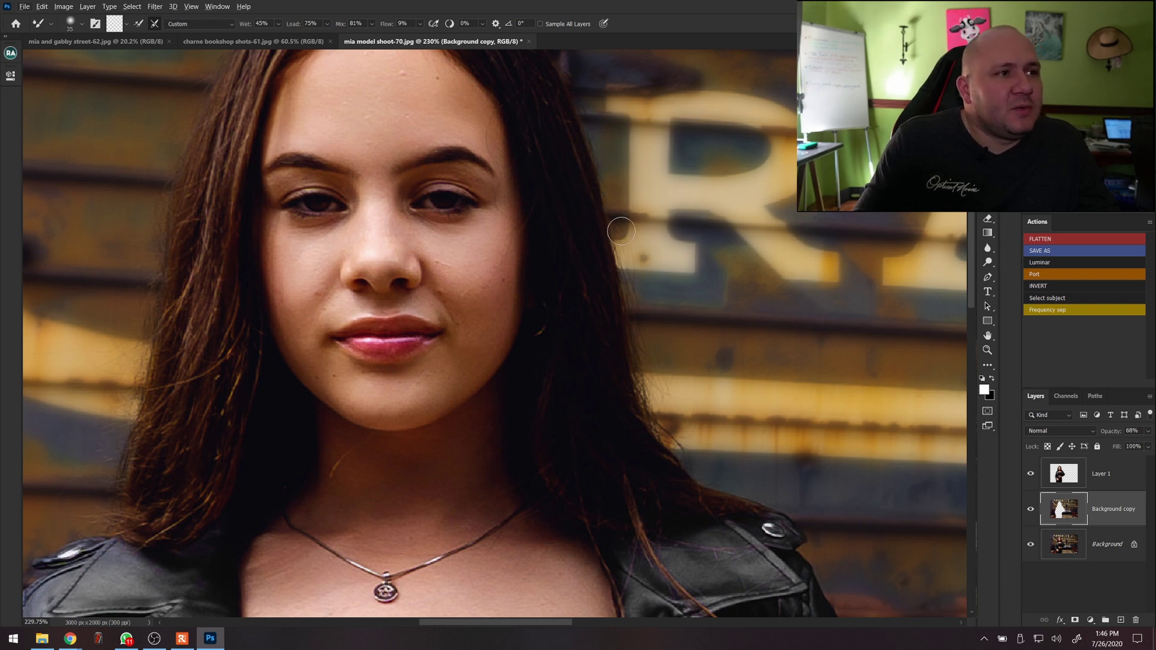
pyautogui.scroll(-5, 633, 205)
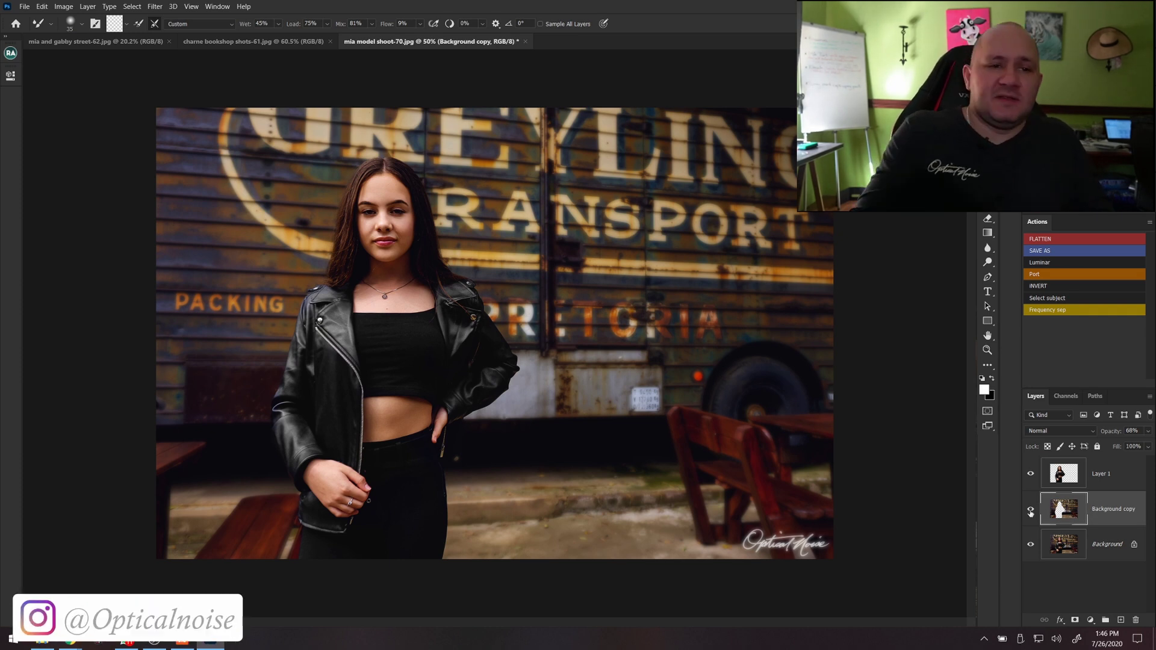
# Flatten the image, duplicate the Background layer, and switch to the Quick Selection tool.
pyautogui.press('F2')
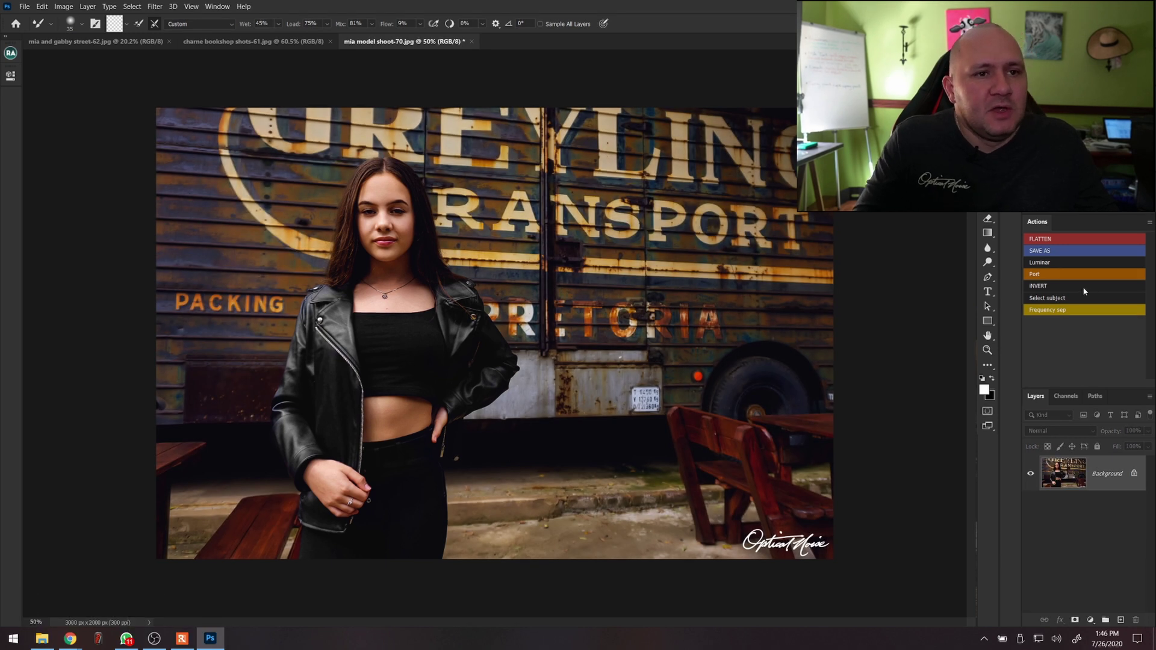
pyautogui.moveTo(1104, 474); pyautogui.dragTo(1122, 619)
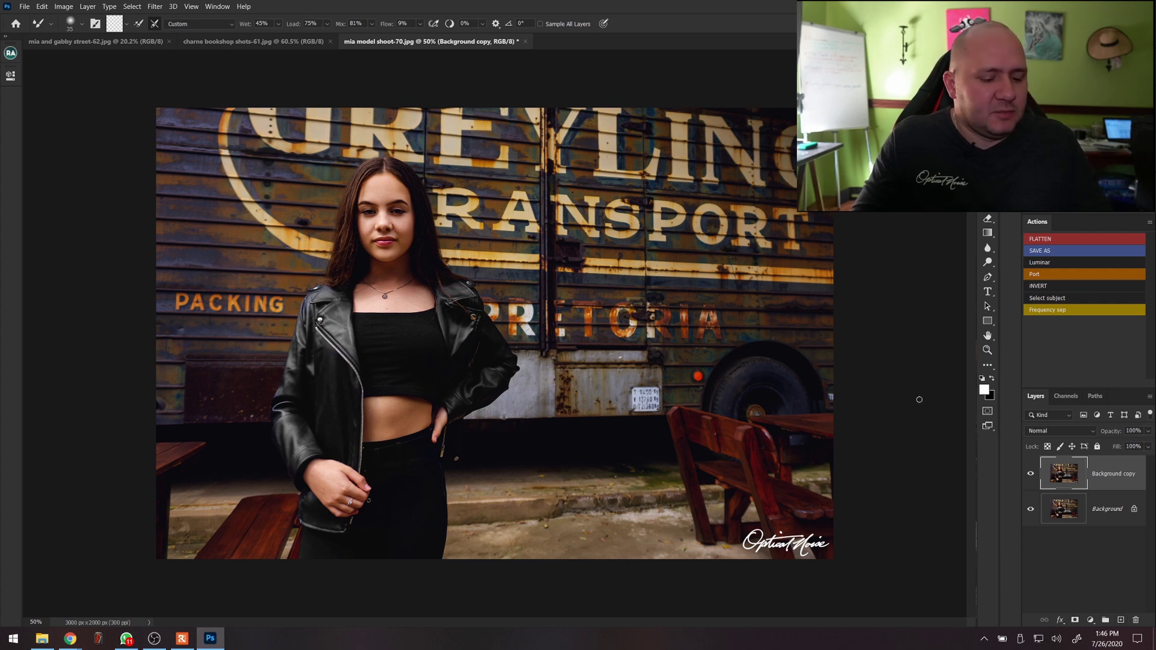
pyautogui.press('m')
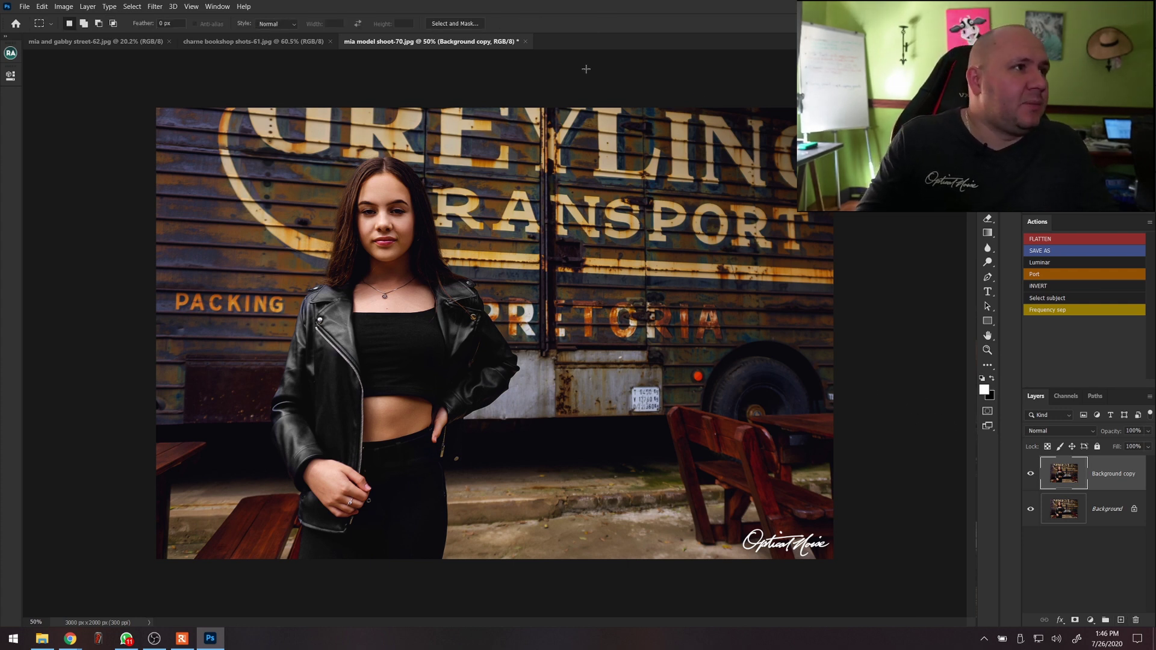
pyautogui.press('j')
pyautogui.press('w')
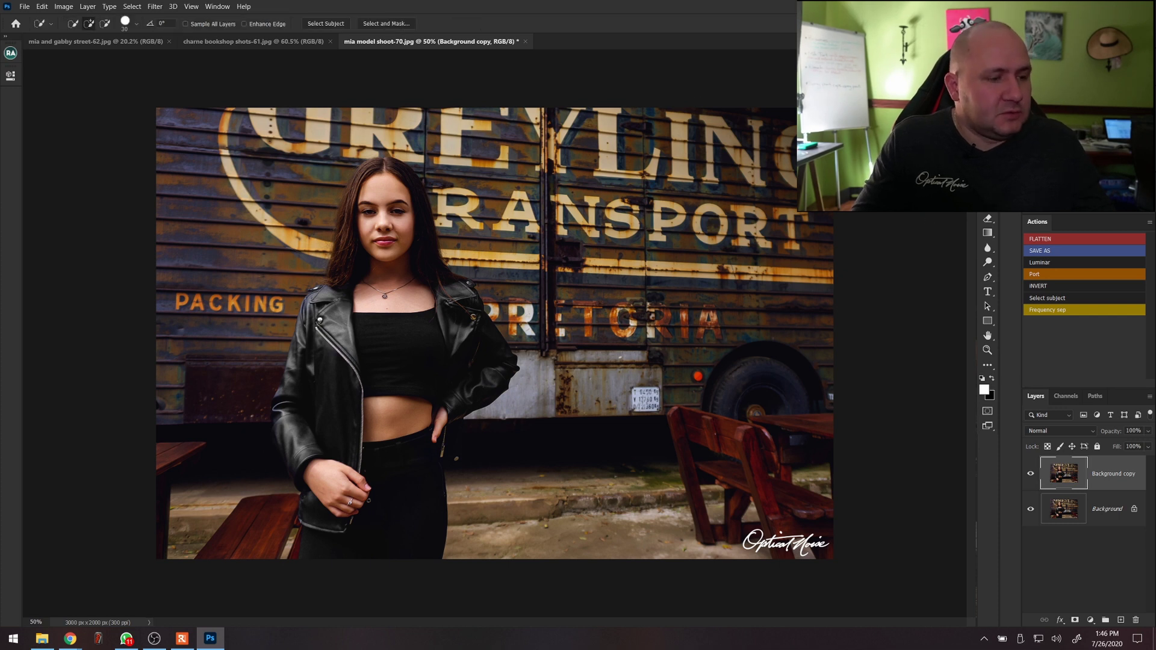
# Select the girl with Select Subject and invert the selection to cover the background.
pyautogui.click(344, 24)
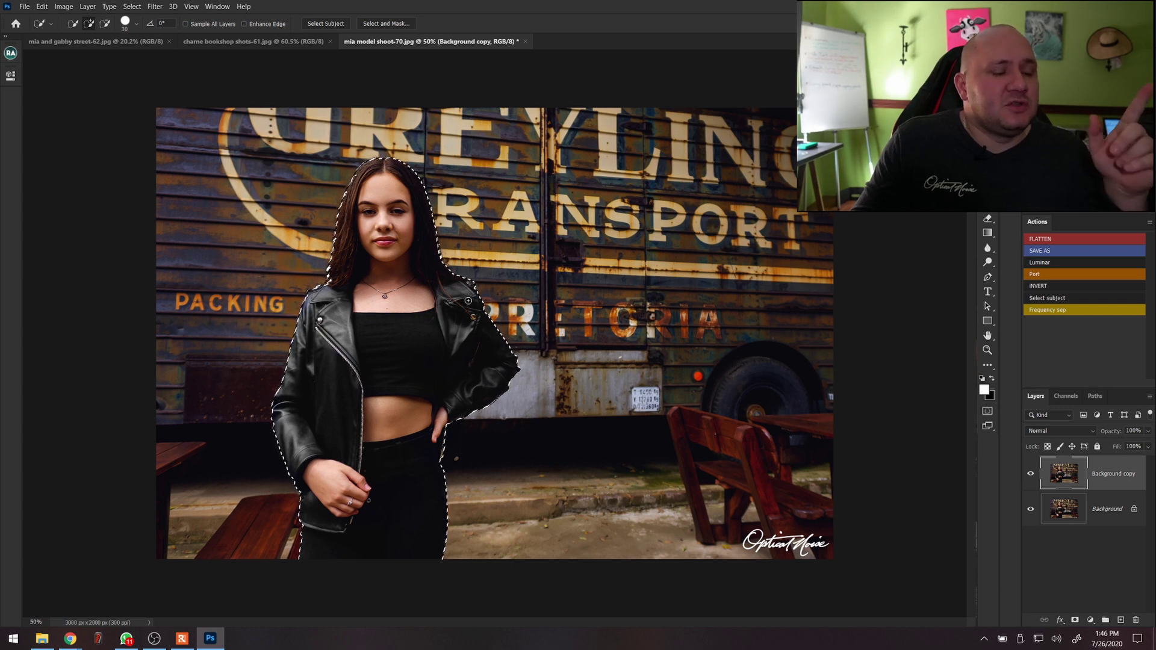
pyautogui.rightClick(533, 296)
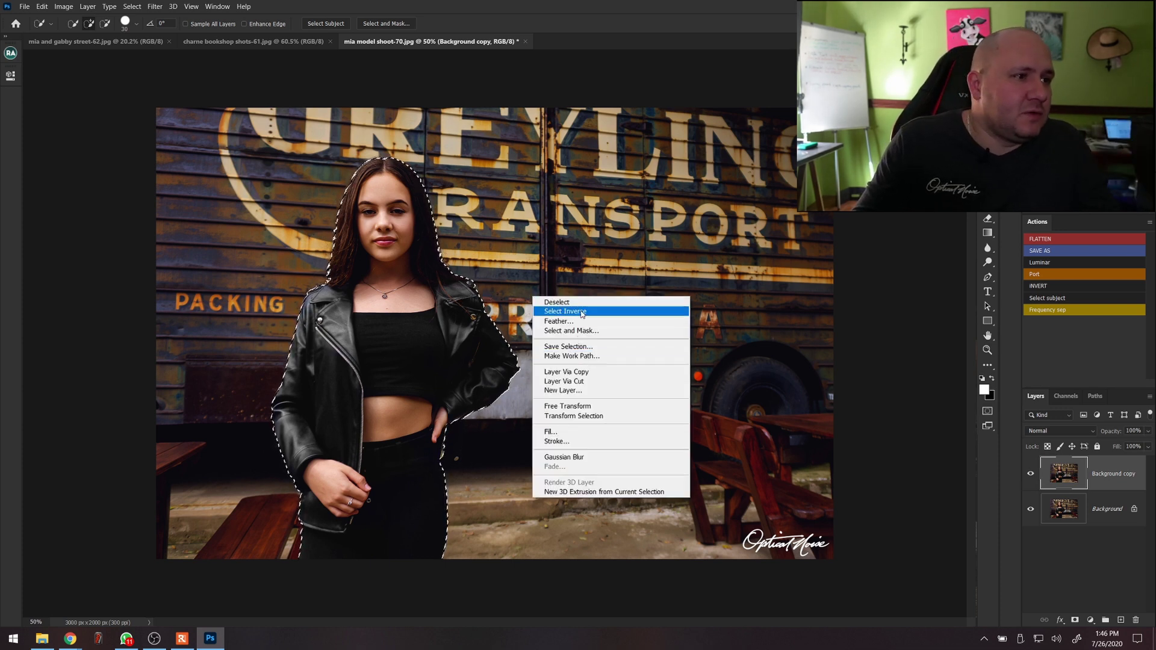
pyautogui.click(580, 312)
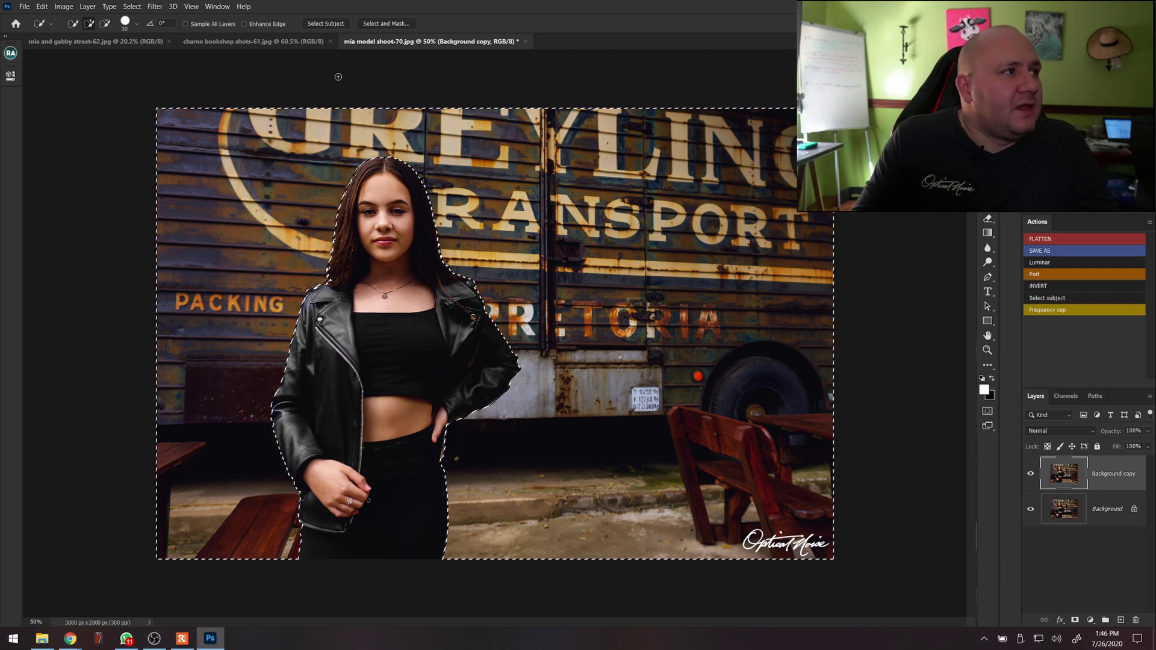
# Blur the selected background with a 7.2 pixel Gaussian Blur, then deselect.
pyautogui.click(155, 6)
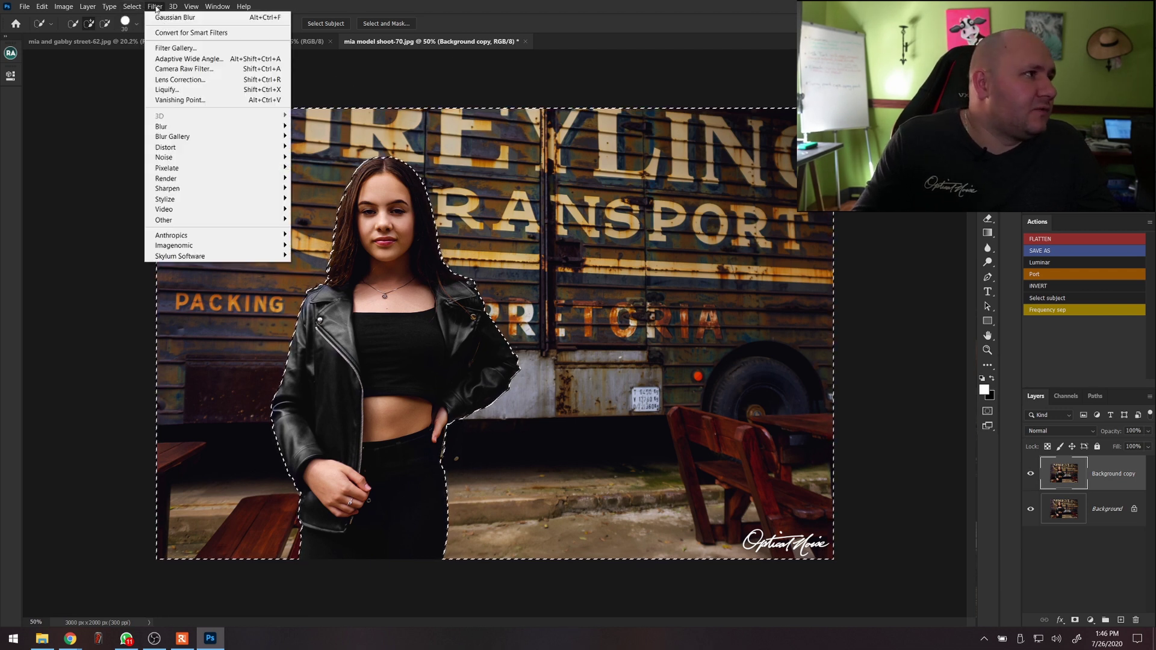
pyautogui.moveTo(199, 127)
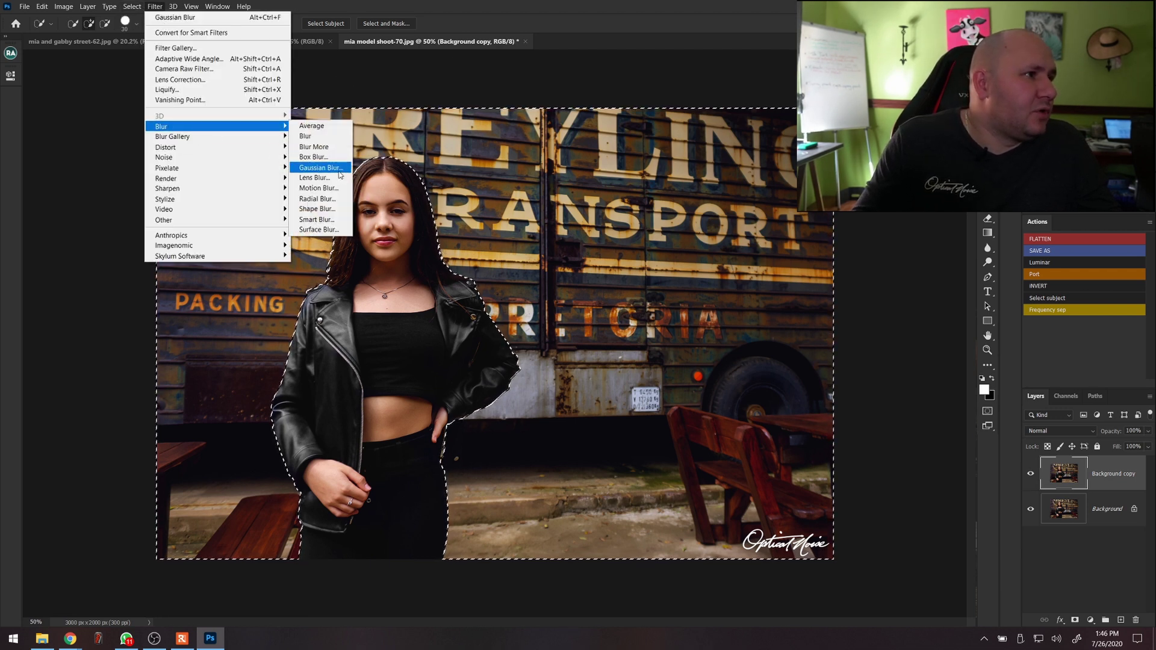
pyautogui.click(339, 174)
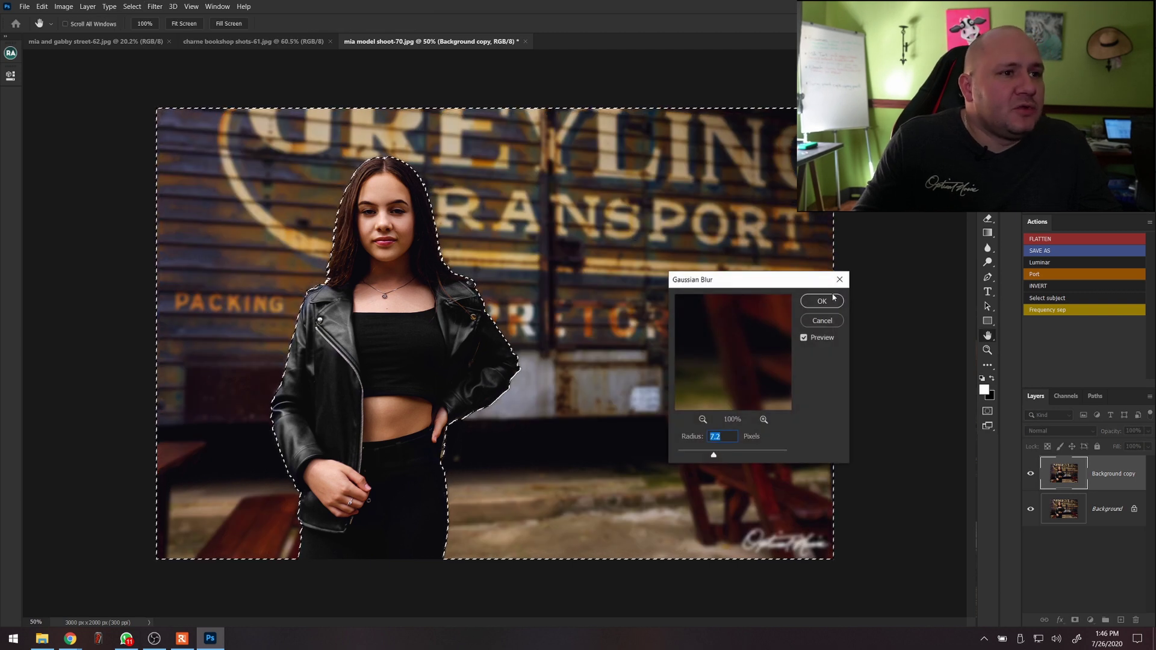
pyautogui.click(834, 298)
pyautogui.hotkey('ctrl', 'd')
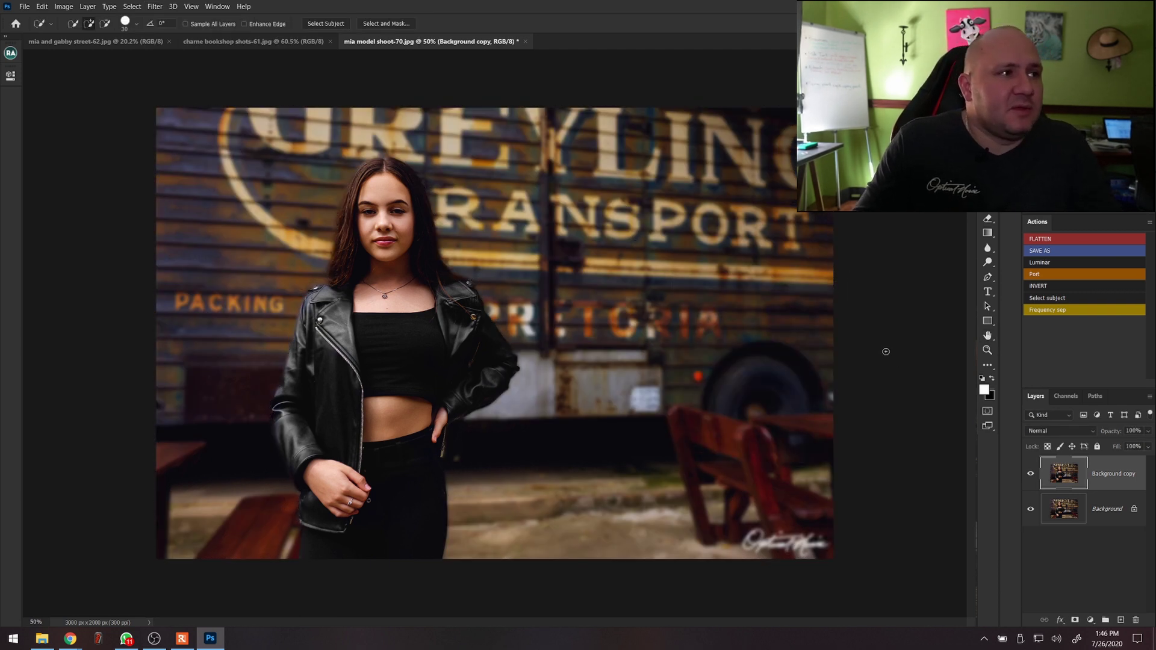
pyautogui.scroll(5, 413, 209)
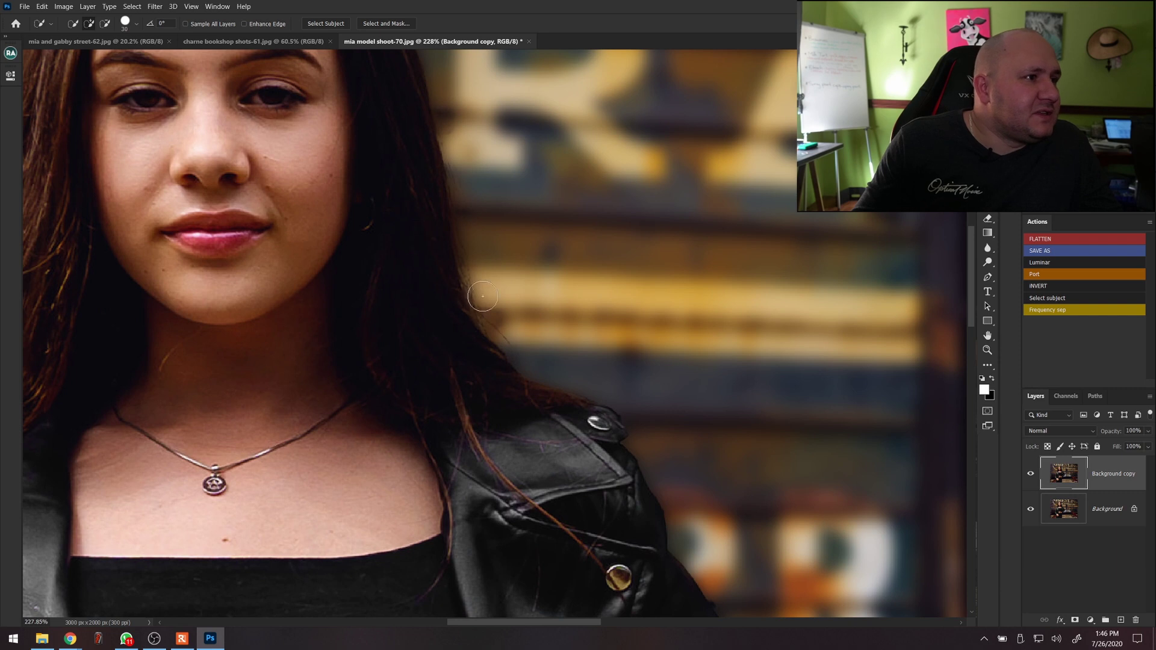
pyautogui.moveTo(387, 254); pyautogui.dragTo(808, 258)
pyautogui.scroll(-2, 777, 265)
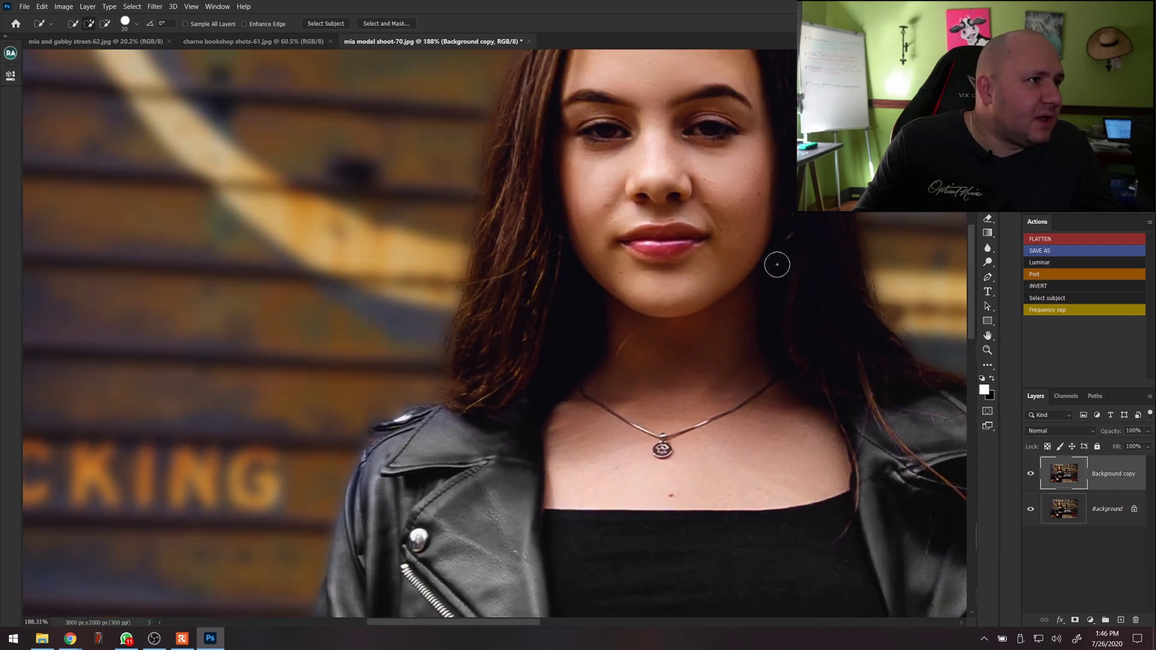
pyautogui.scroll(2, 491, 224)
pyautogui.scroll(-7, 609, 249)
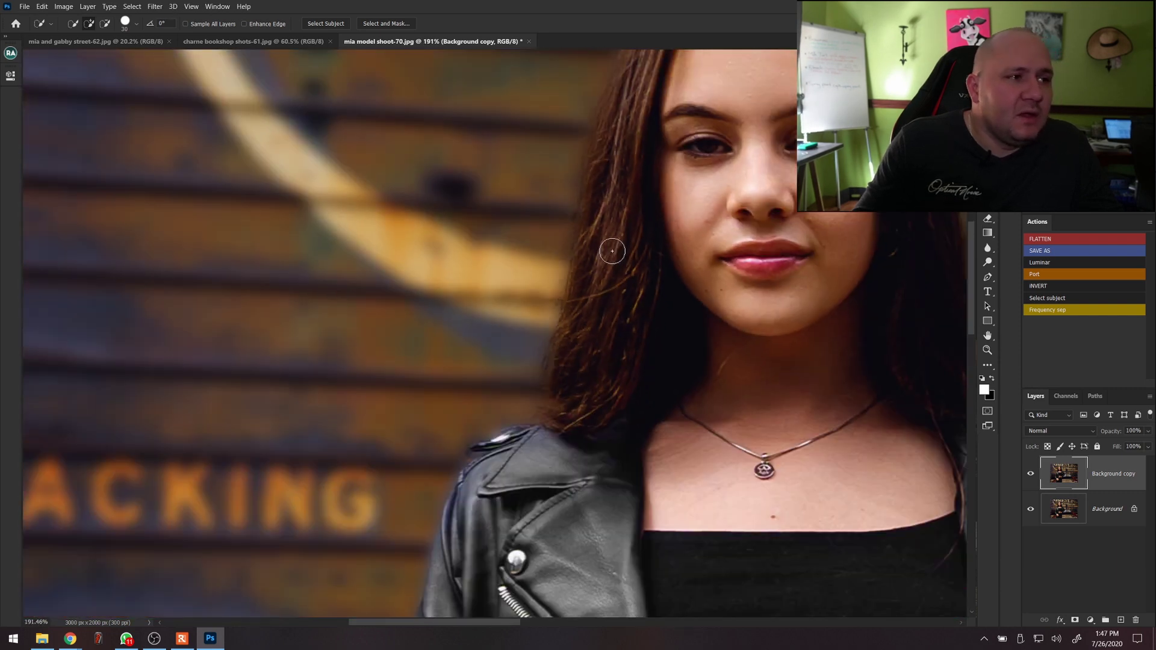
pyautogui.scroll(-2, 611, 250)
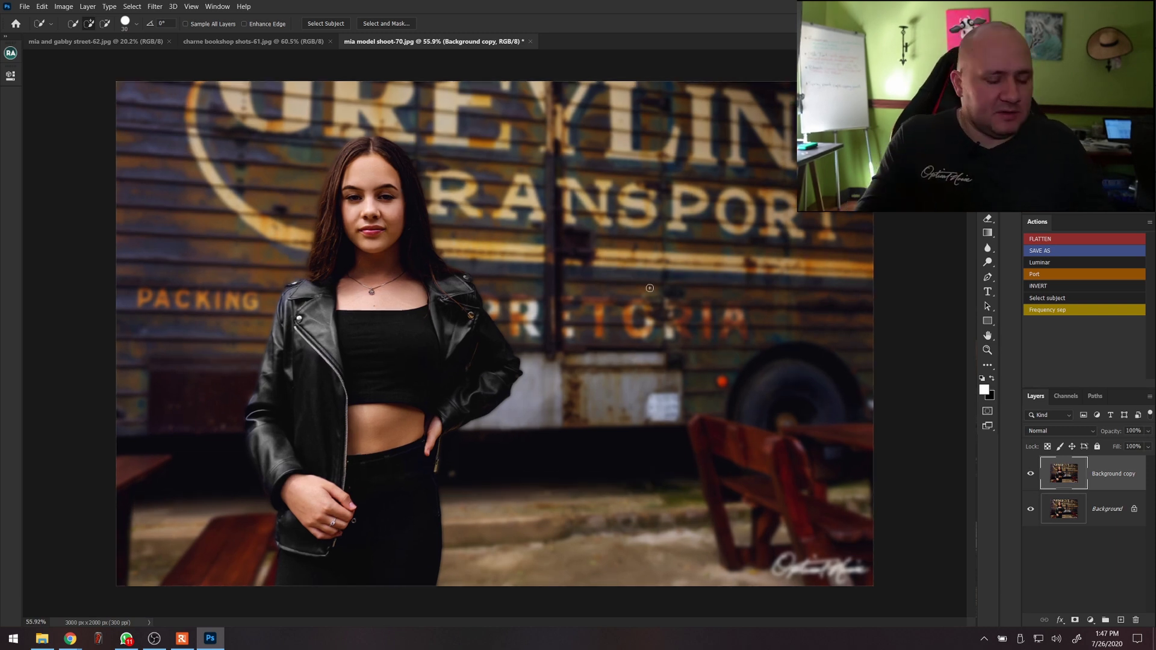
pyautogui.moveTo(1115, 478); pyautogui.dragTo(1136, 620)
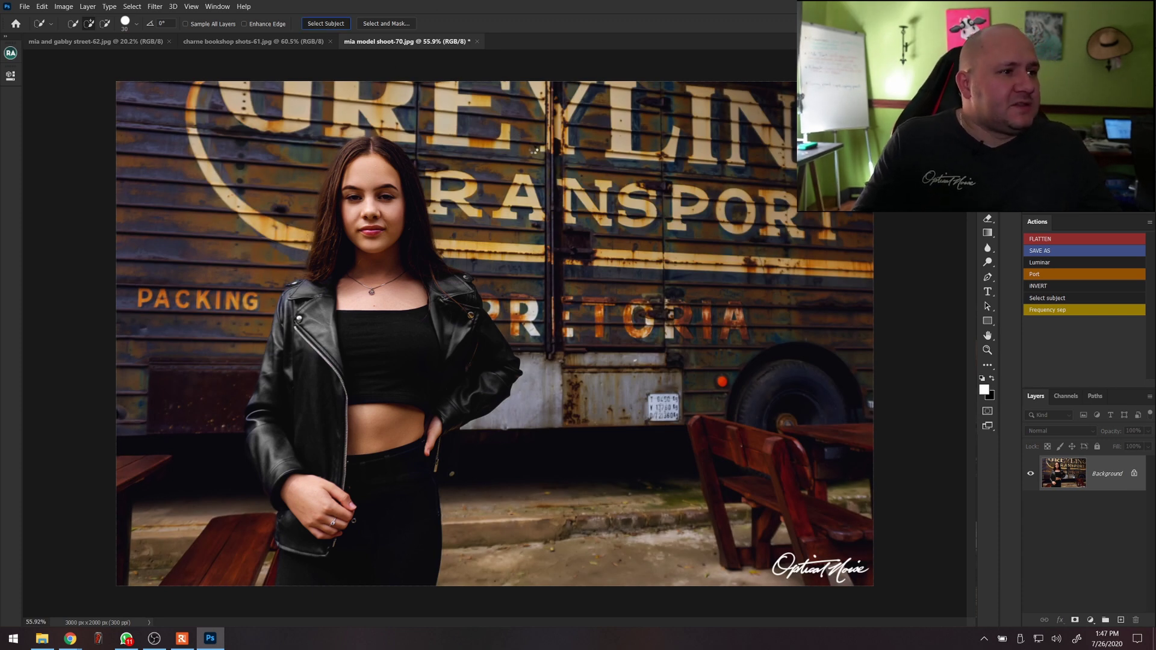
# Copy the selected model onto her own Layer 1 with Layer Via Copy.
pyautogui.rightClick(450, 303)
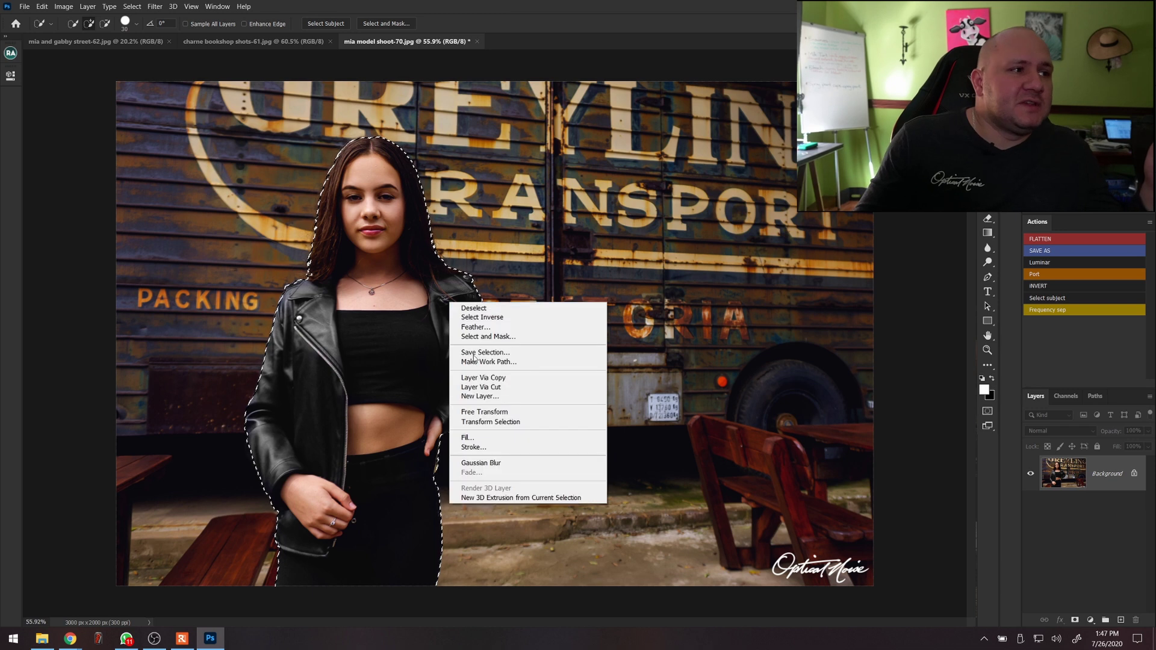
pyautogui.click(494, 378)
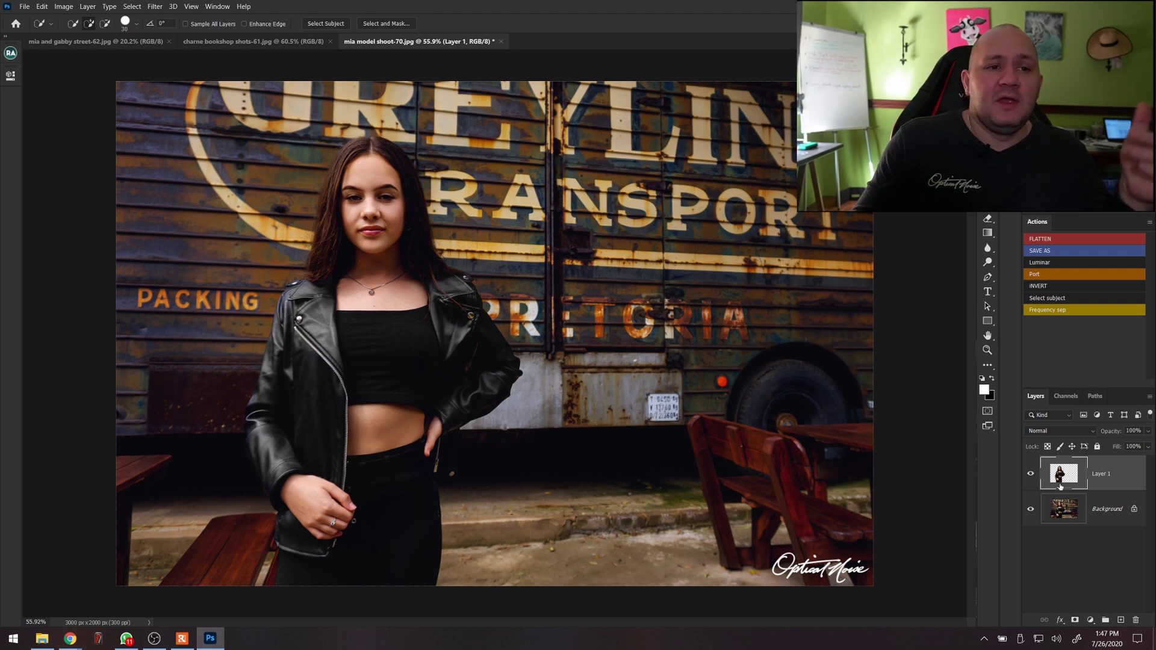
# Reapply the last Gaussian Blur to the Background layer.
pyautogui.click(1063, 509)
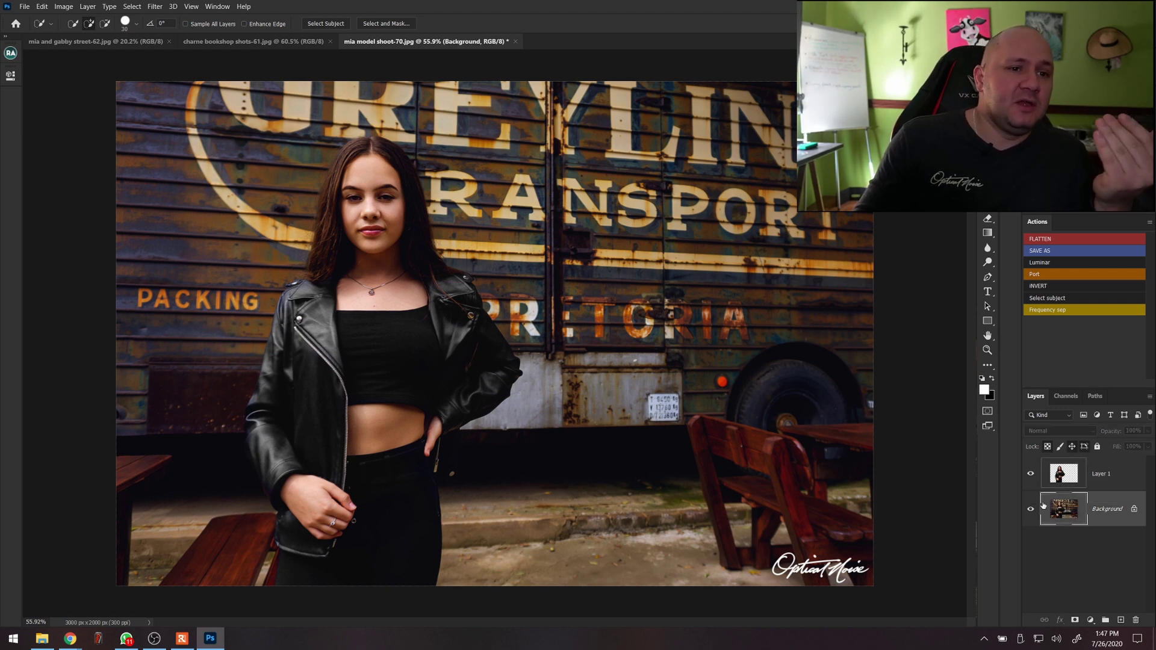
pyautogui.click(154, 6)
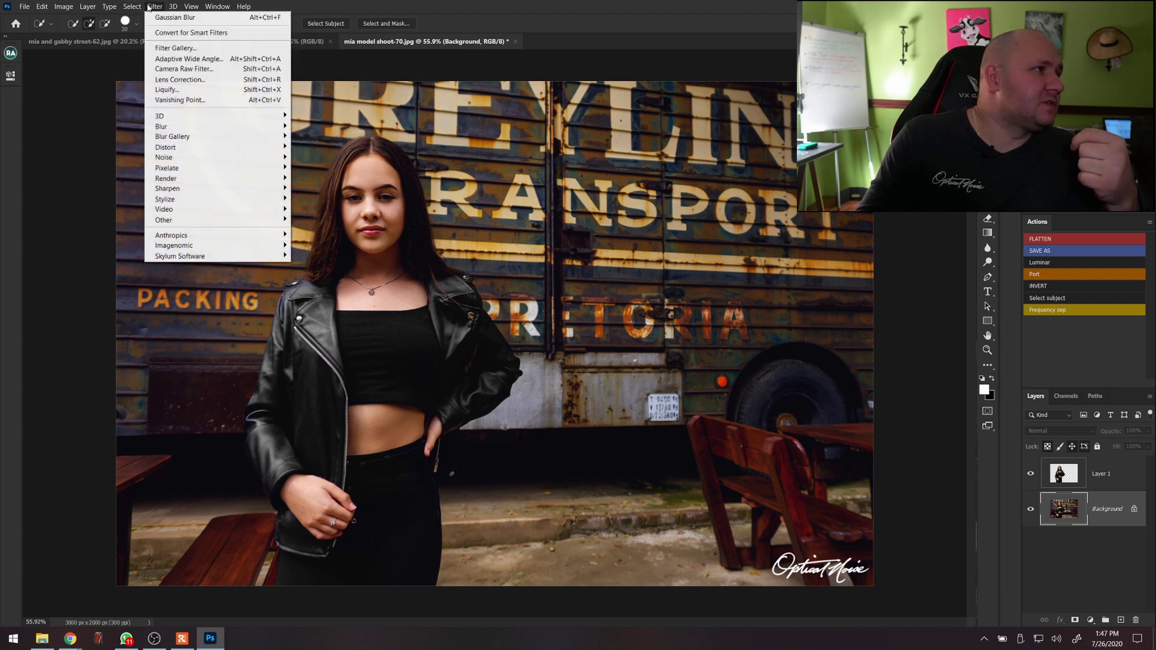
pyautogui.click(152, 18)
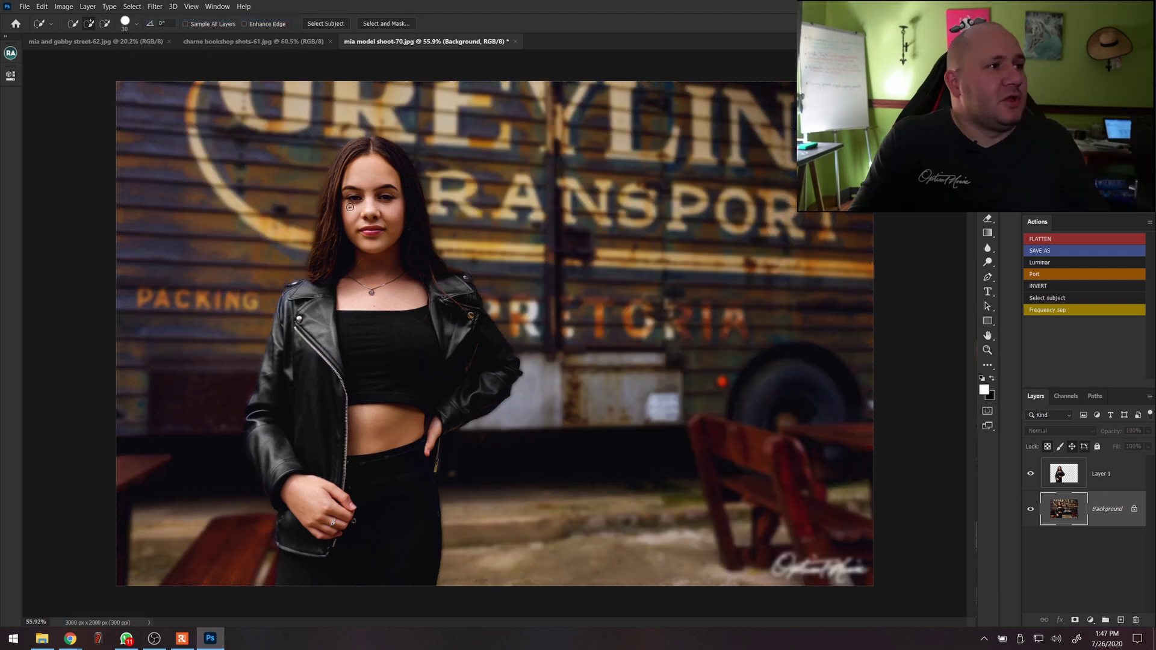
# Zoom in on the face and jacket, toggling Layer 1 to compare the cut-out against the blur.
pyautogui.scroll(5, 350, 208)
pyautogui.moveTo(413, 240); pyautogui.dragTo(627, 240)
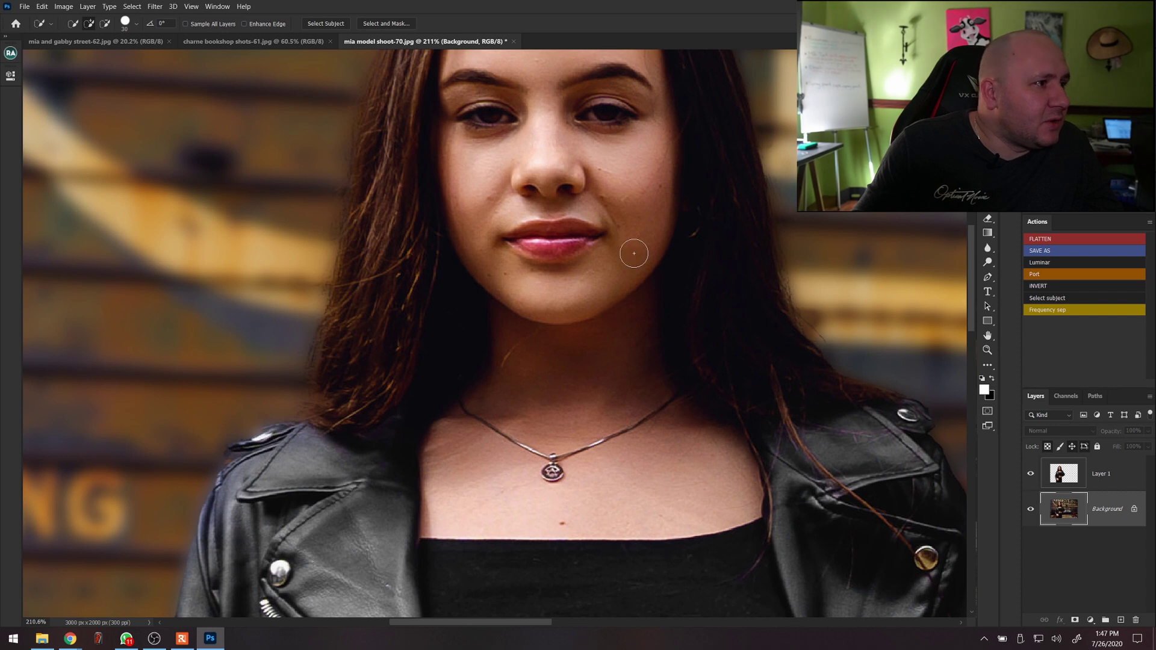
pyautogui.moveTo(618, 358); pyautogui.dragTo(882, 117)
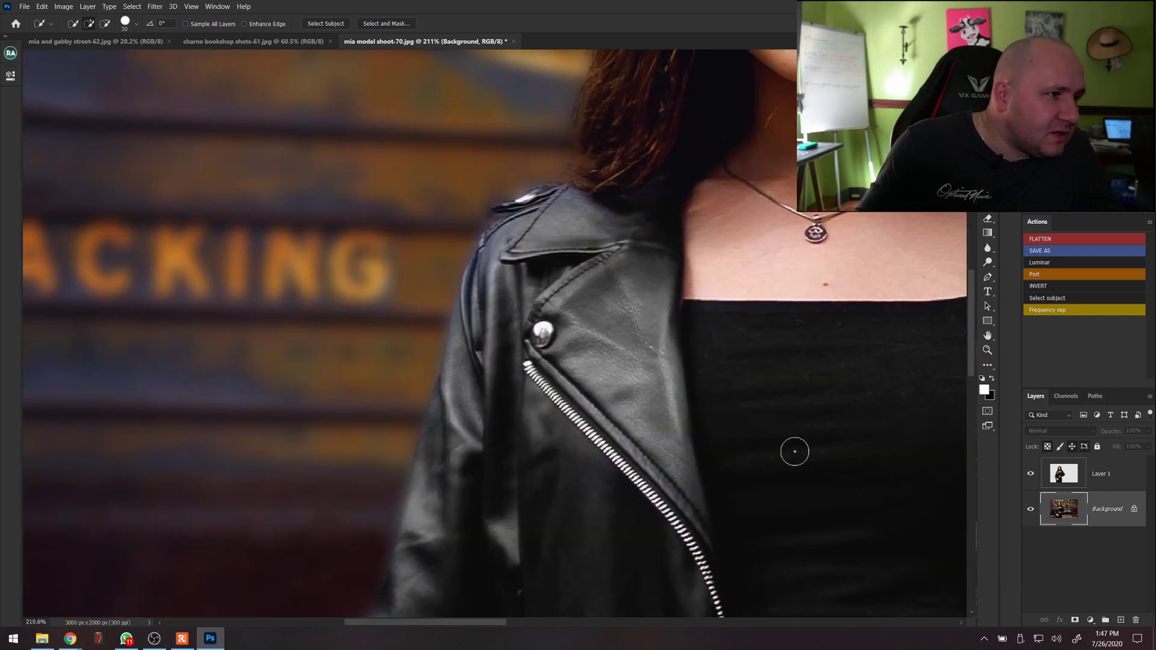
pyautogui.click(1031, 474)
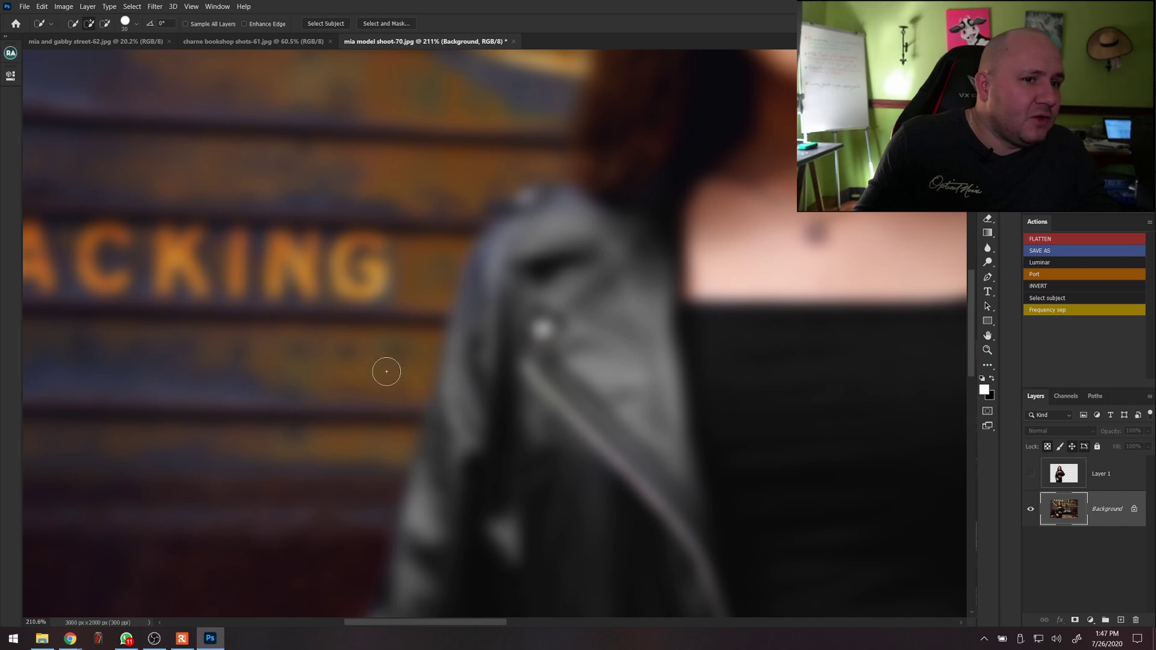
pyautogui.click(1030, 475)
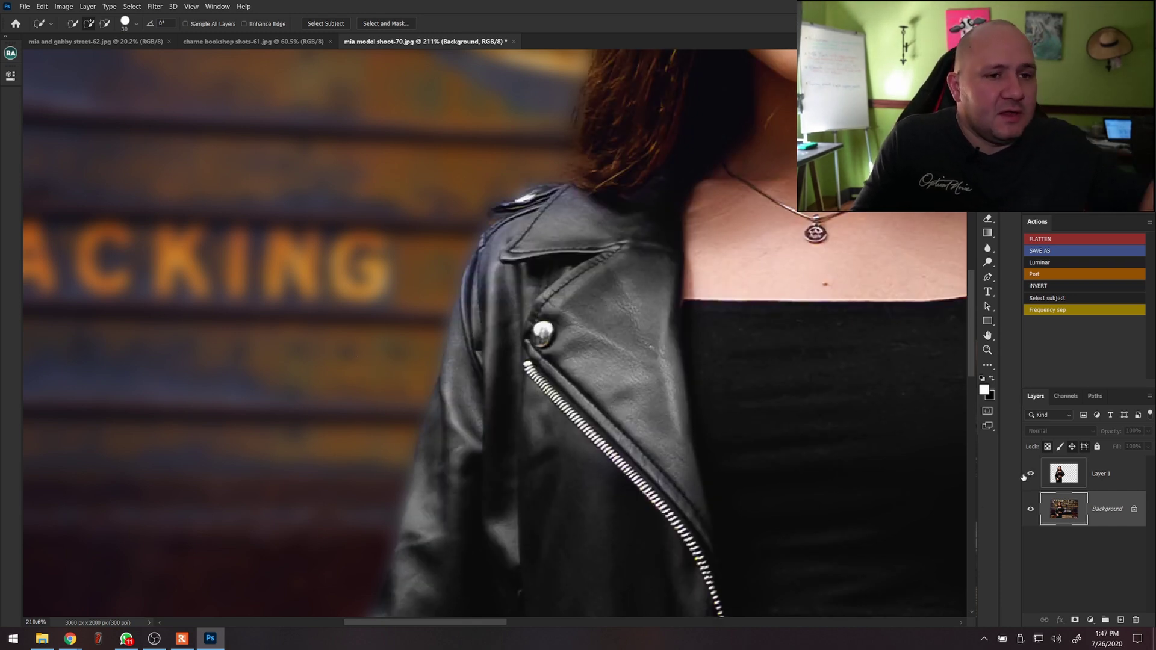
pyautogui.click(1030, 475)
pyautogui.click(1030, 474)
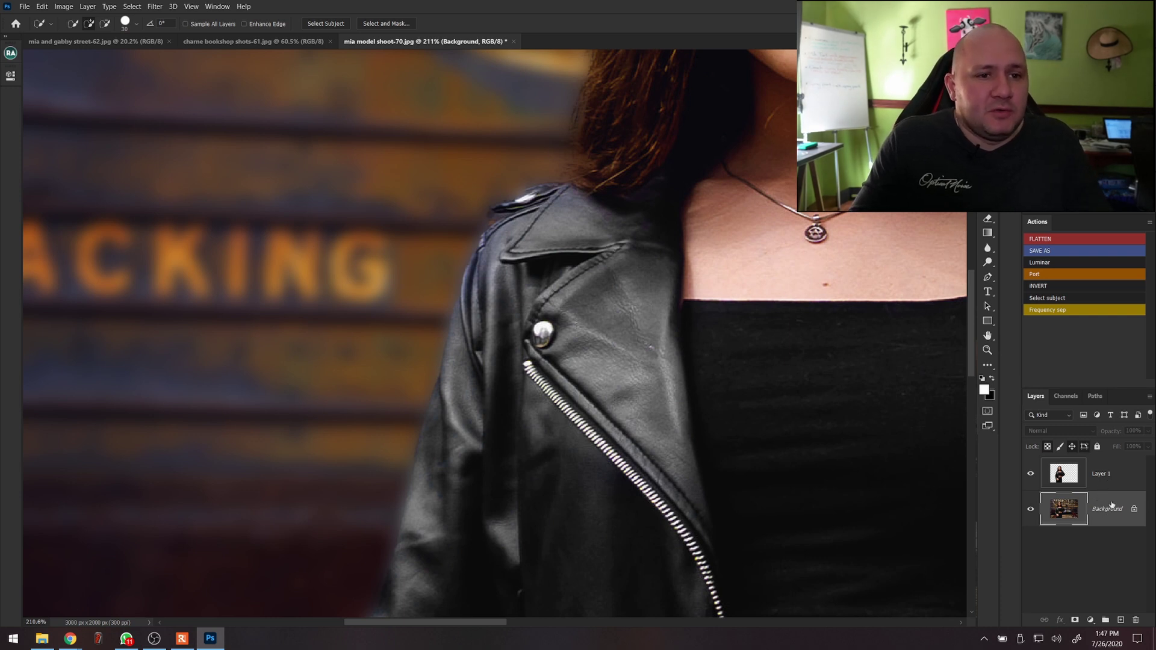
# Remove Layer 1, step back to the sharp original Background, and duplicate it as Background copy.
pyautogui.moveTo(1102, 475); pyautogui.dragTo(1136, 620)
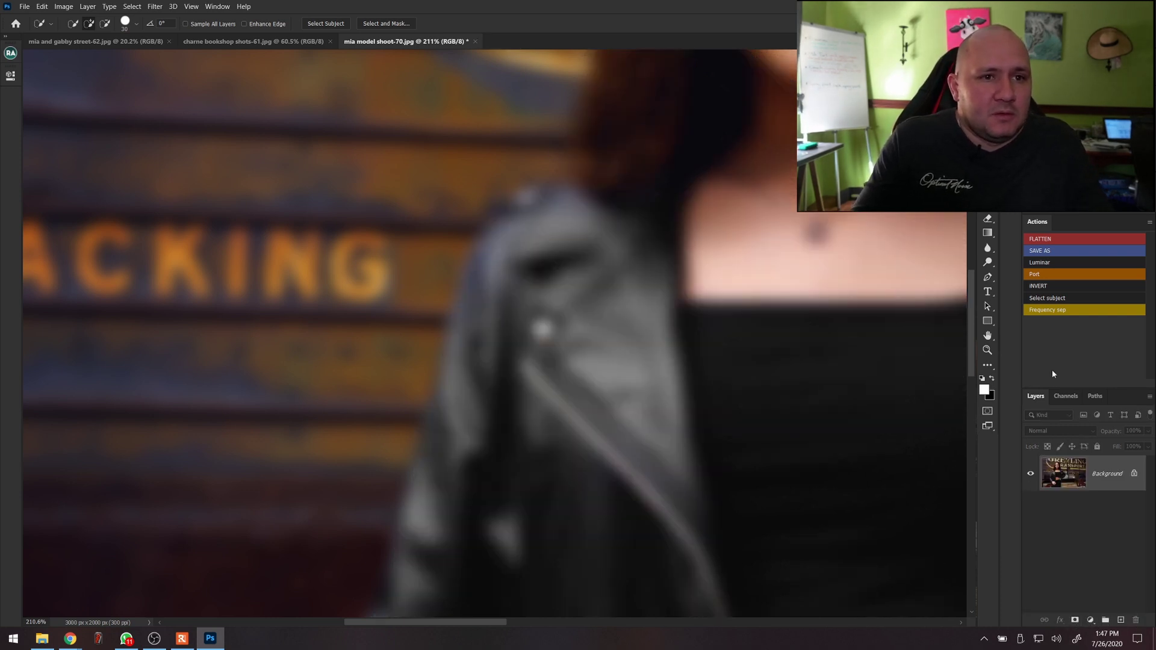
pyautogui.hotkey('ctrl', 'z')
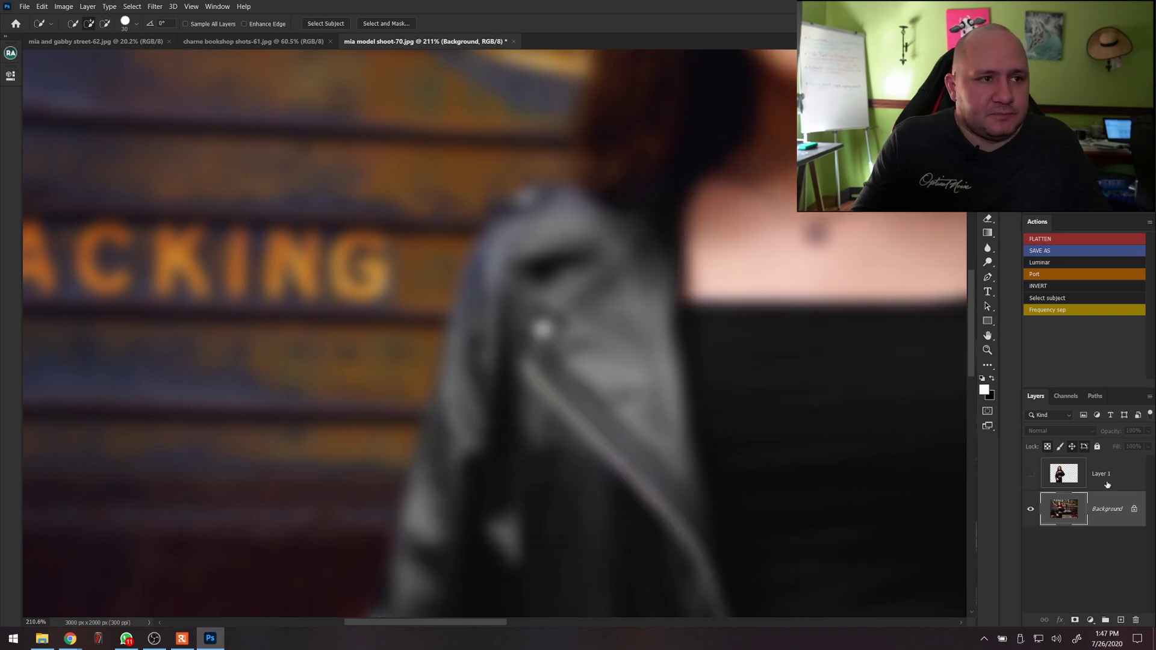
pyautogui.moveTo(1108, 485)
pyautogui.mouseDown()
pyautogui.moveTo(1114, 544)
pyautogui.moveTo(1125, 473)
pyautogui.mouseUp()
pyautogui.hotkey('ctrl', 'shift', 'z')
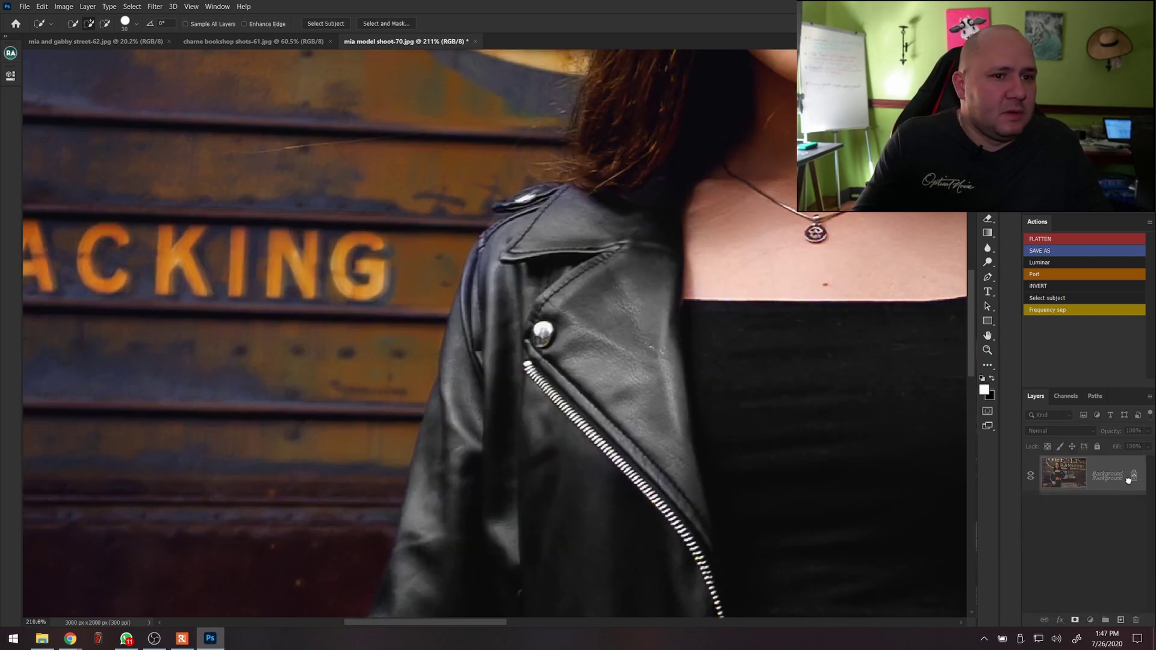
pyautogui.scroll(-6, 371, 219)
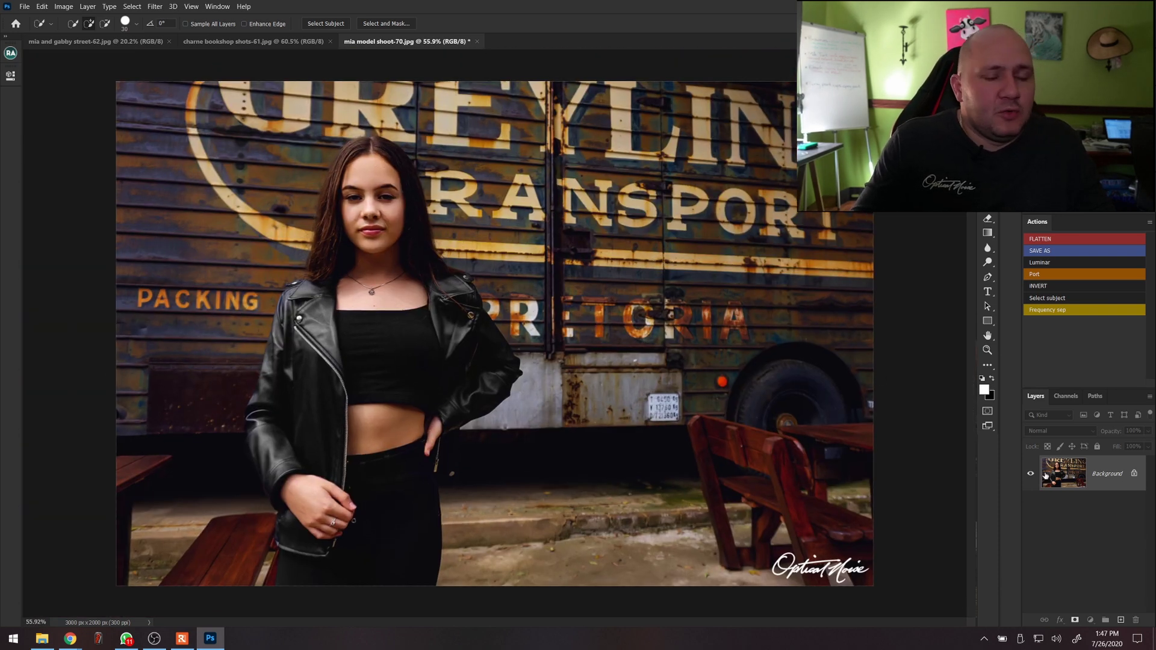
pyautogui.moveTo(1046, 476); pyautogui.dragTo(1122, 621)
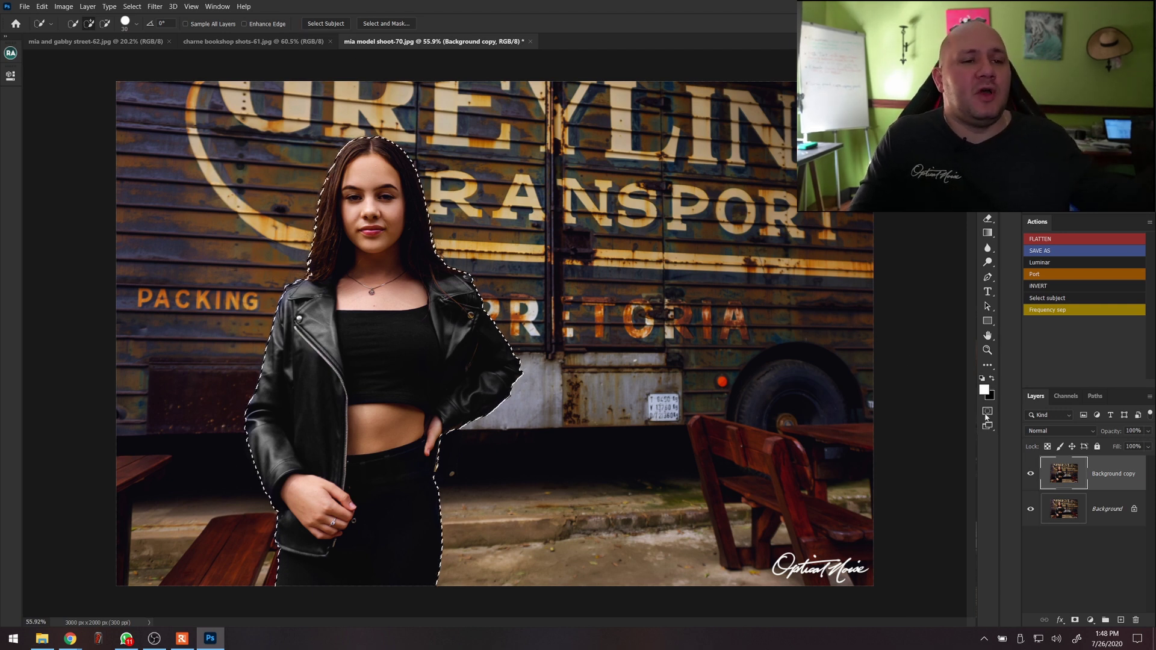
# Copy the selected girl onto her own Layer 1 with Layer Via Copy.
pyautogui.rightClick(1064, 482)
pyautogui.press('Escape')
pyautogui.rightClick(351, 313)
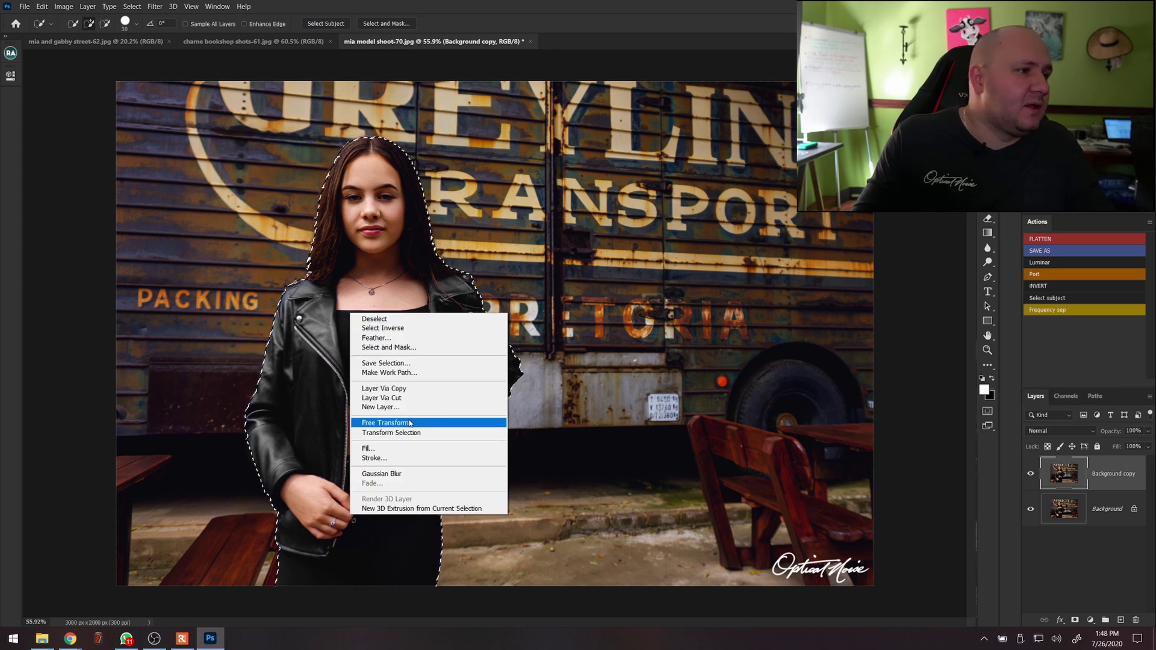
pyautogui.click(384, 389)
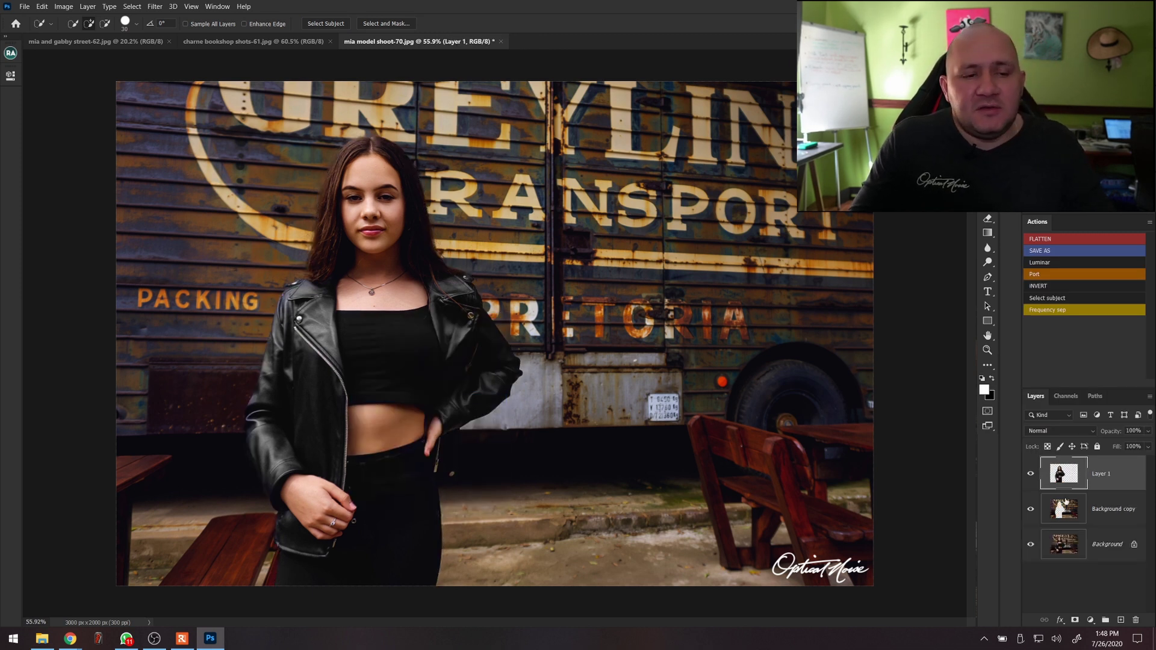
# Reapply the last Gaussian Blur to Background copy and zoom along the jacket to check the cut-out edges.
pyautogui.click(1096, 513)
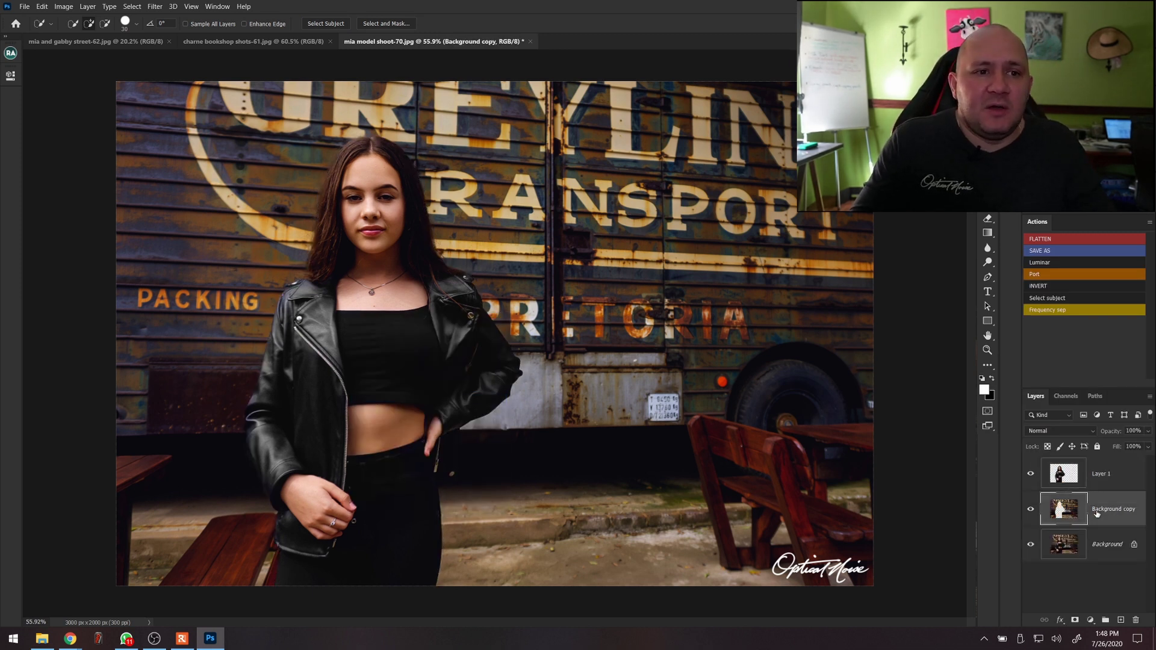
pyautogui.click(158, 6)
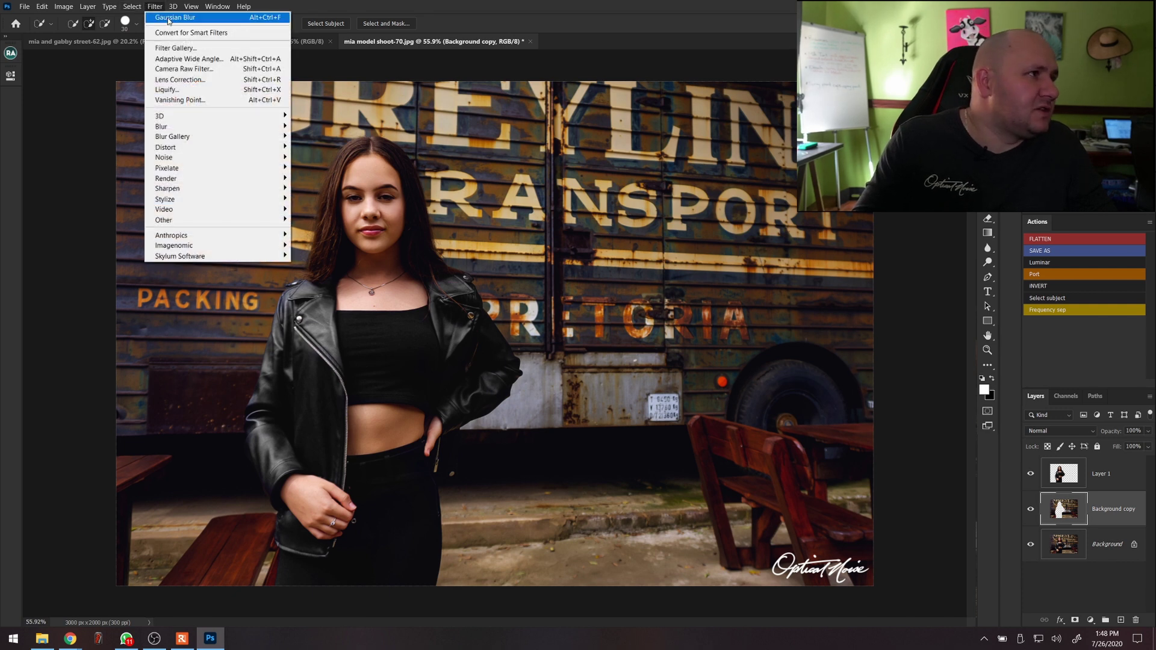
pyautogui.click(175, 17)
pyautogui.keyDown('alt'); pyautogui.scroll(3, 313, 210); pyautogui.keyUp('alt')
pyautogui.scroll(6, 313, 211)
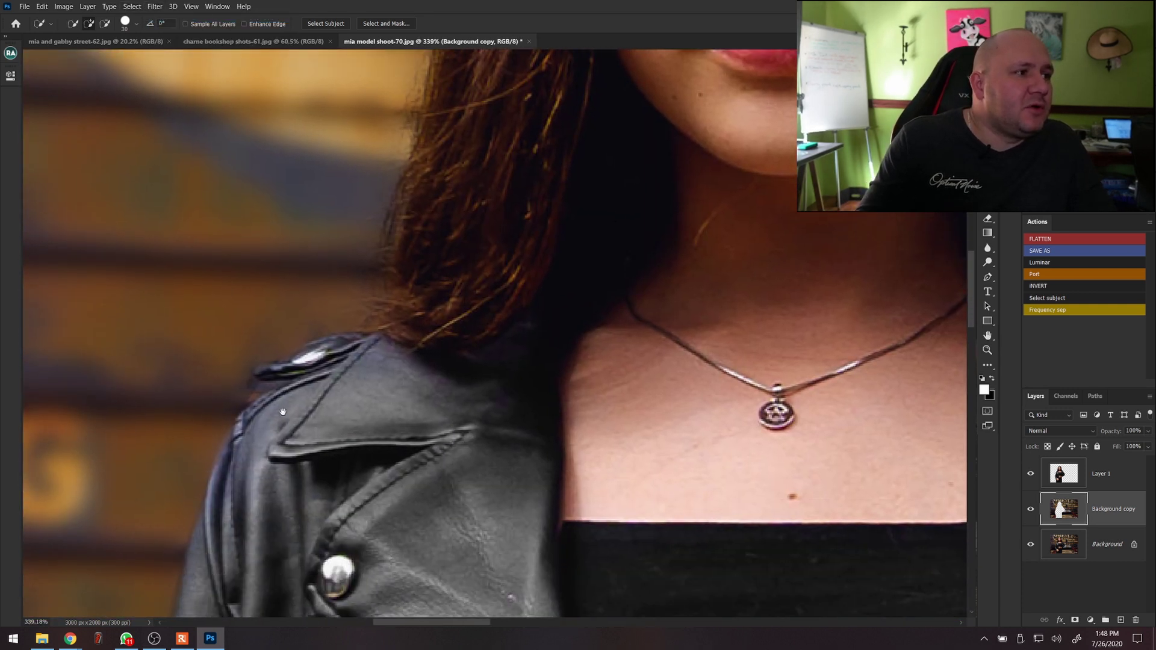
pyautogui.moveTo(194, 465); pyautogui.dragTo(399, 185)
pyautogui.scroll(-4, 365, 323)
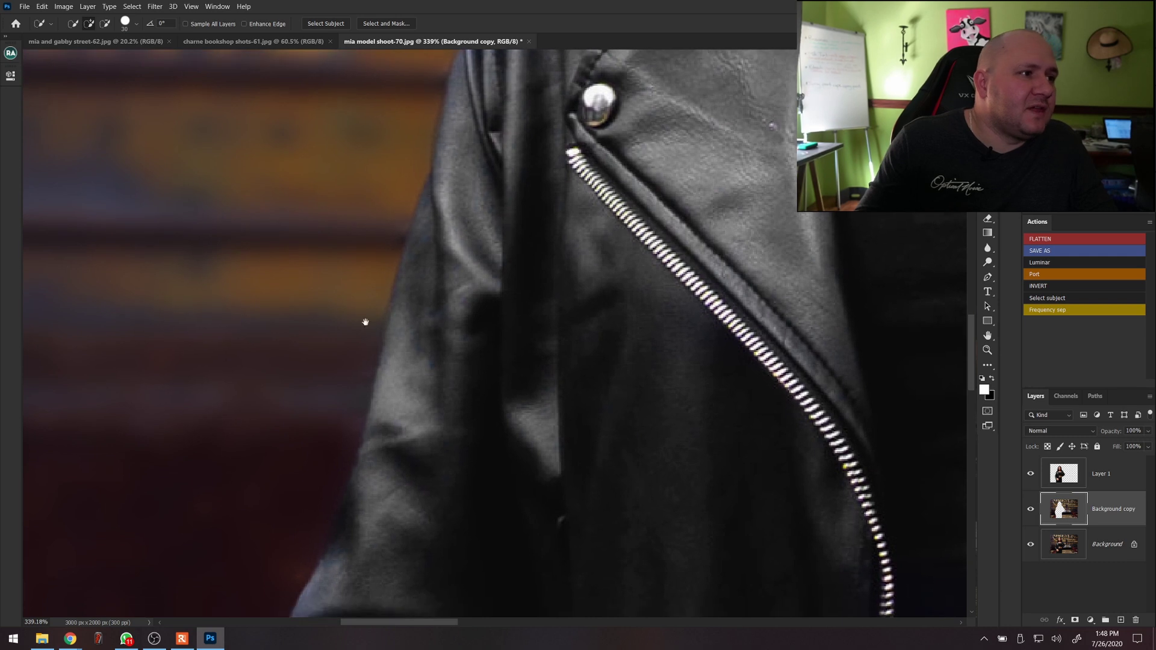
pyautogui.scroll(-6, 386, 313)
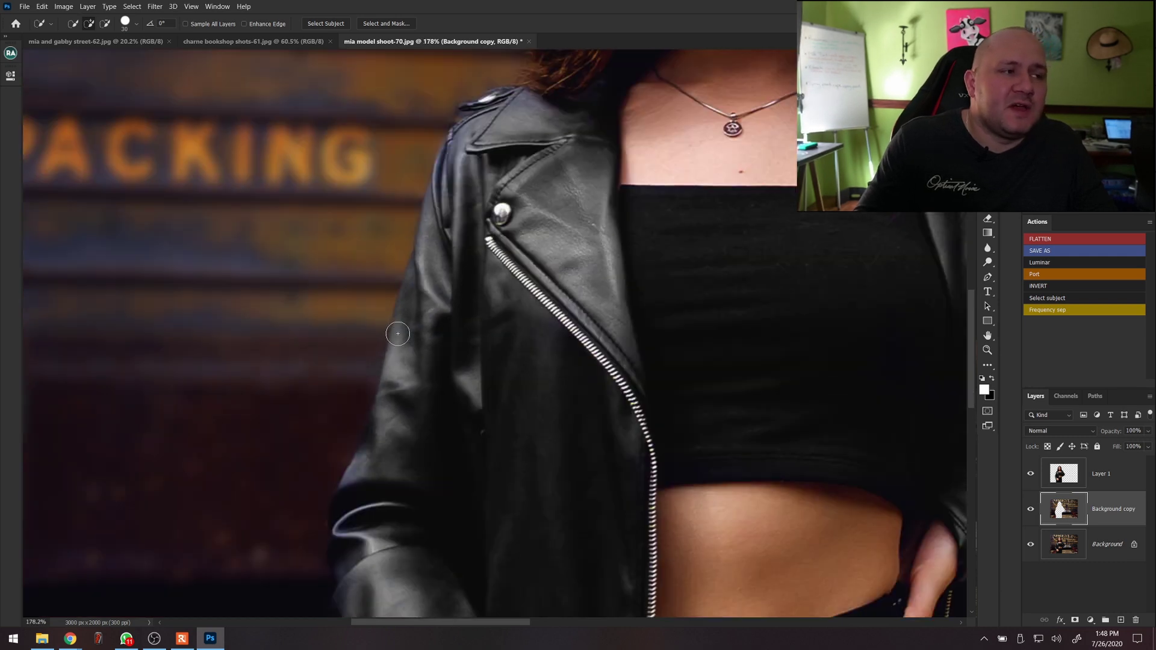
pyautogui.scroll(1, 471, 367)
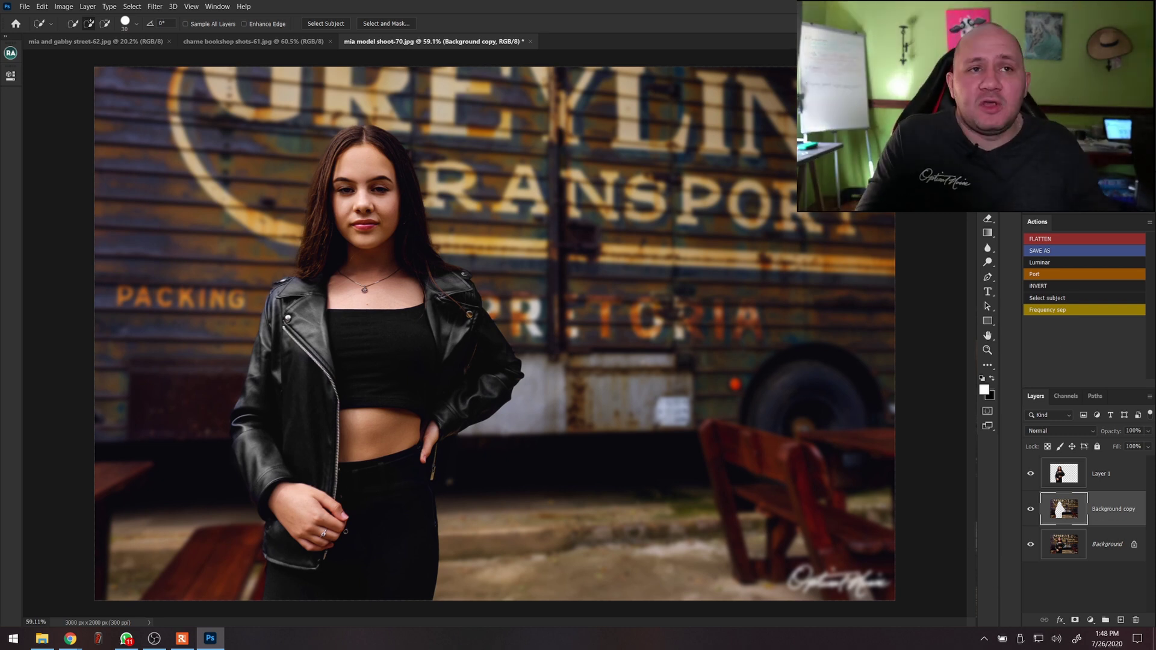
# Add a Color Balance layer with midtones Cyan-Red +35 and Yellow-Blue −17.
pyautogui.hotkey('ctrl', 'b')
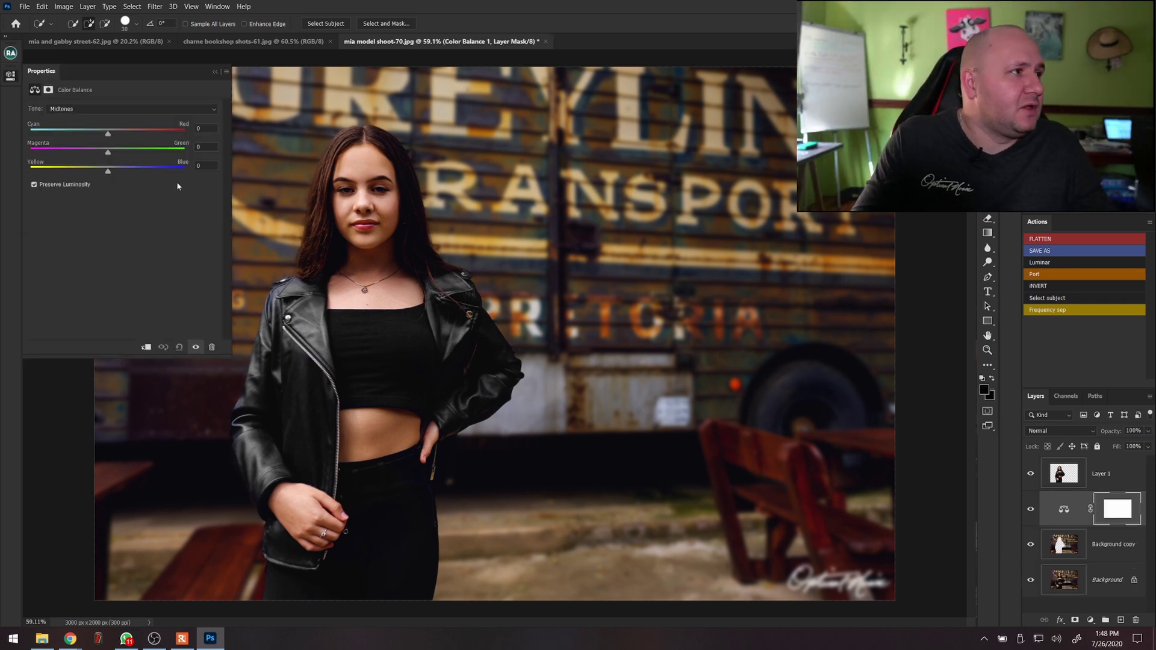
pyautogui.moveTo(108, 135); pyautogui.dragTo(134, 140)
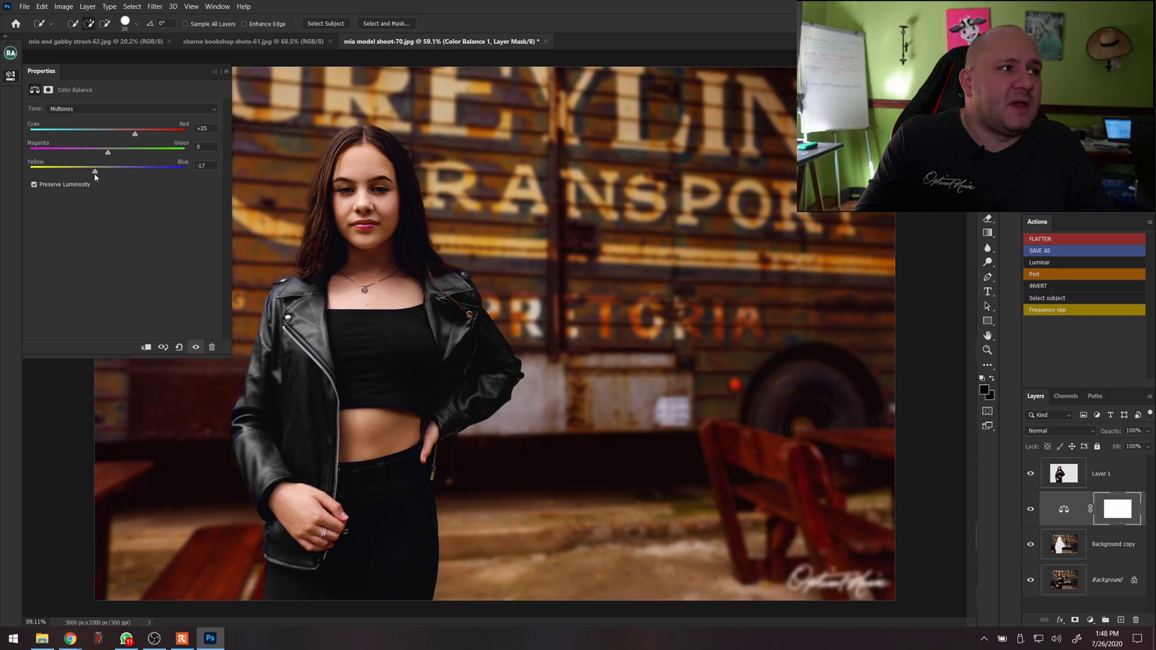
pyautogui.click(926, 506)
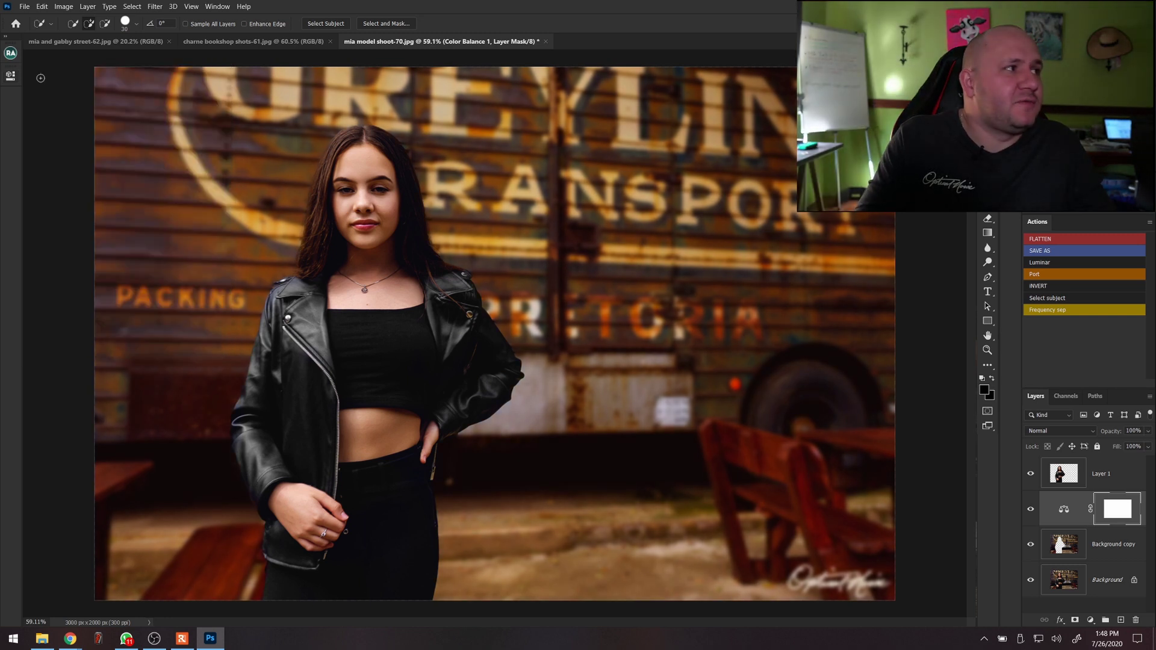
# Select Layer 1 and toggle its visibility to compare the warmed background.
pyautogui.click(1076, 483)
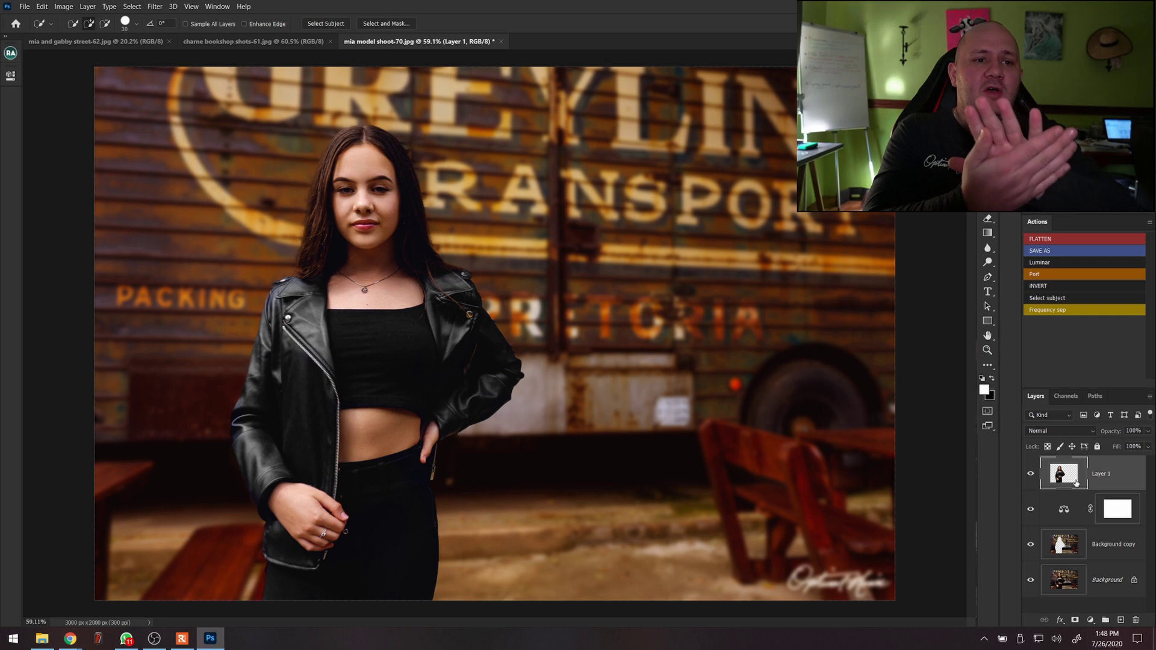
pyautogui.click(1032, 475)
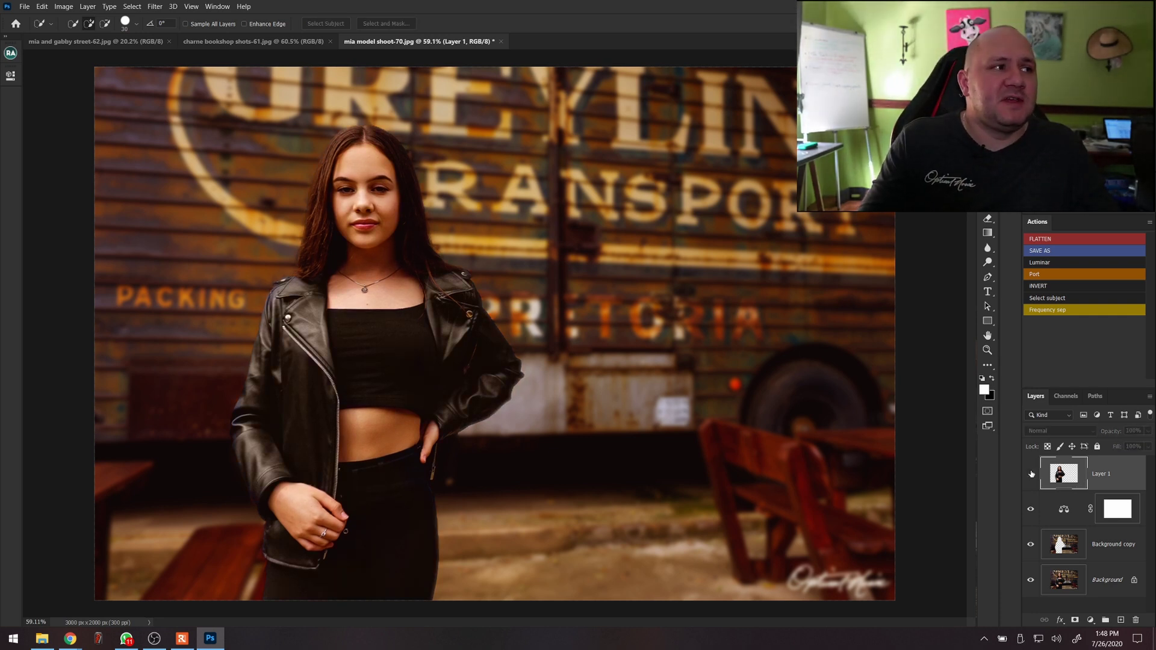
pyautogui.click(1032, 475)
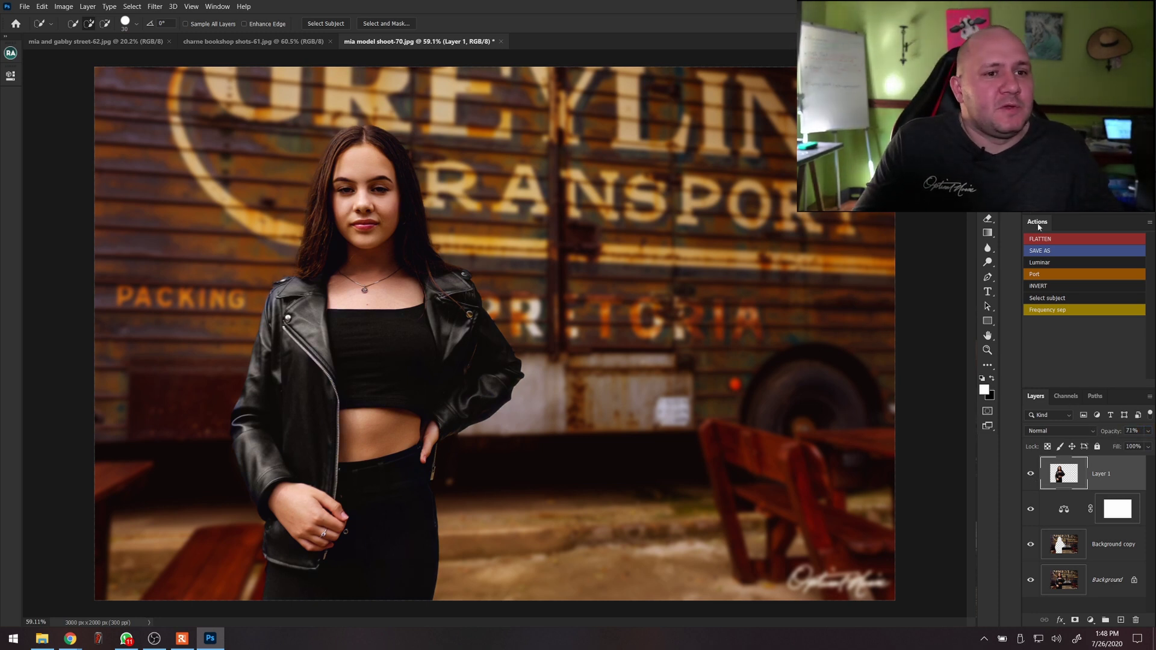
# Duplicate Background copy, give it an 18-pixel Gaussian Blur, and hide it behind a black mask.
pyautogui.click(1108, 555)
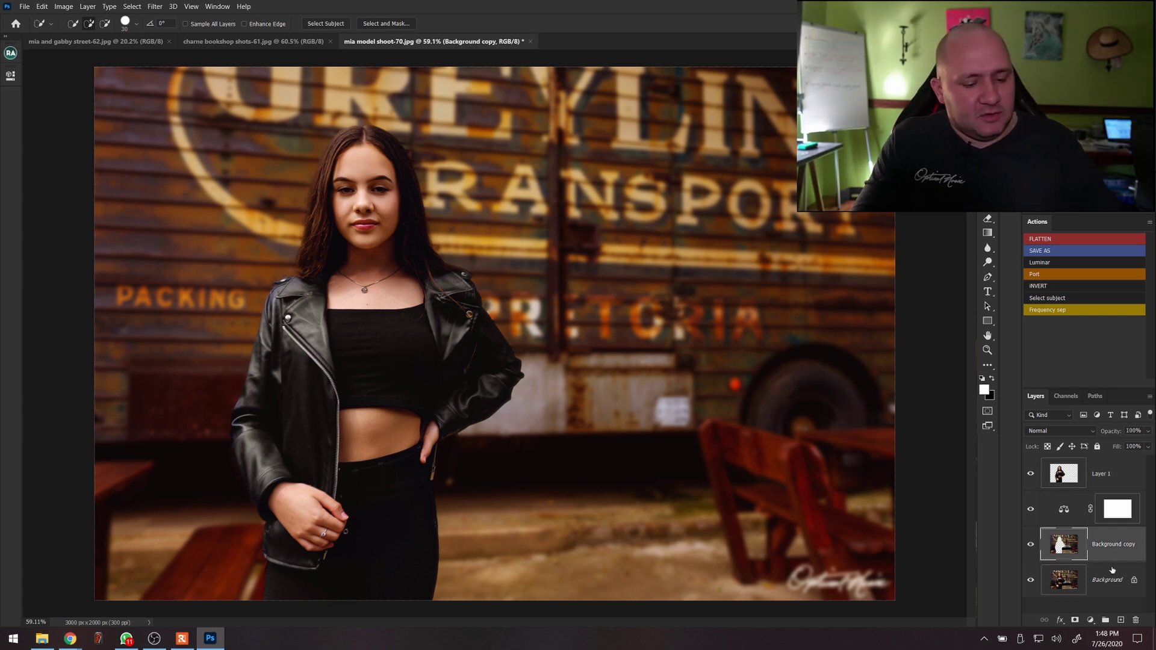
pyautogui.hotkey('ctrl', 'j')
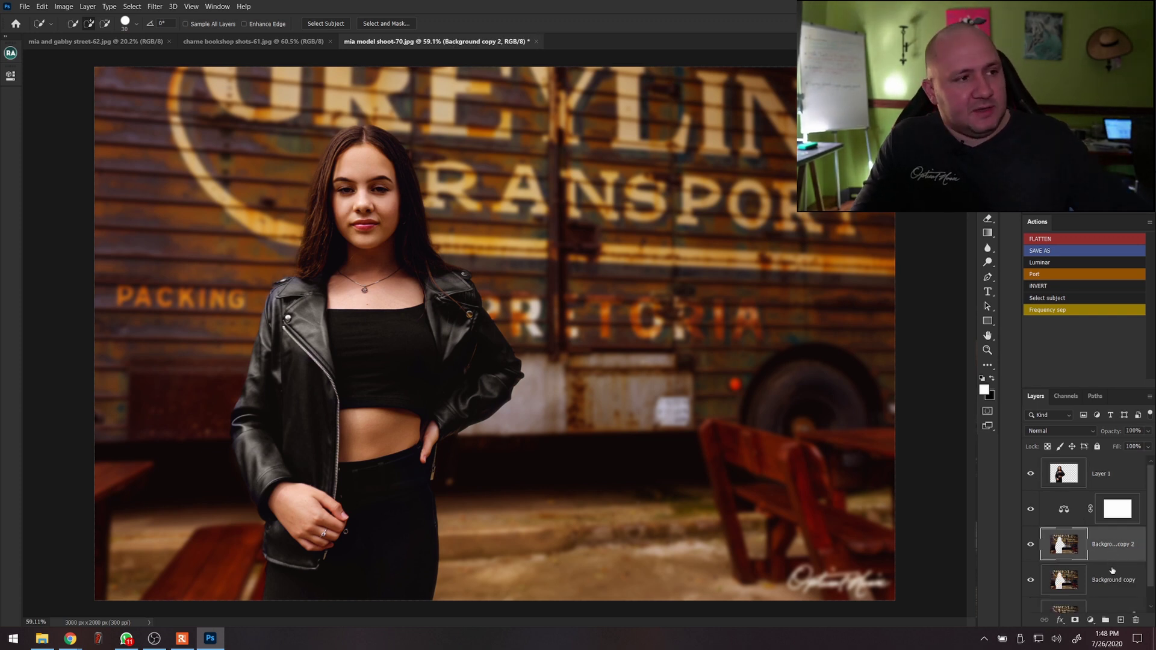
pyautogui.click(153, 7)
pyautogui.moveTo(242, 130)
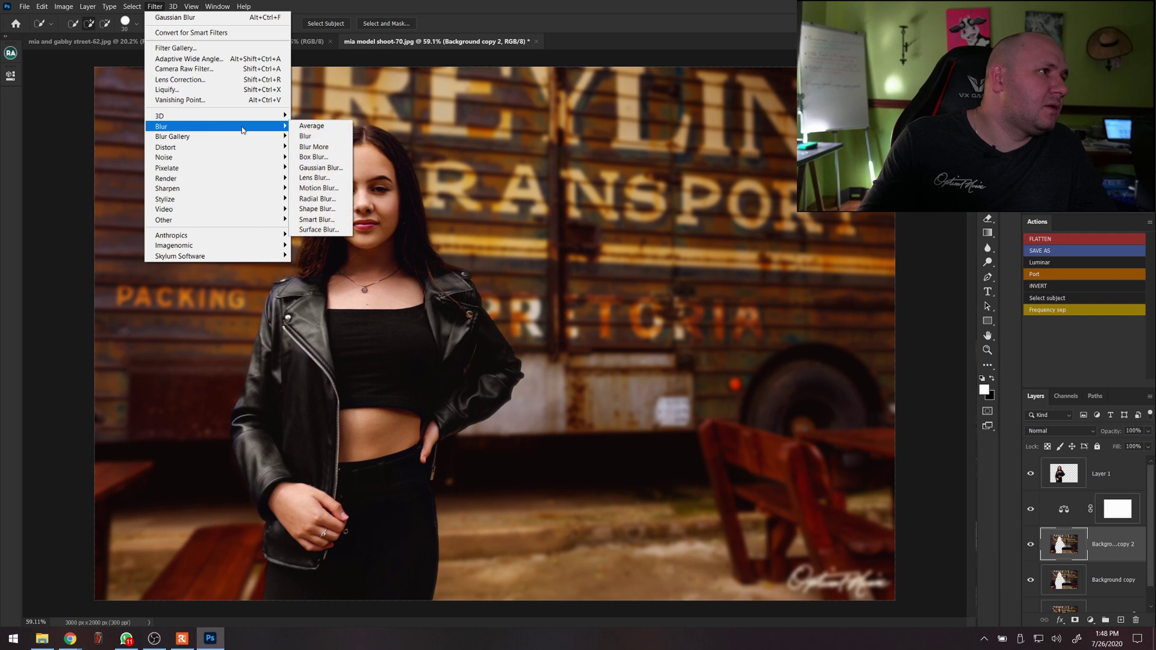
pyautogui.click(321, 168)
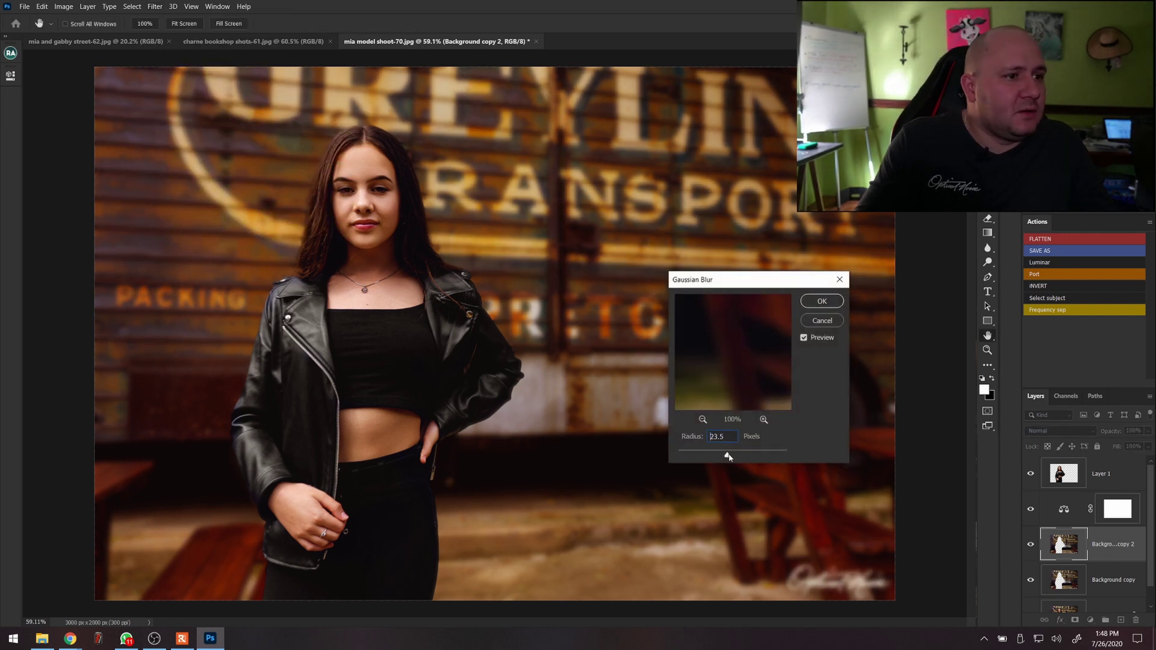
pyautogui.moveTo(728, 456); pyautogui.dragTo(725, 456)
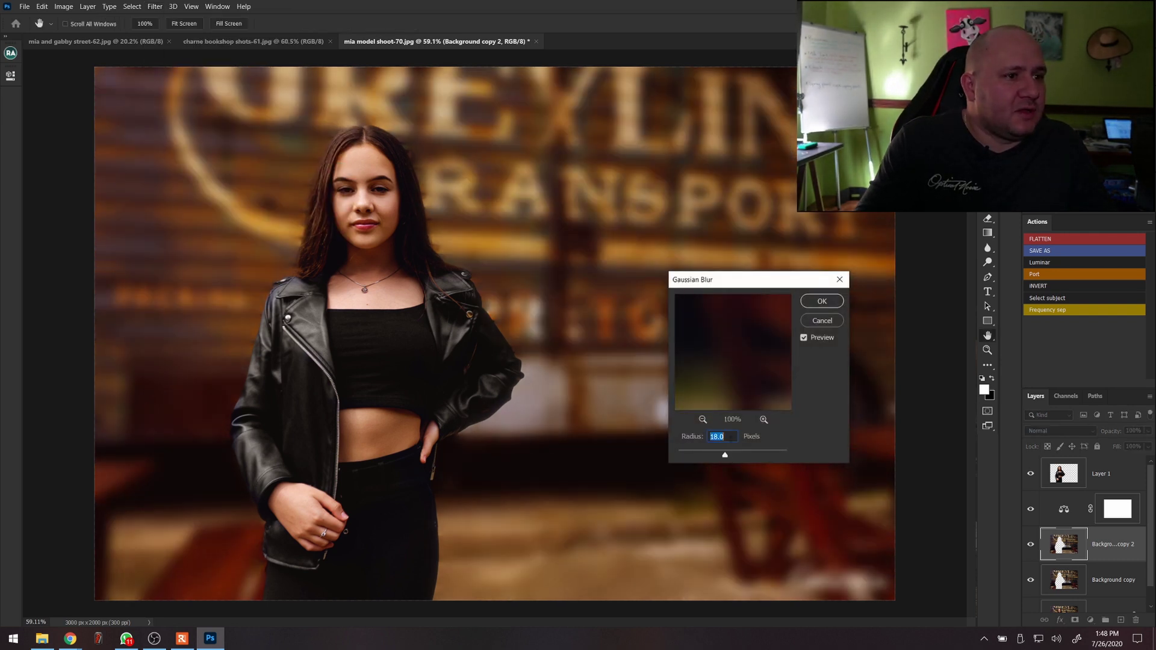
pyautogui.click(810, 308)
pyautogui.press('w')
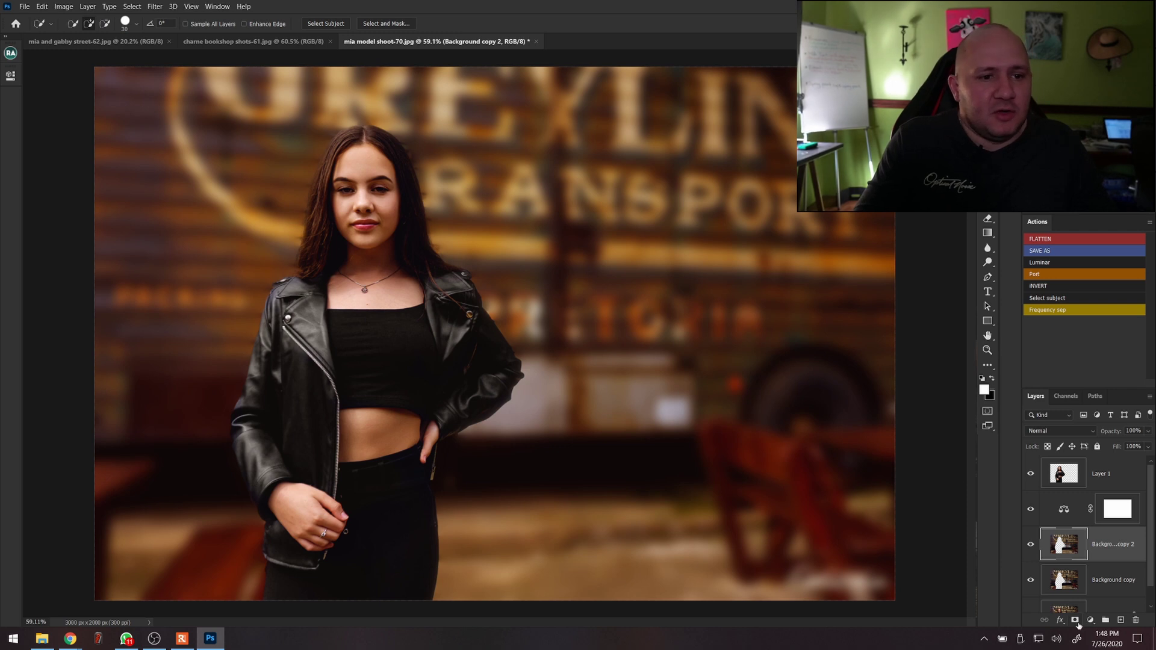
pyautogui.keyDown('alt'); pyautogui.click(1076, 623); pyautogui.keyUp('alt')
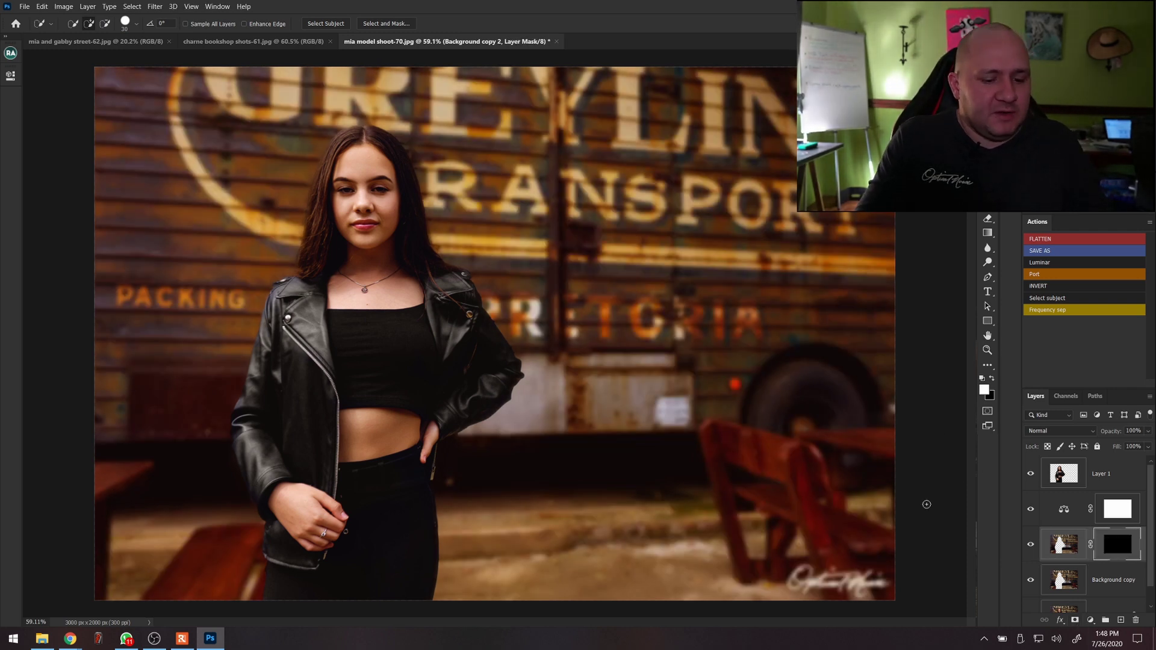
# Paint the mask with a size-99 brush to bring the blur back over the benches.
pyautogui.press(']')
pyautogui.press(']')
pyautogui.press(']')
pyautogui.press(']')
pyautogui.rightClick(685, 442)
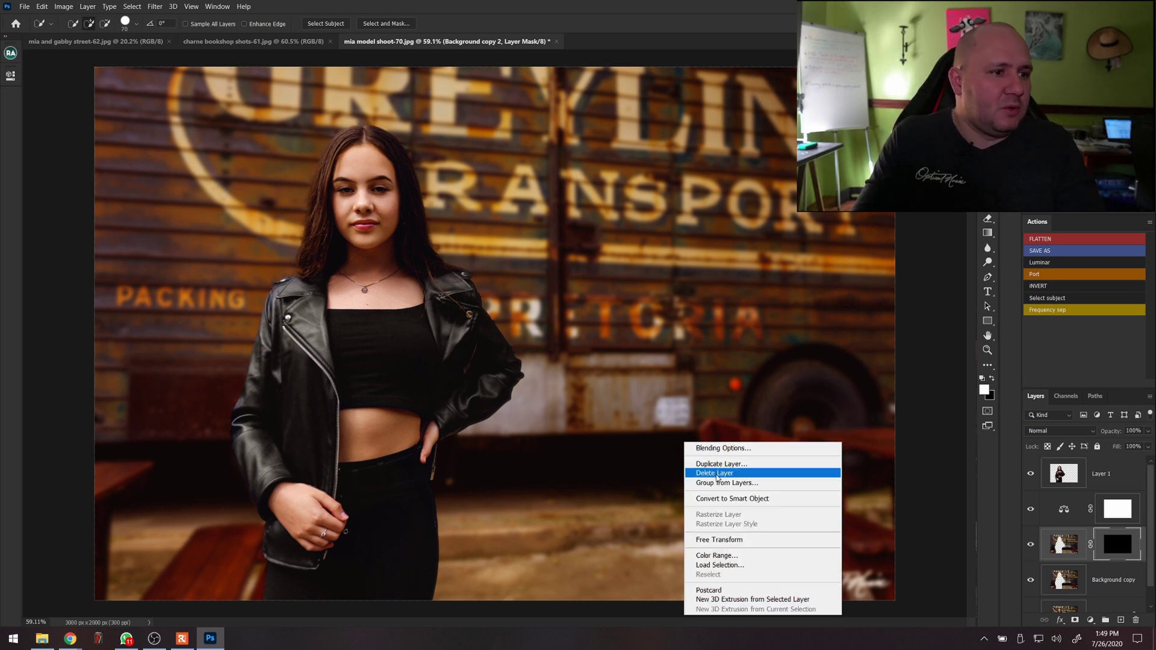
pyautogui.press('Escape')
pyautogui.press('b')
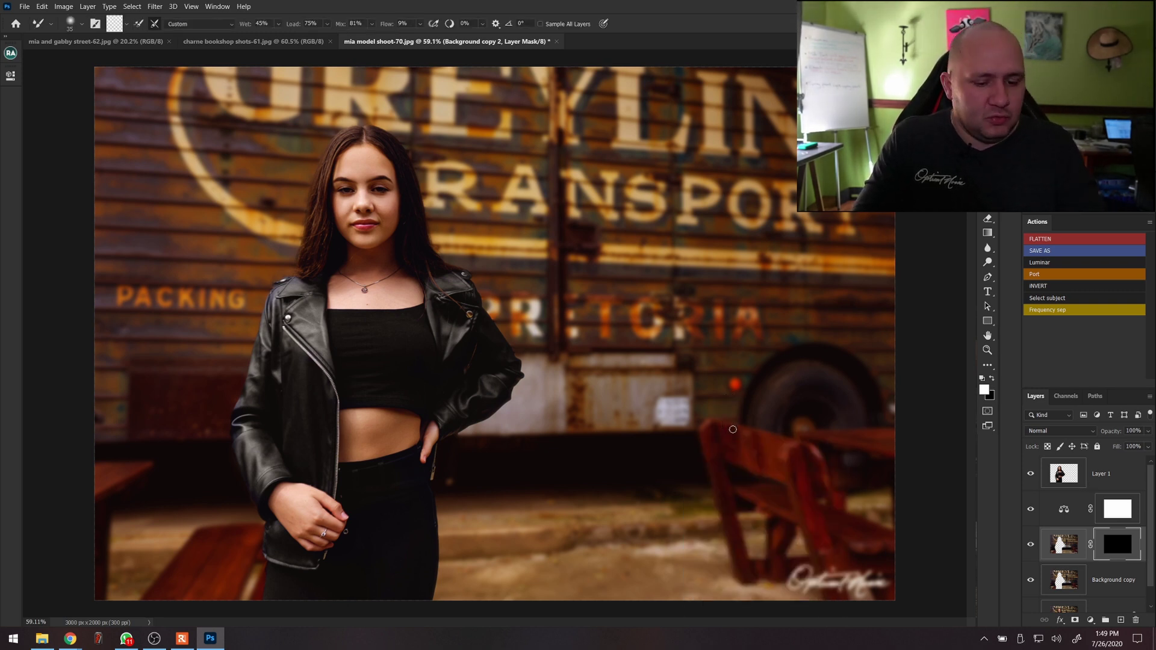
pyautogui.rightClick(733, 302)
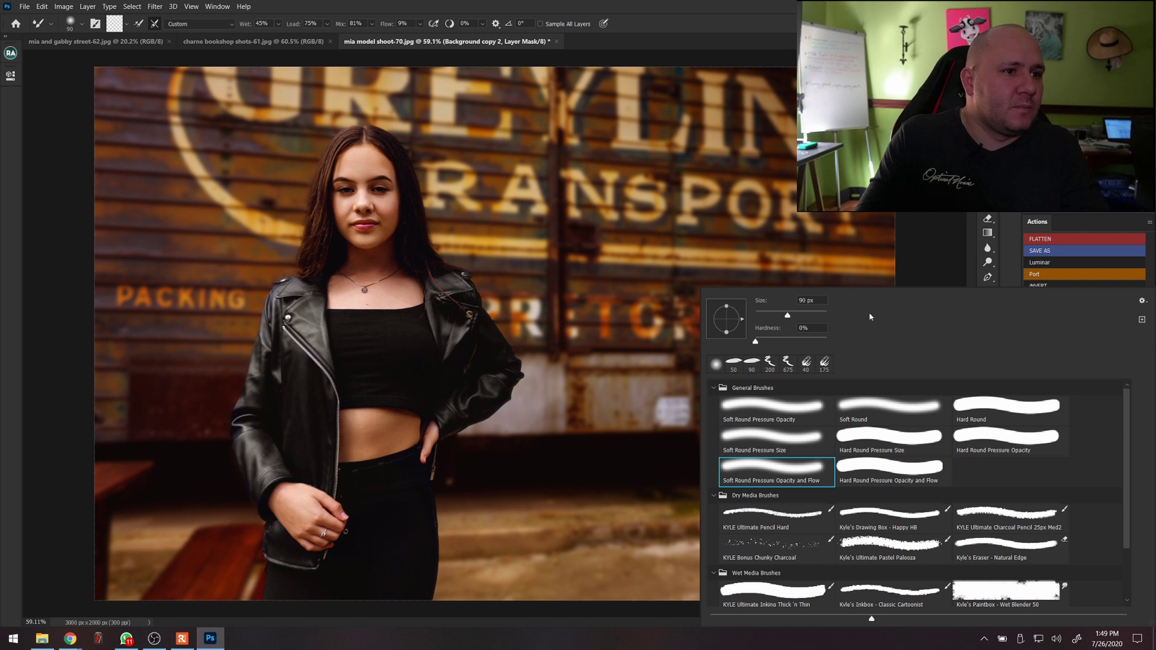
pyautogui.click(954, 234)
pyautogui.hotkey('shift', 'b')
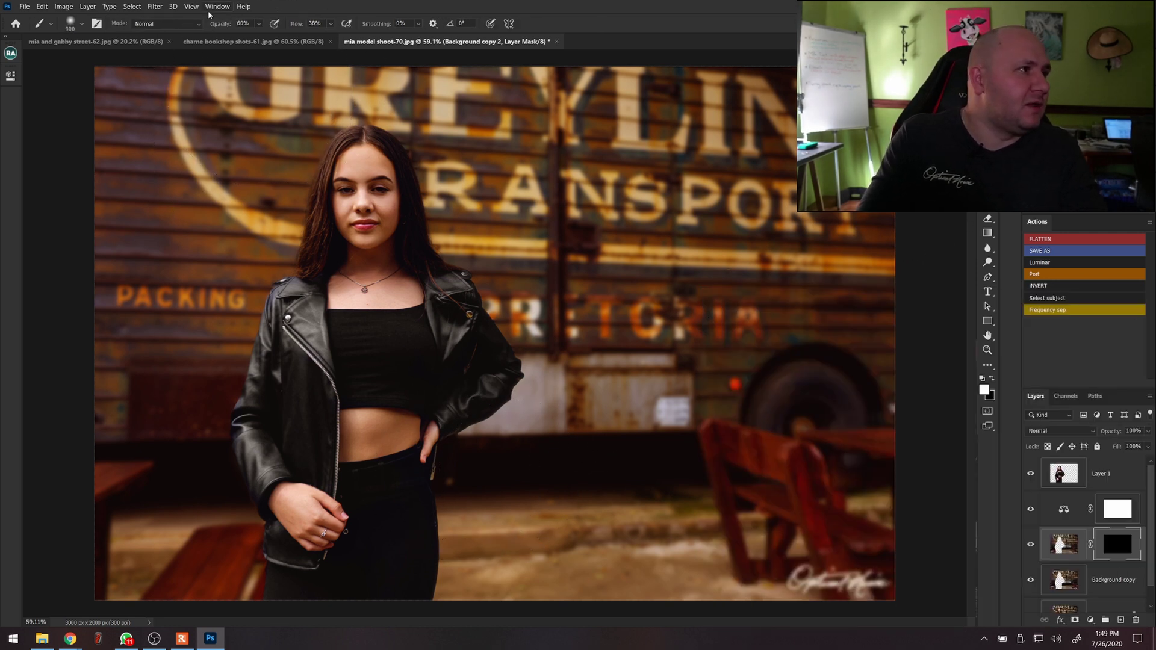
pyautogui.write('99')
pyautogui.moveTo(620, 581)
pyautogui.mouseDown()
pyautogui.moveTo(671, 503)
pyautogui.moveTo(246, 439)
pyautogui.moveTo(30, 496)
pyautogui.moveTo(478, 529)
pyautogui.moveTo(735, 478)
pyautogui.moveTo(168, 426)
pyautogui.moveTo(889, 524)
pyautogui.mouseUp()
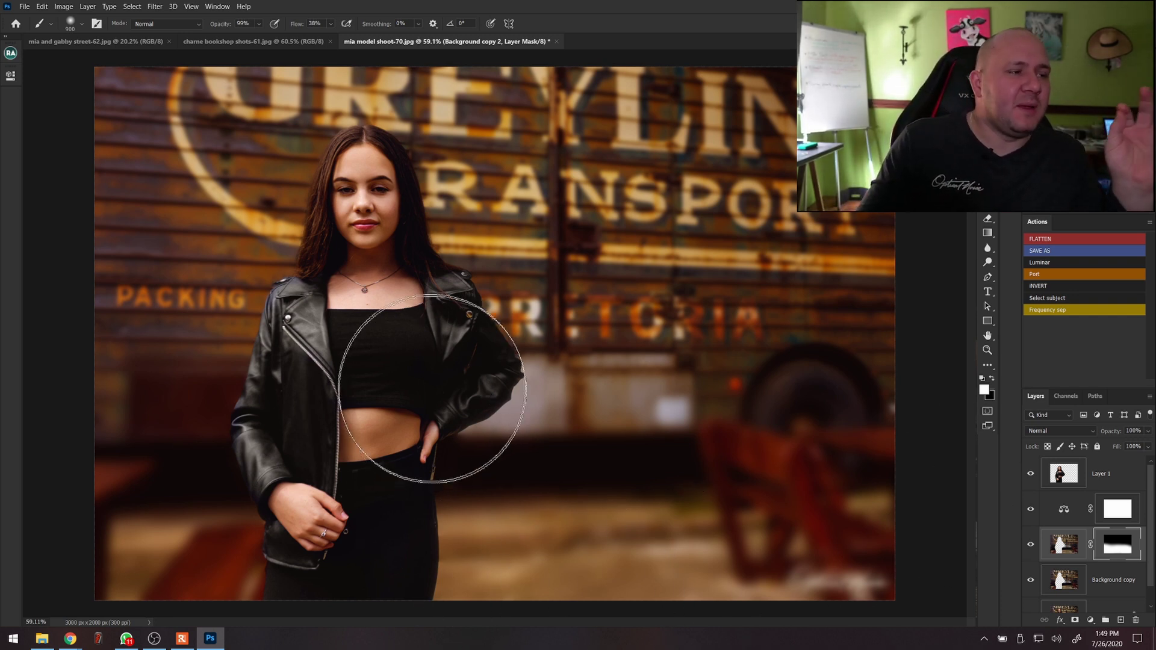
# Pan over the model's torso to check the mask, then switch to the bookshop headstand photo.
pyautogui.press('super')
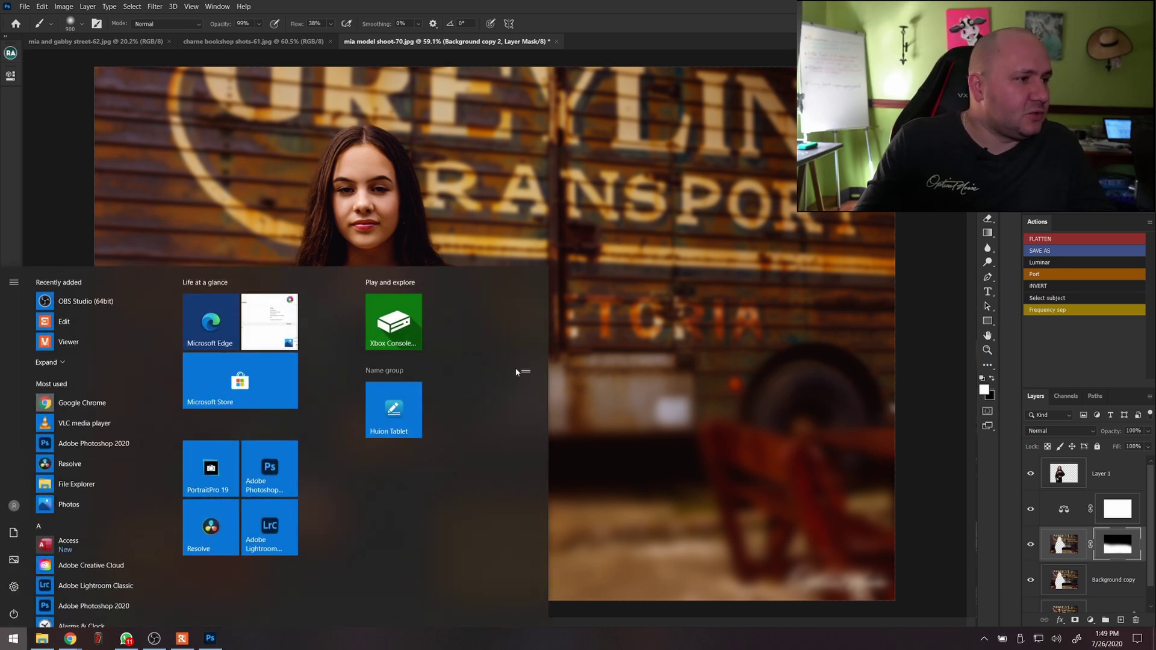
pyautogui.press('Escape')
pyautogui.scroll(5, 425, 413)
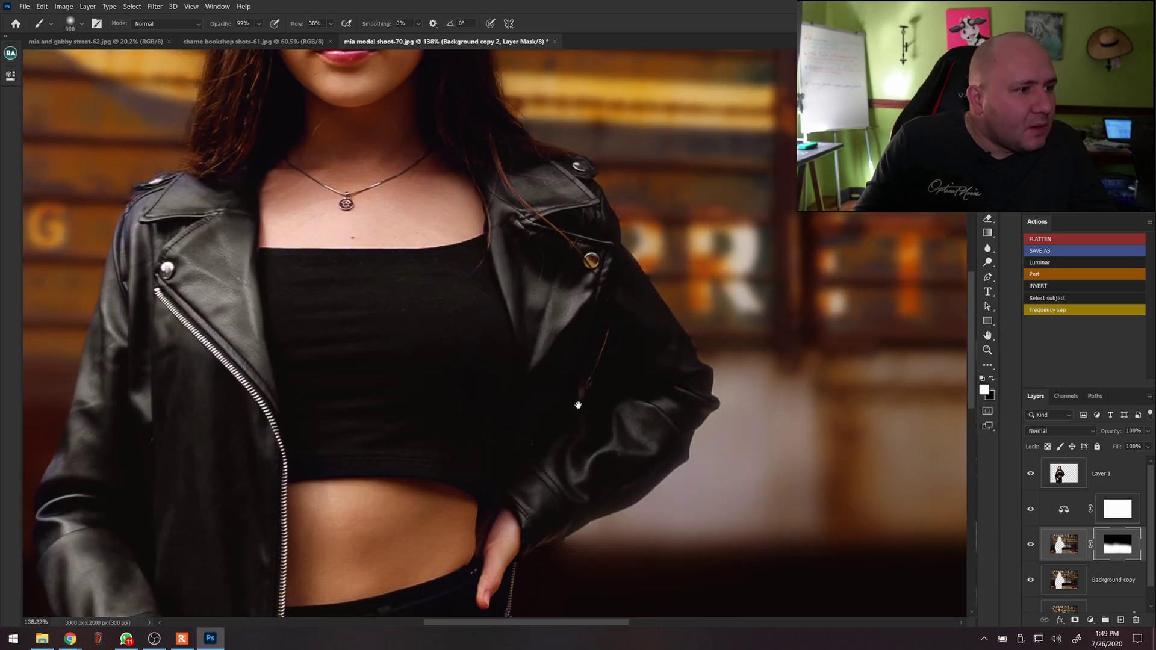
pyautogui.moveTo(579, 405); pyautogui.dragTo(639, 295)
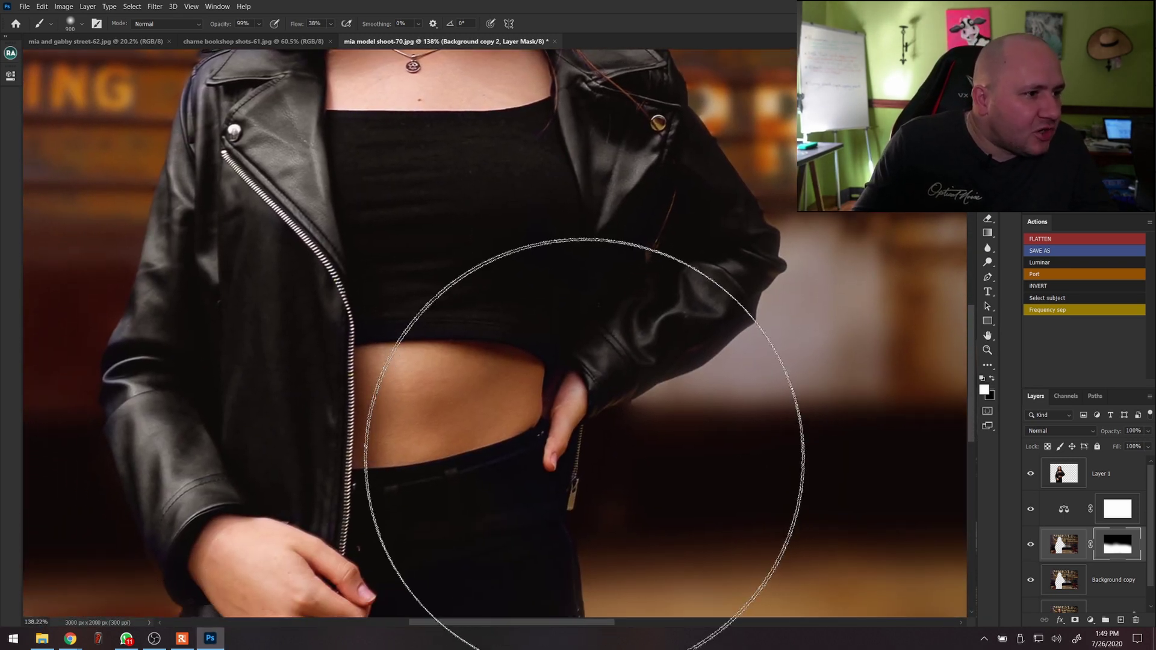
pyautogui.moveTo(584, 444); pyautogui.dragTo(699, 195)
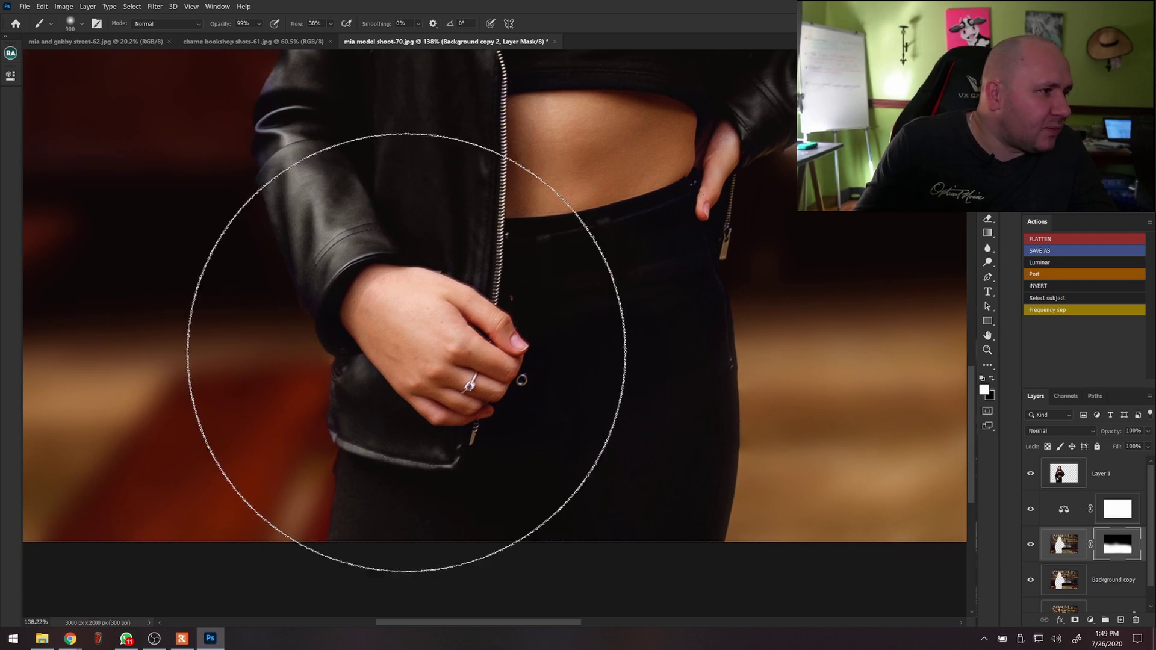
pyautogui.scroll(-5, 566, 320)
pyautogui.scroll(2, 564, 295)
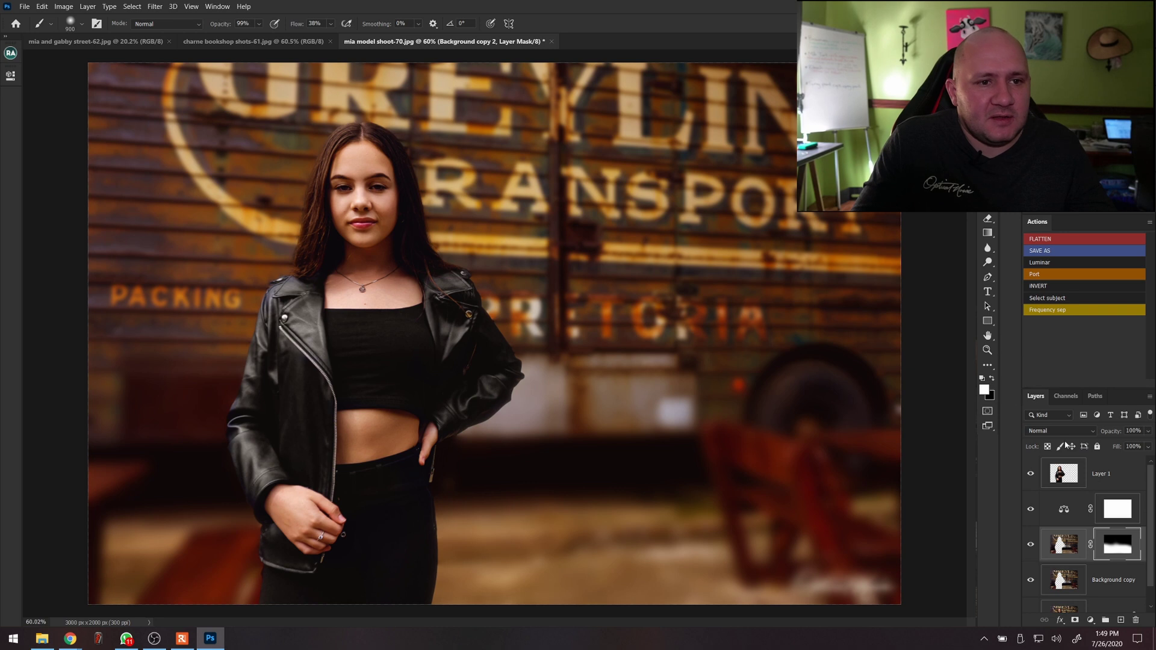
pyautogui.click(256, 42)
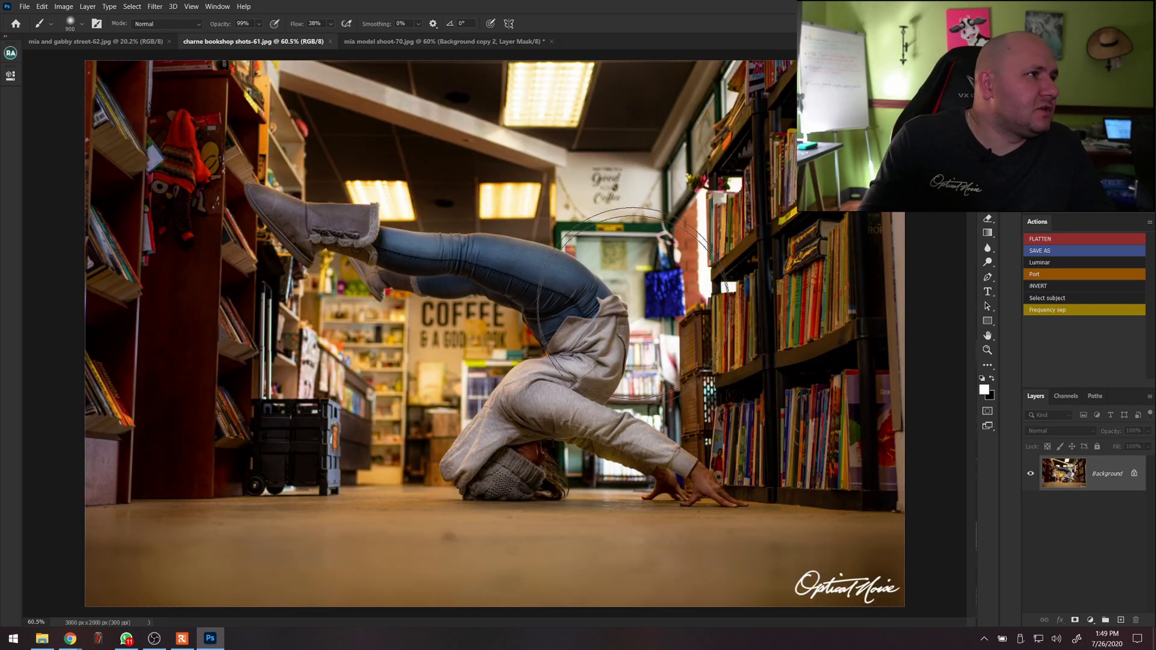
pyautogui.click(1054, 310)
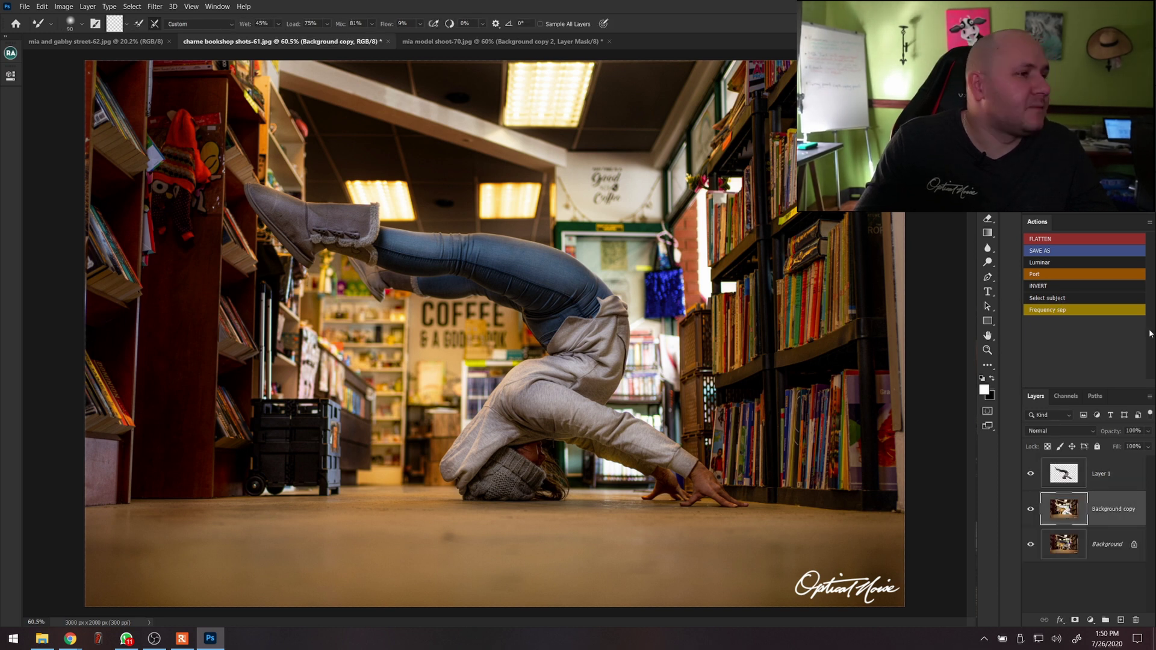
pyautogui.click(1029, 474)
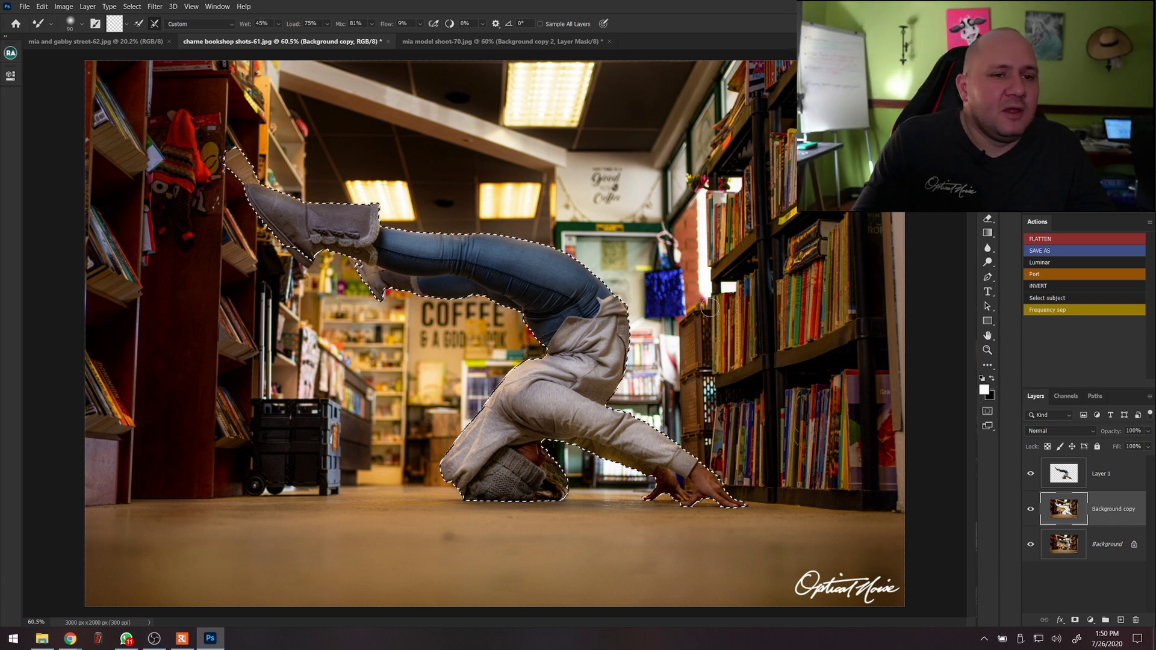
pyautogui.click(1059, 241)
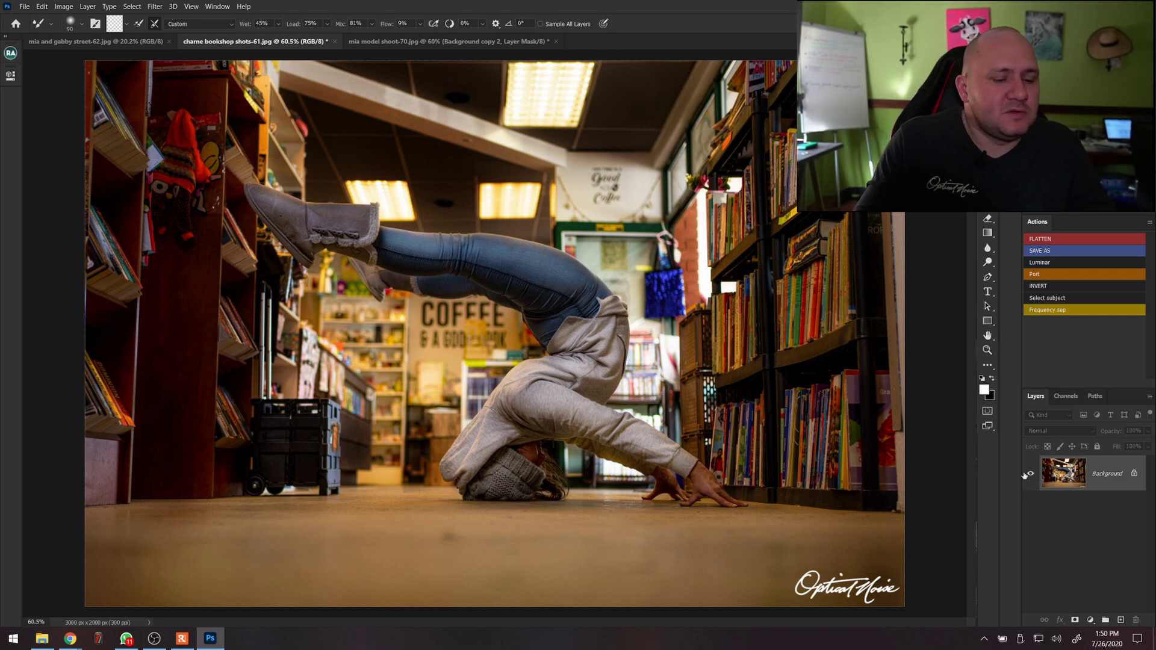
# Duplicate the bookshop photo's Background layer.
pyautogui.rightClick(1048, 482)
pyautogui.press('Escape')
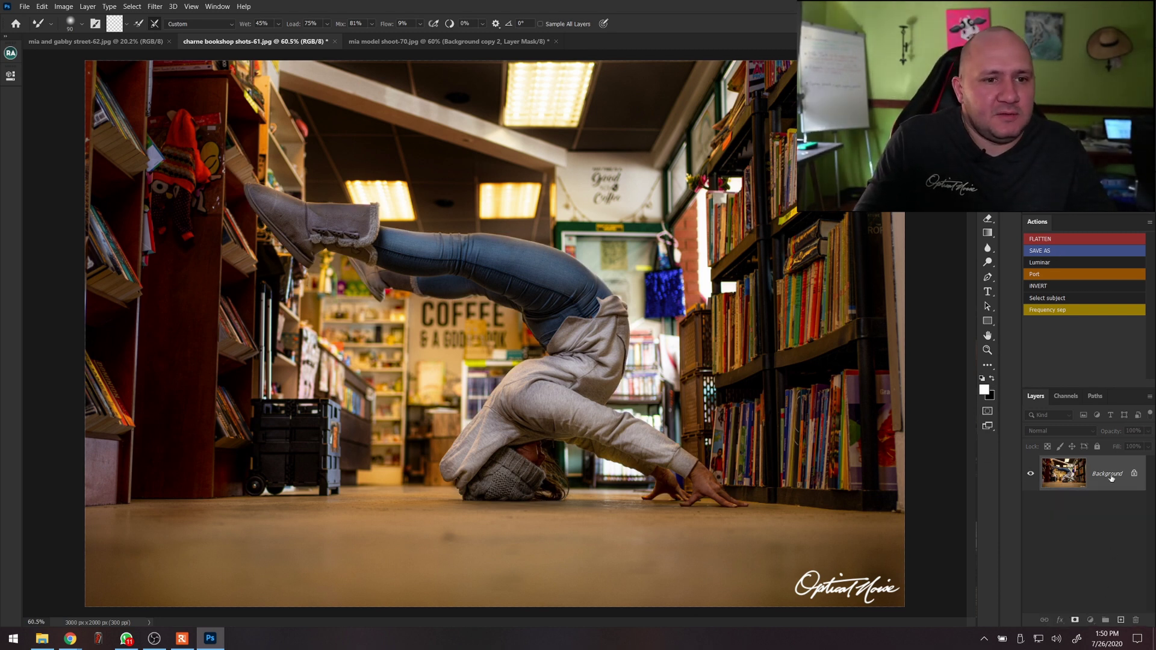
pyautogui.moveTo(1112, 478); pyautogui.dragTo(1121, 619)
# Select the headstanding woman and copy her onto a new Layer 1.
pyautogui.press('w')
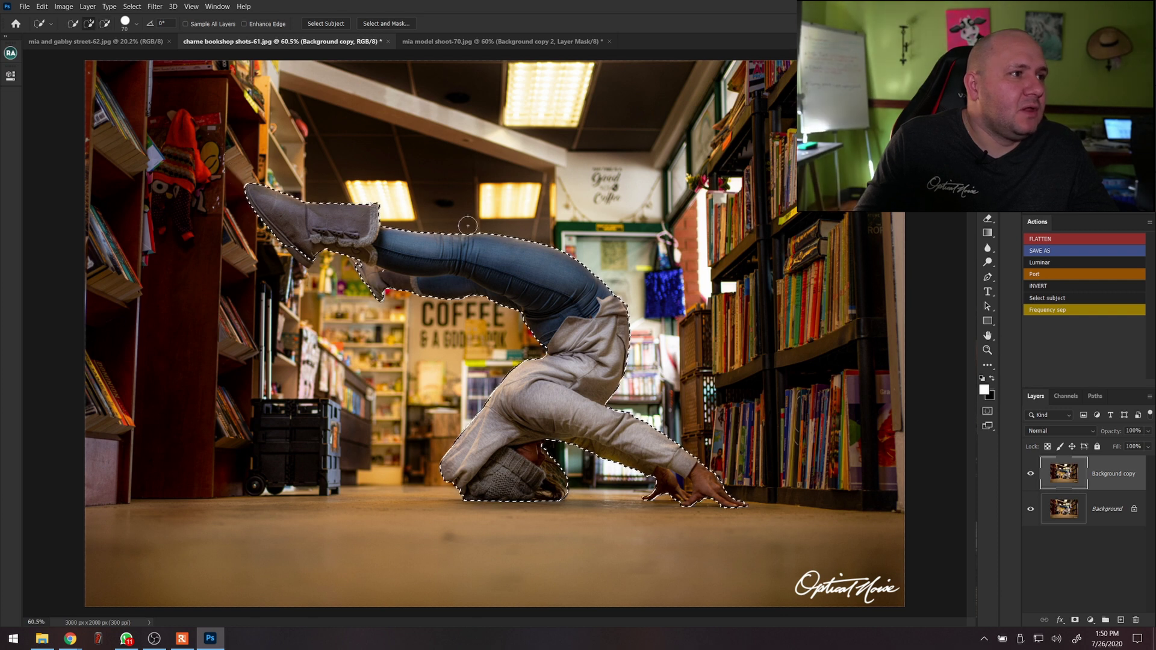
pyautogui.scroll(10, 557, 485)
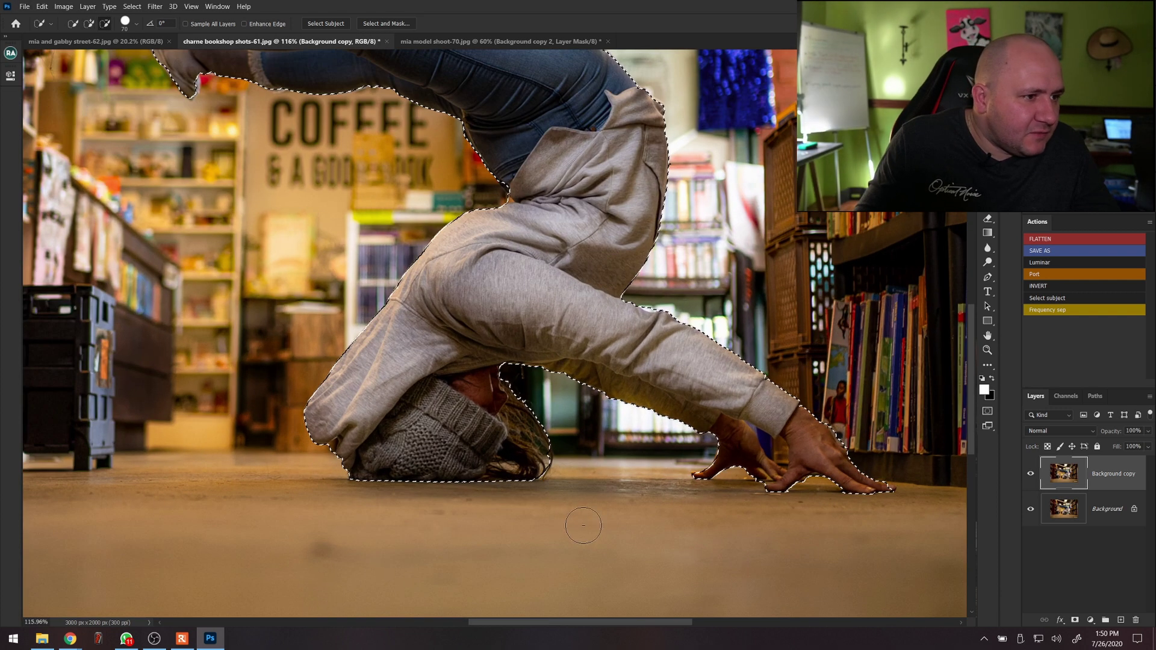
pyautogui.scroll(-5, 546, 375)
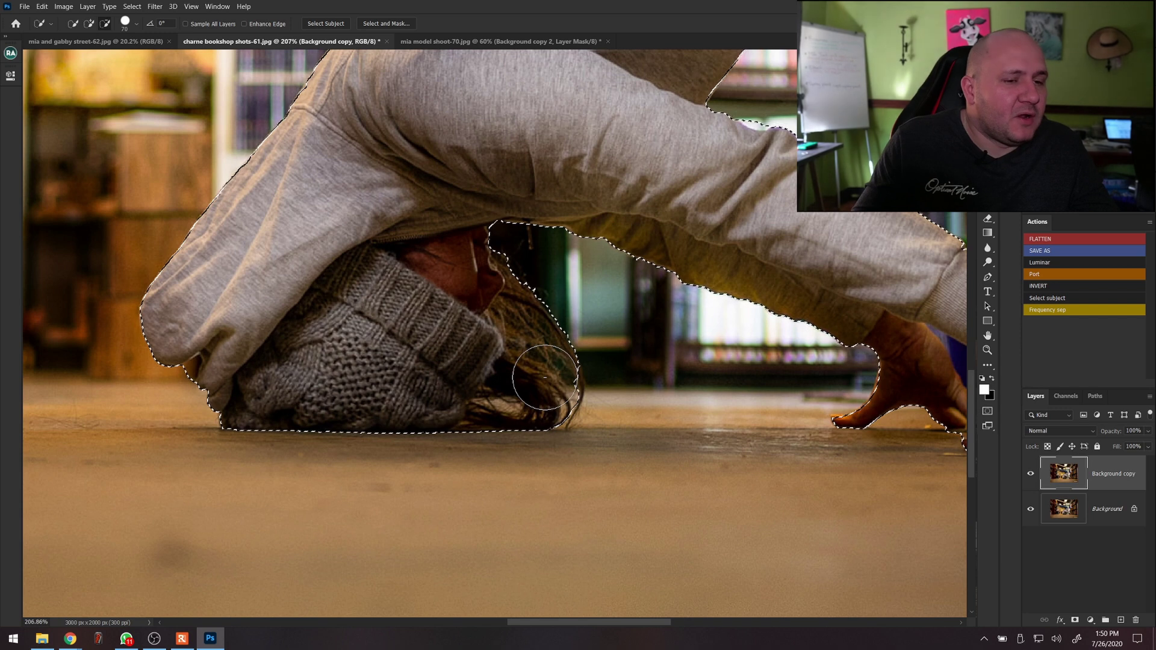
pyautogui.scroll(1, 525, 376)
pyautogui.scroll(-8, 525, 377)
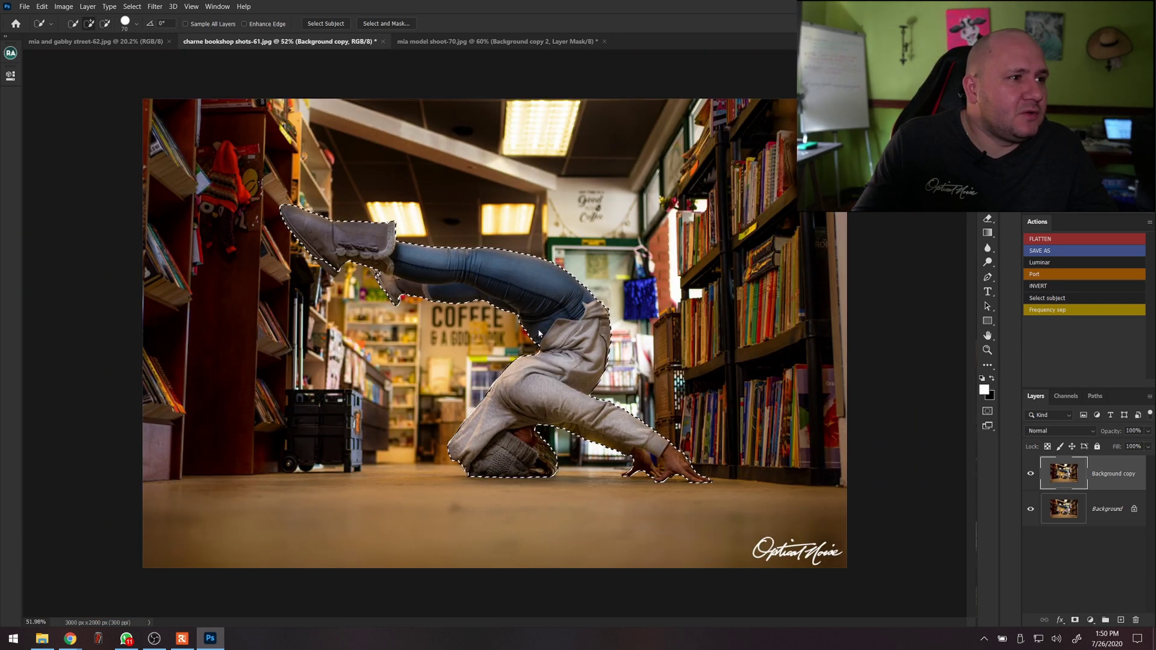
pyautogui.rightClick(610, 329)
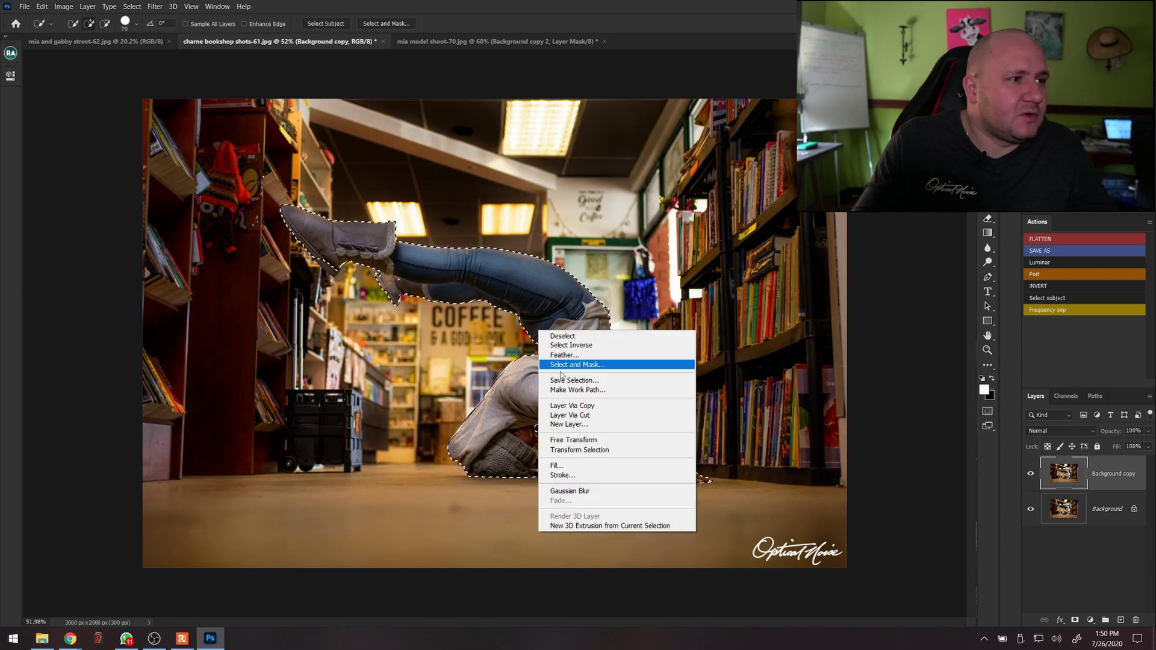
pyautogui.click(638, 417)
# Give Background copy a 7.8-pixel Gaussian Blur and hide it behind a black layer mask.
pyautogui.click(1111, 511)
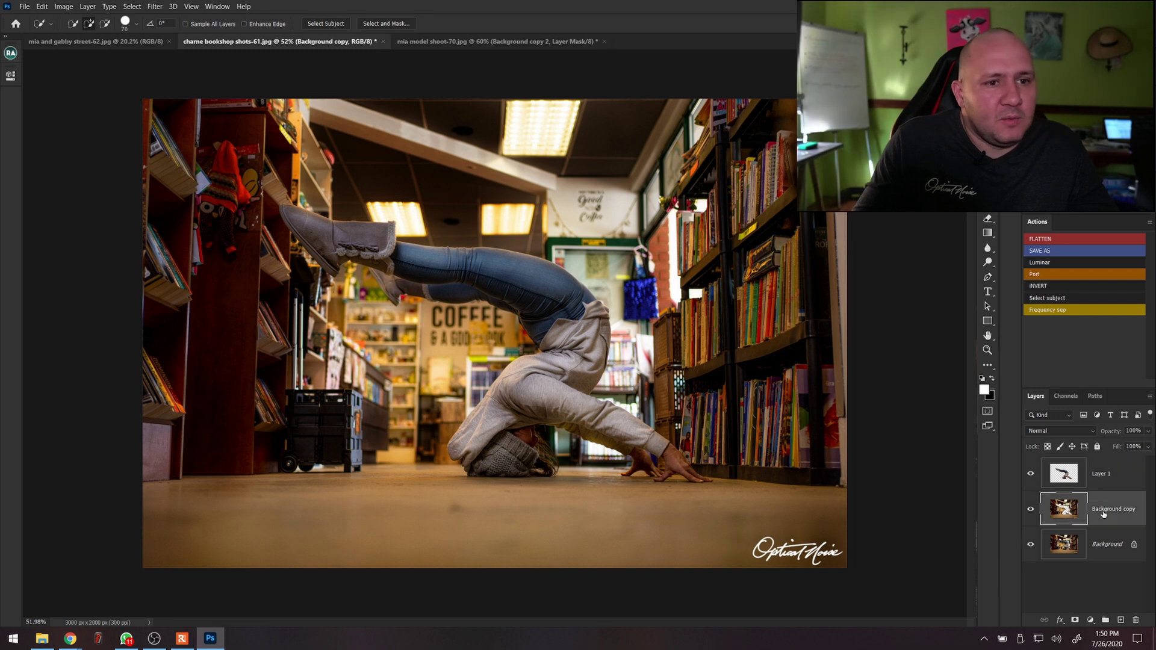
pyautogui.click(155, 6)
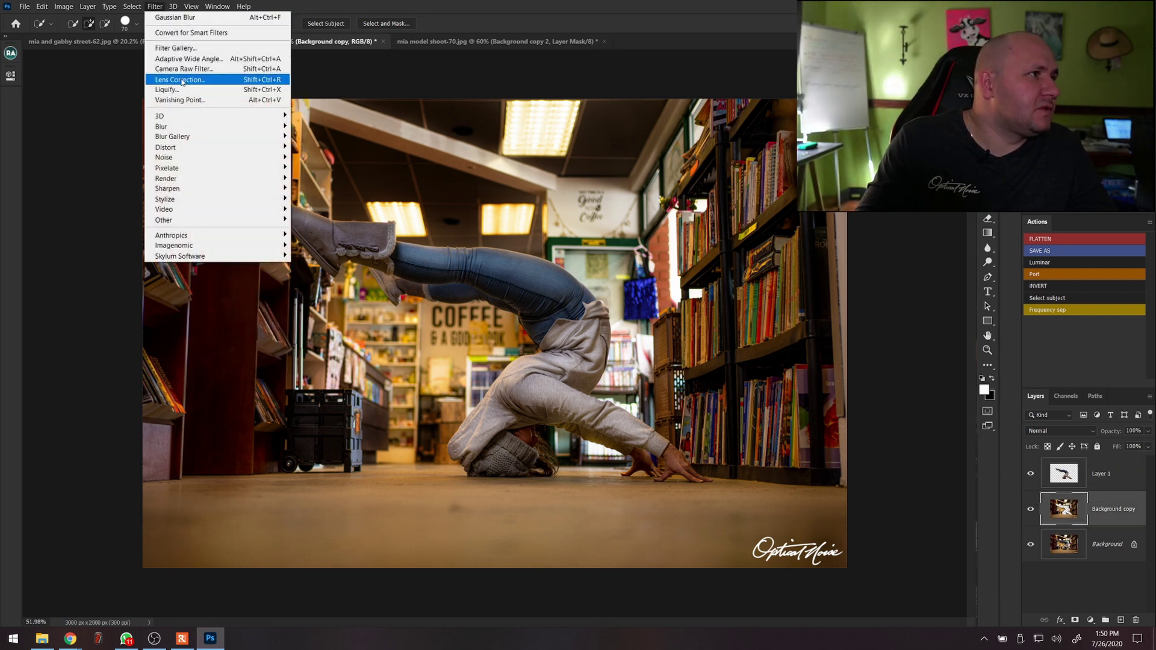
pyautogui.moveTo(212, 126)
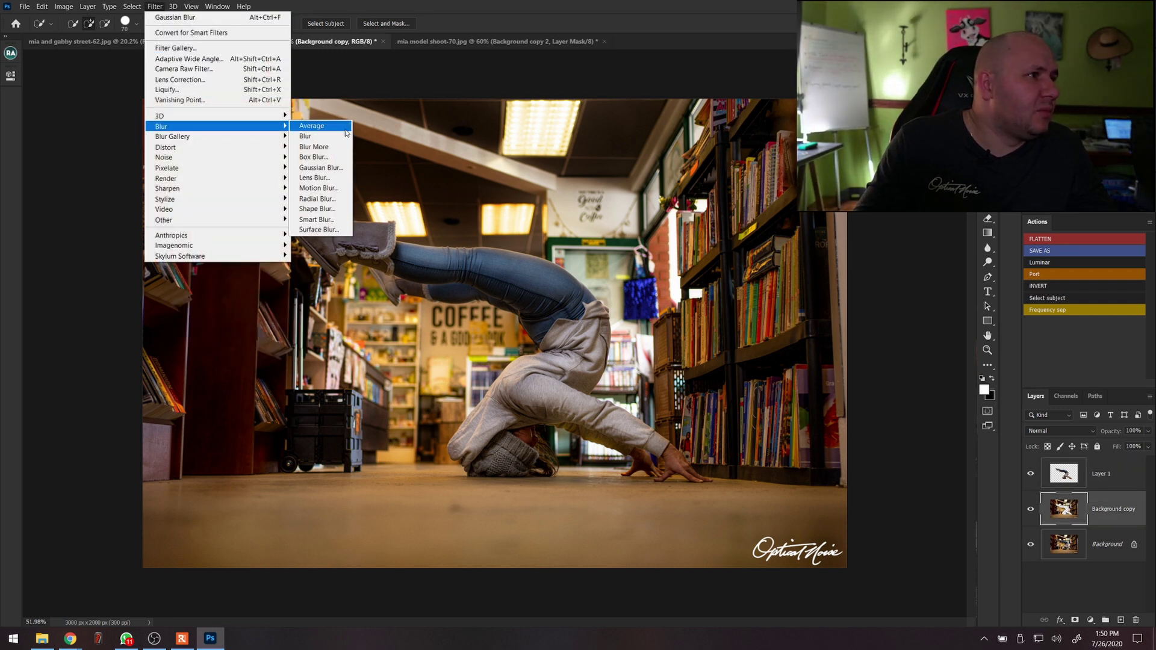
pyautogui.click(318, 167)
pyautogui.moveTo(726, 457); pyautogui.dragTo(714, 460)
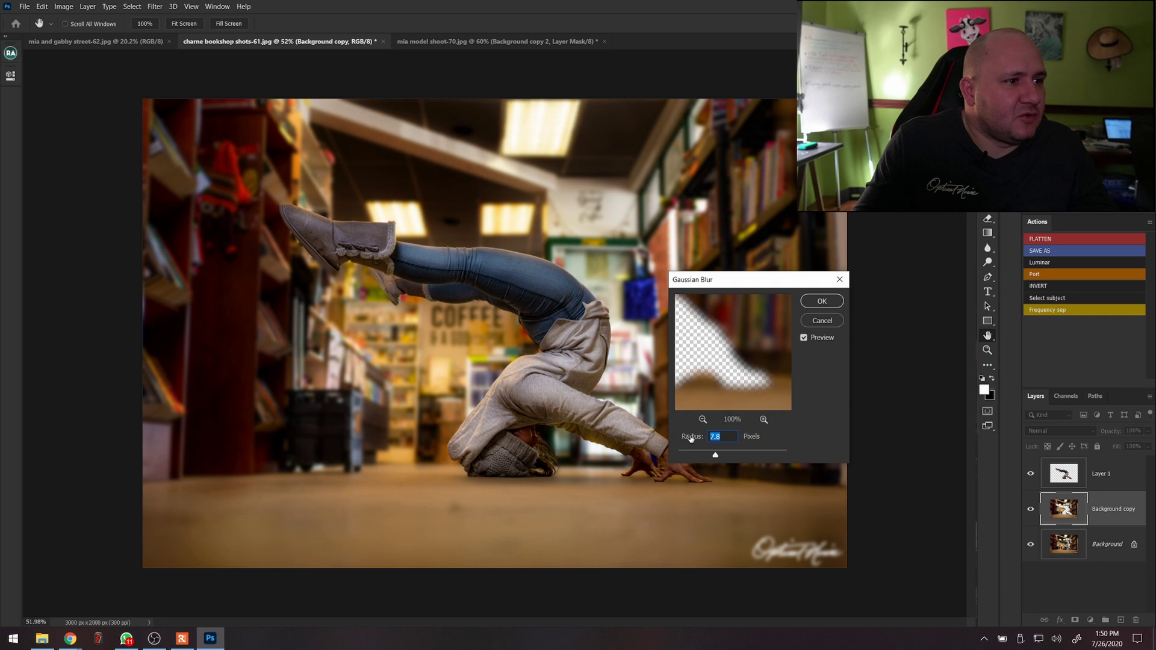
pyautogui.click(823, 300)
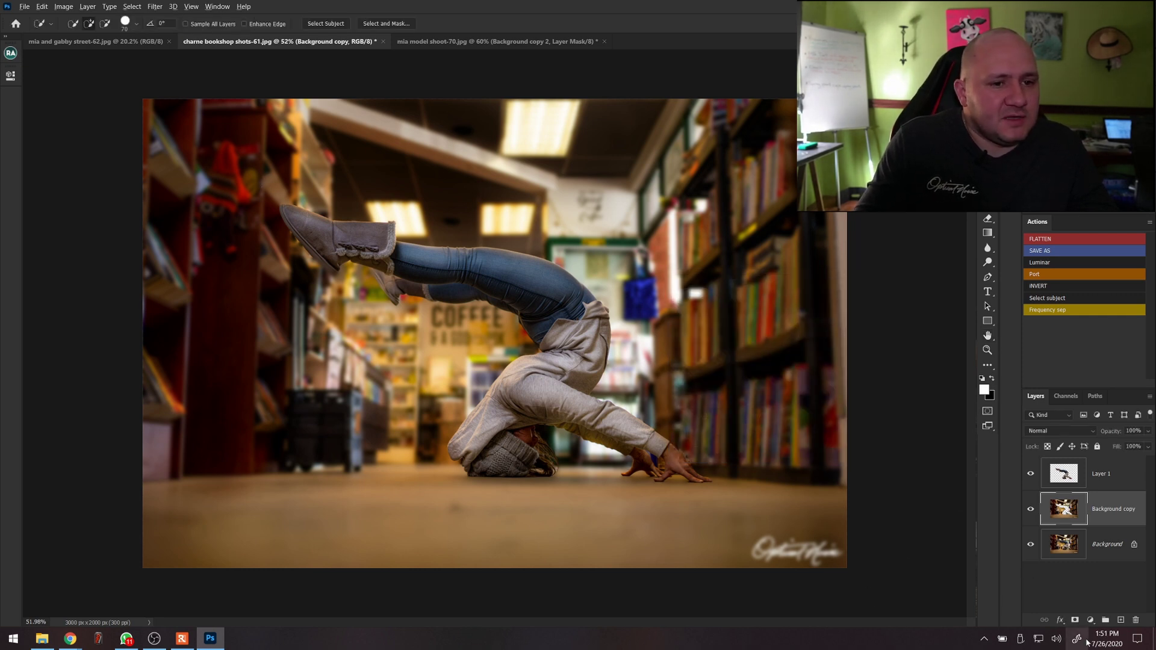
pyautogui.keyDown('alt'); pyautogui.click(1075, 621); pyautogui.keyUp('alt')
pyautogui.press('b')
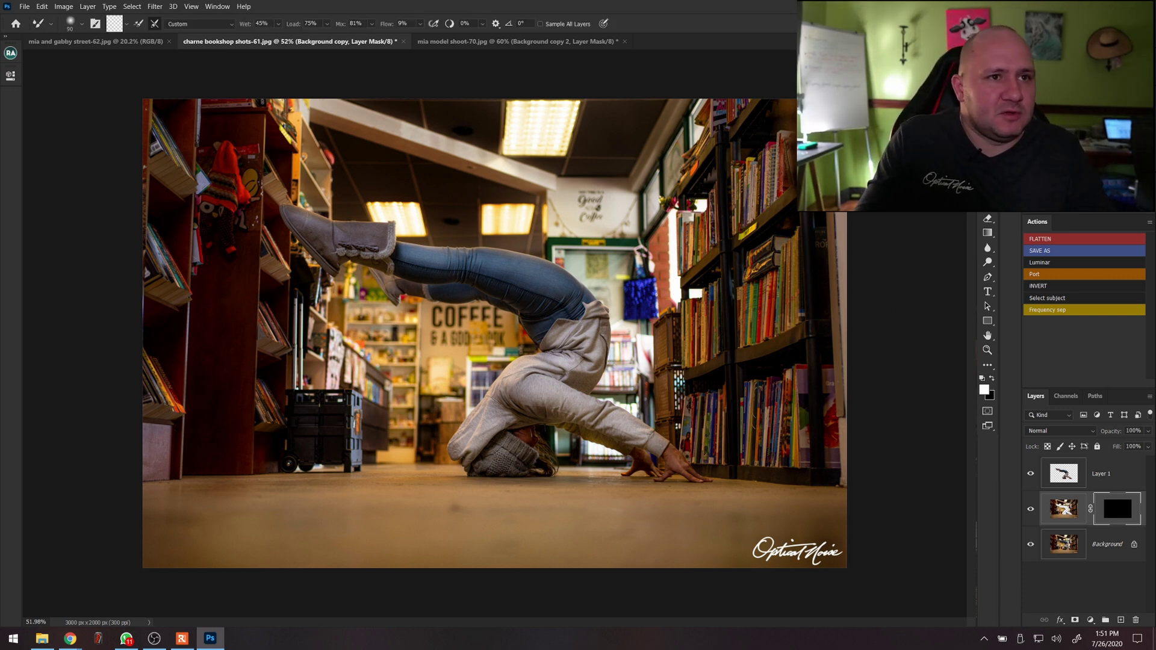
# Paint white on the mask to reveal blur over the ceiling, hoodie outline and right bookshelf.
pyautogui.hotkey('shift', 'b')
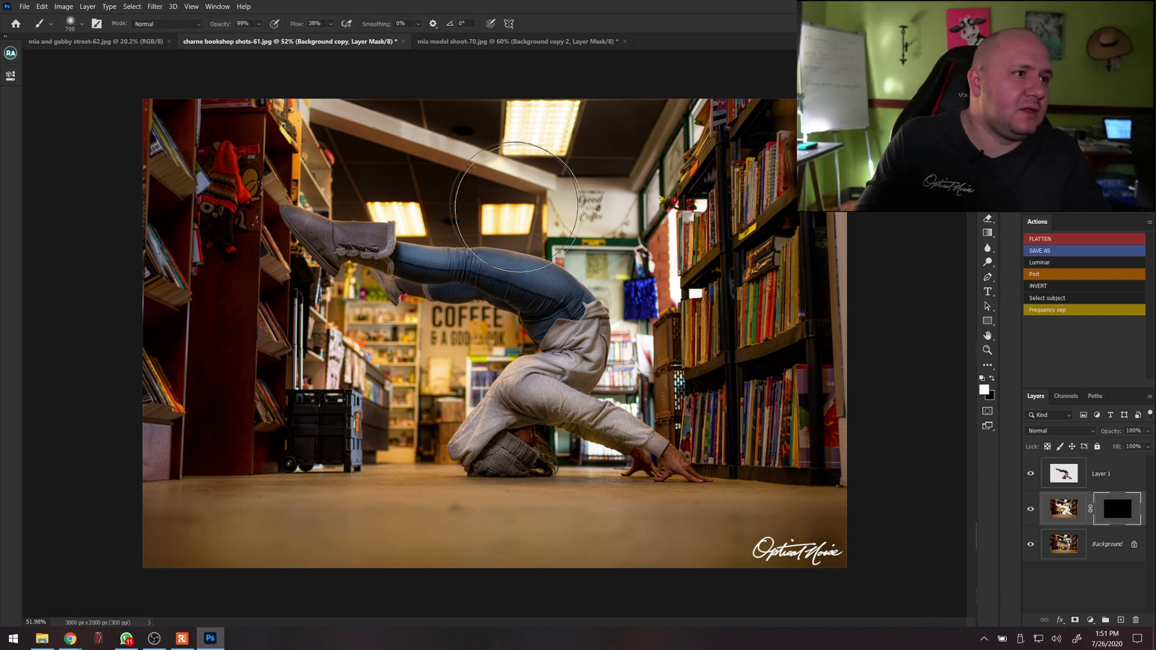
pyautogui.press('[')
pyautogui.press('[')
pyautogui.press('[')
pyautogui.press('[')
pyautogui.press('[')
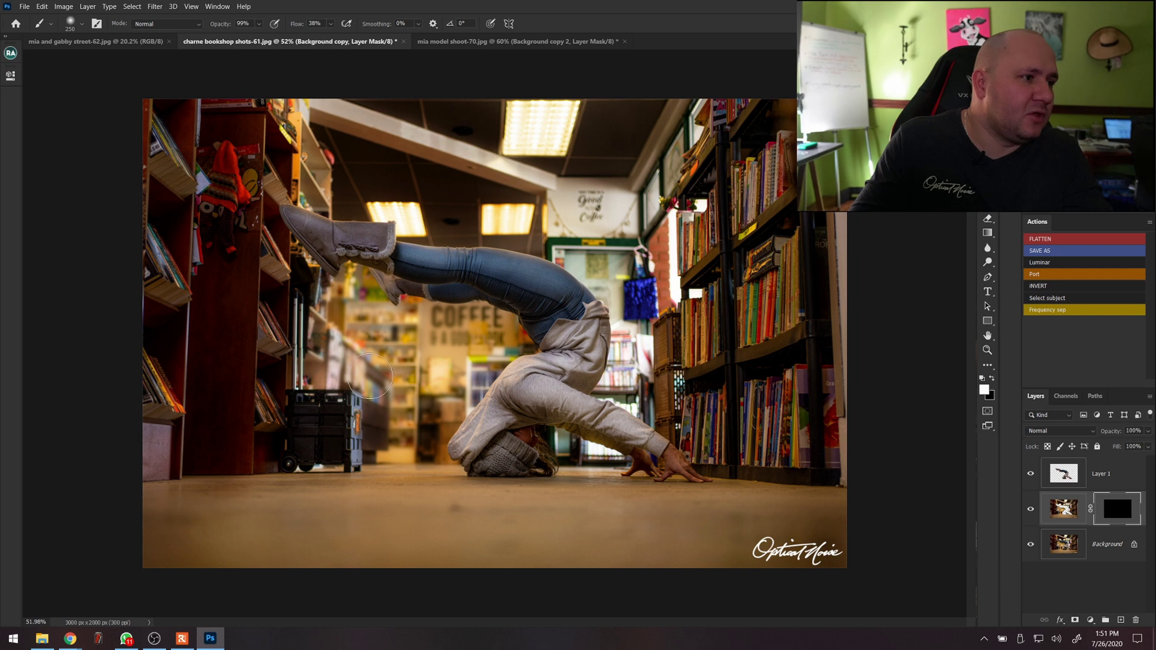
pyautogui.press(']')
pyautogui.press(']')
pyautogui.moveTo(381, 255)
pyautogui.mouseDown()
pyautogui.moveTo(340, 216)
pyautogui.moveTo(413, 206)
pyautogui.moveTo(512, 227)
pyautogui.mouseUp()
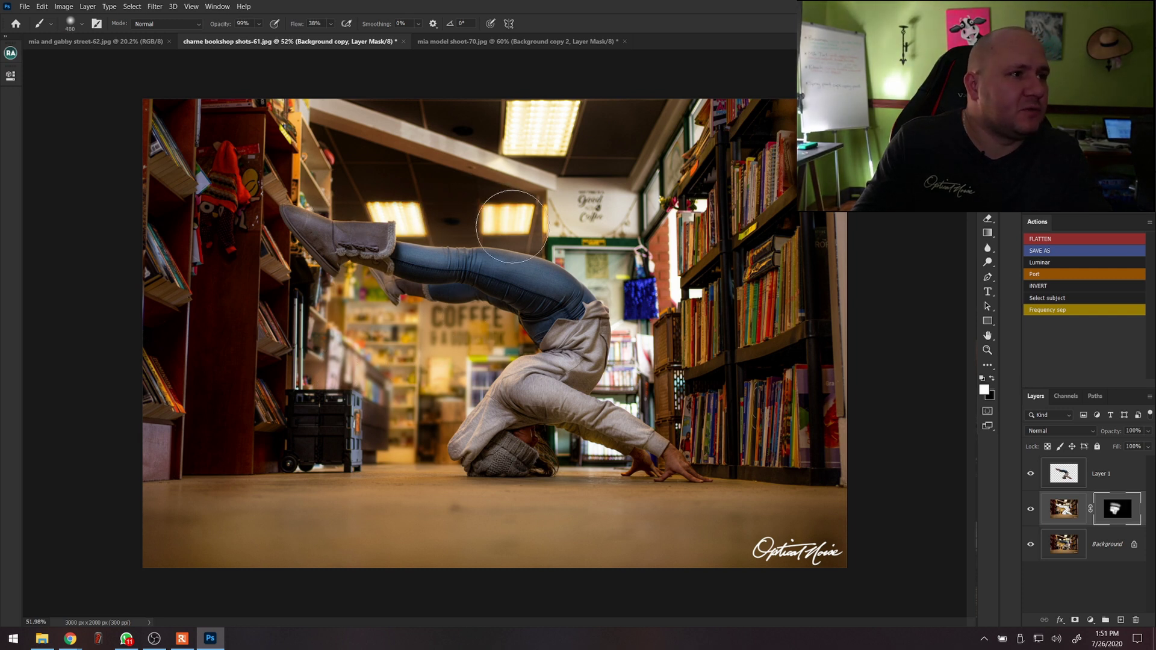
pyautogui.press('[')
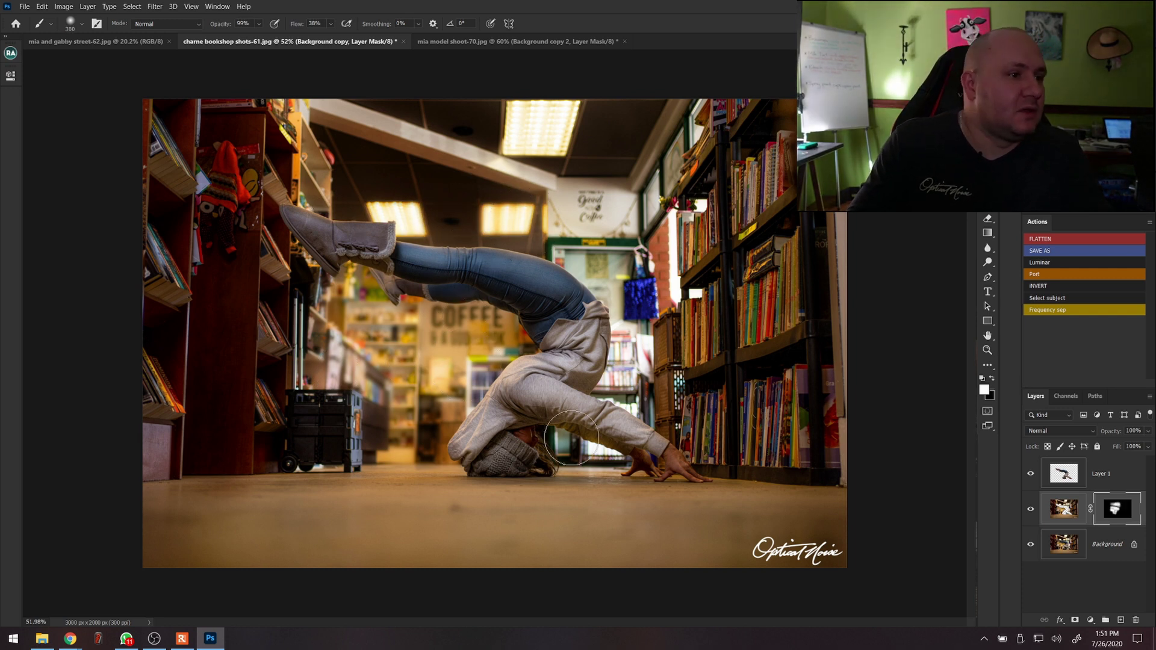
pyautogui.moveTo(571, 438)
pyautogui.mouseDown()
pyautogui.moveTo(628, 442)
pyautogui.moveTo(638, 378)
pyautogui.moveTo(636, 363)
pyautogui.moveTo(593, 401)
pyautogui.moveTo(630, 339)
pyautogui.moveTo(589, 274)
pyautogui.mouseUp()
pyautogui.moveTo(557, 210)
pyautogui.mouseDown()
pyautogui.moveTo(604, 199)
pyautogui.moveTo(627, 264)
pyautogui.moveTo(650, 280)
pyautogui.moveTo(664, 170)
pyautogui.mouseUp()
# Brush more blur across the ceiling, show Background copy again, and add a Color Balance layer.
pyautogui.press(']')
pyautogui.press(']')
pyautogui.moveTo(583, 199)
pyautogui.mouseDown()
pyautogui.moveTo(280, 117)
pyautogui.moveTo(491, 207)
pyautogui.moveTo(404, 125)
pyautogui.moveTo(520, 158)
pyautogui.mouseUp()
pyautogui.press(']')
pyautogui.press(']')
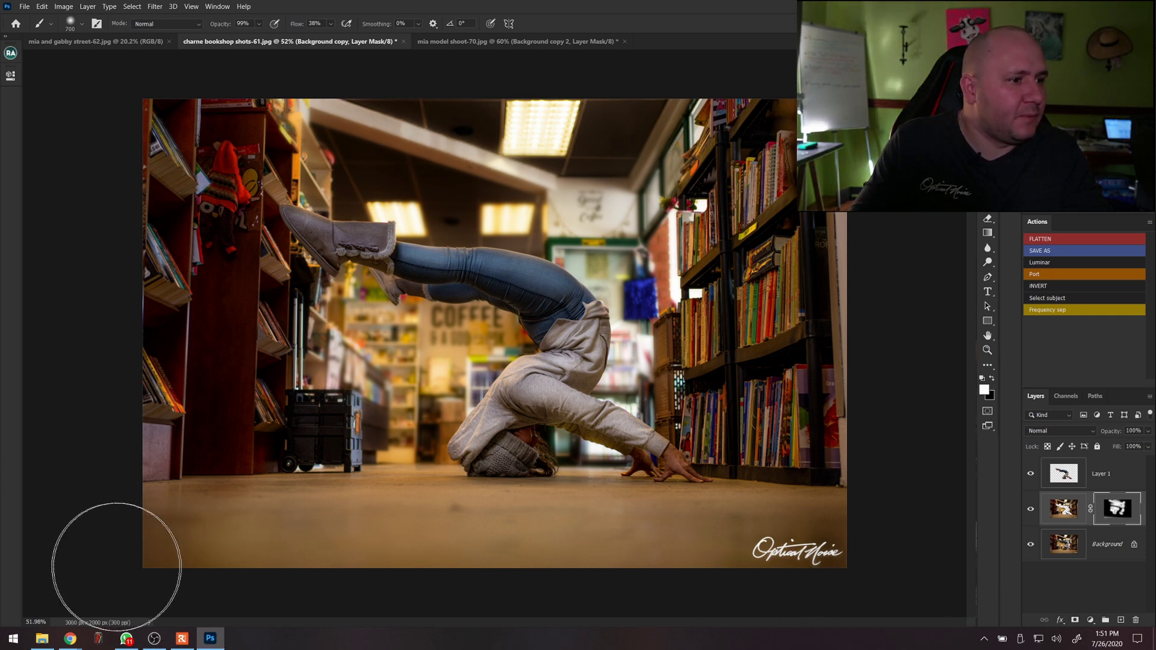
pyautogui.click(1032, 510)
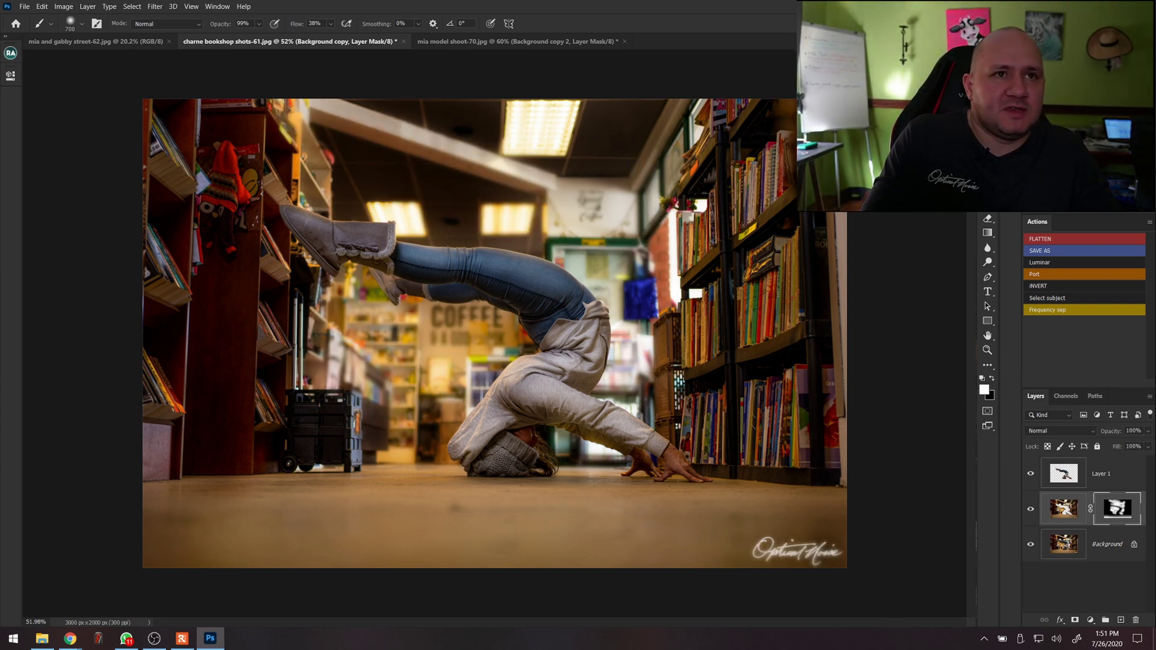
pyautogui.hotkey('ctrl', 'b')
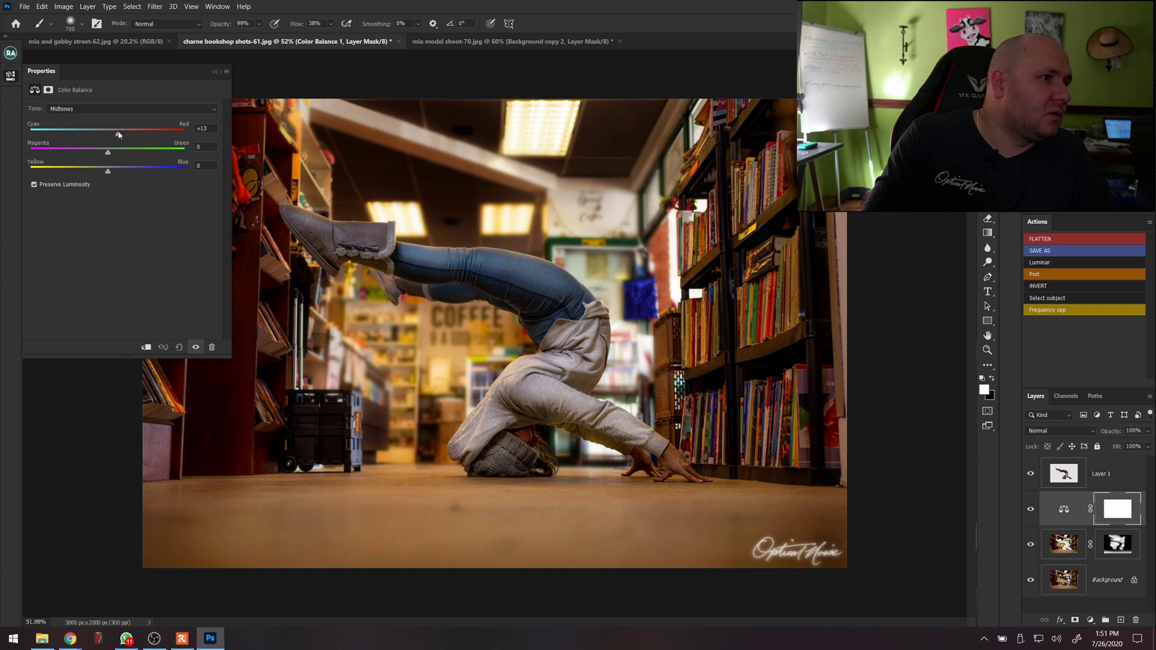
# Shift the bookshop midtones with Color Balance, compare it on and off, then go to the street portrait.
pyautogui.moveTo(119, 135); pyautogui.dragTo(128, 133)
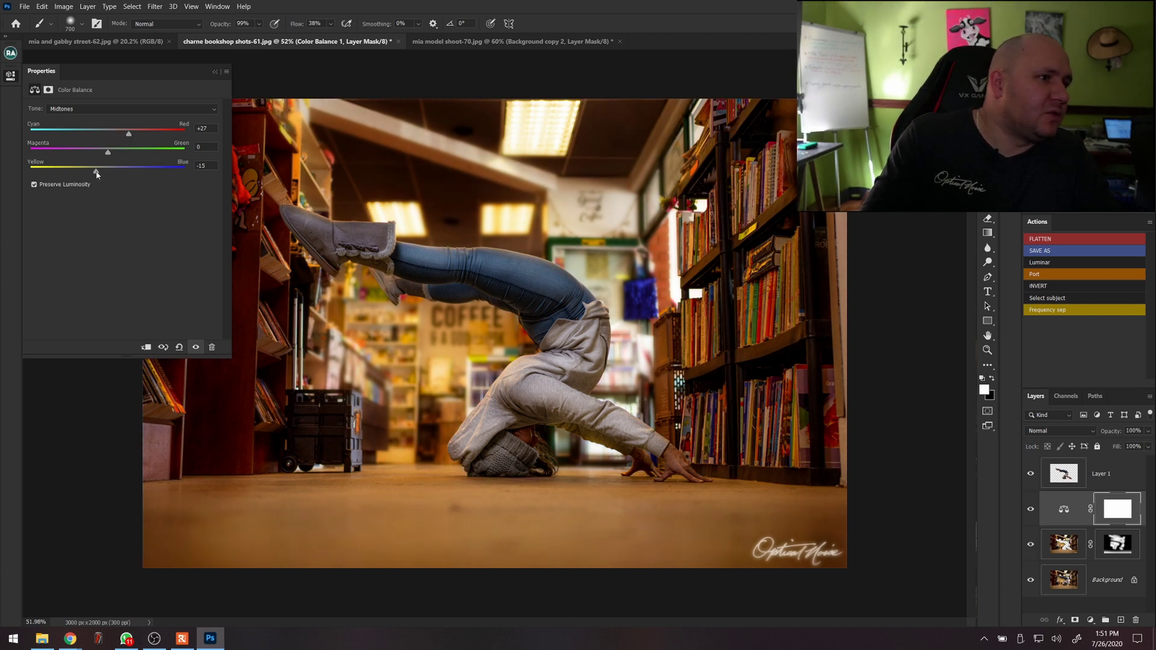
pyautogui.click(1032, 512)
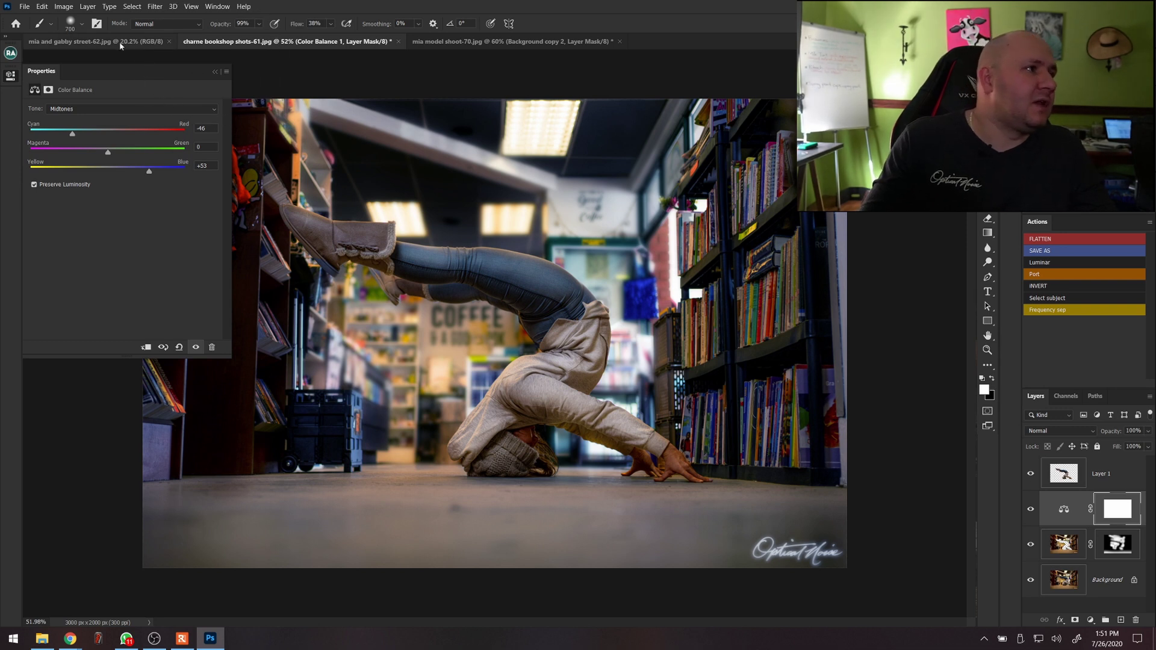
pyautogui.click(97, 41)
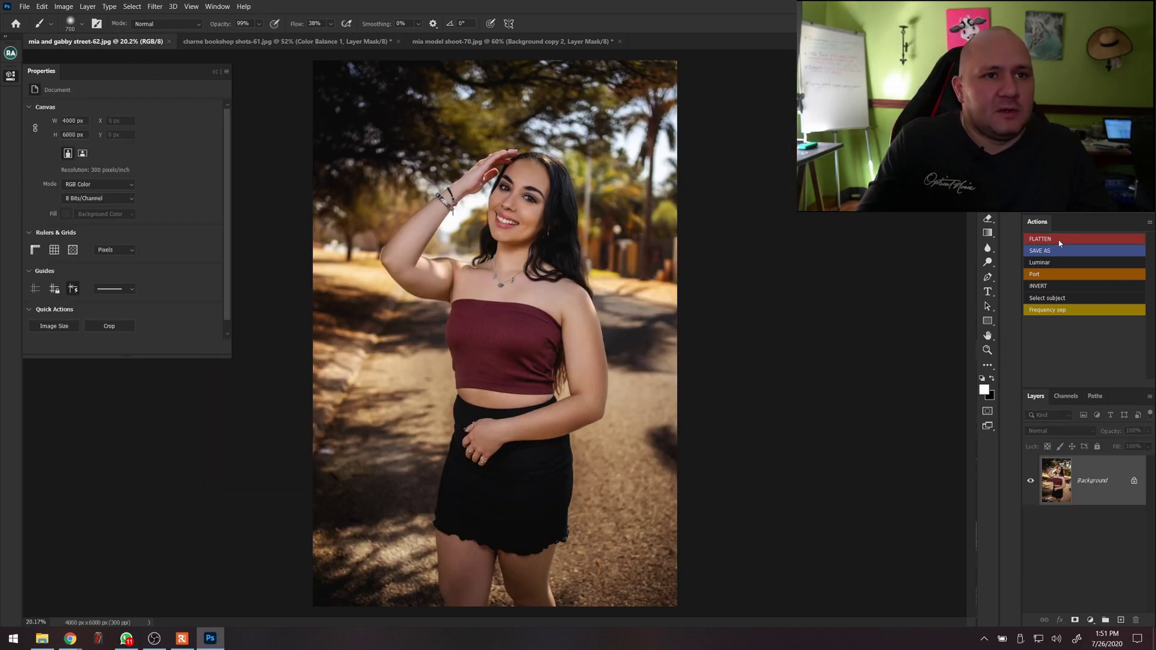
# Duplicate the street portrait's Background, select the girl with Select Subject, and copy her to Layer 1.
pyautogui.moveTo(1097, 491); pyautogui.dragTo(1121, 621)
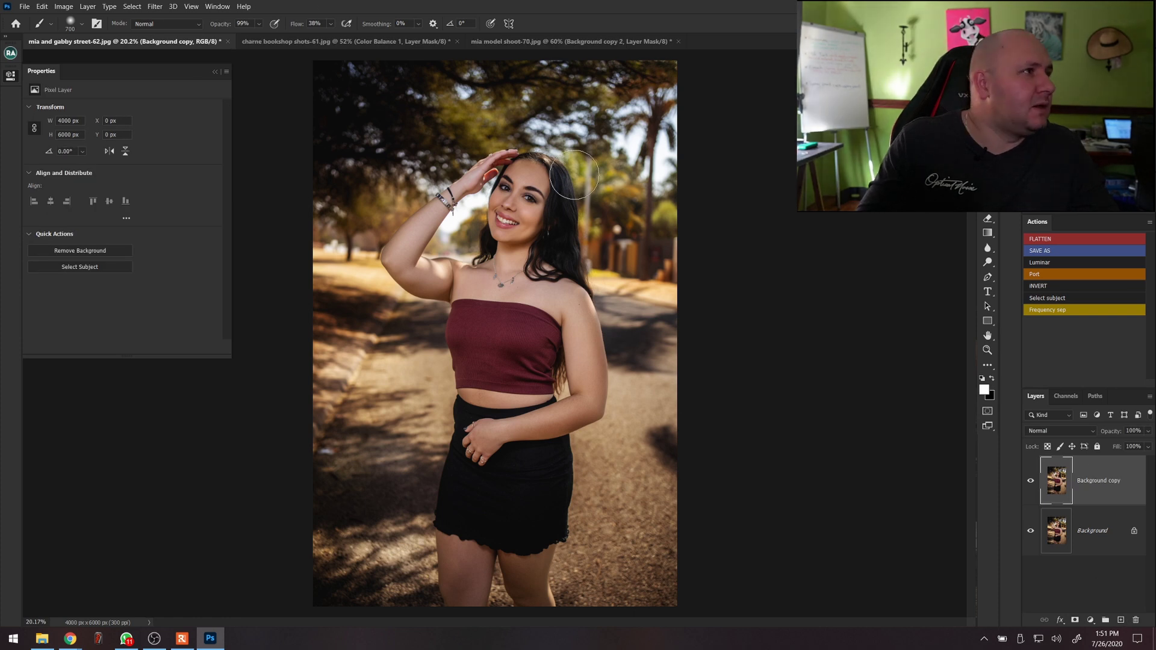
pyautogui.press('w')
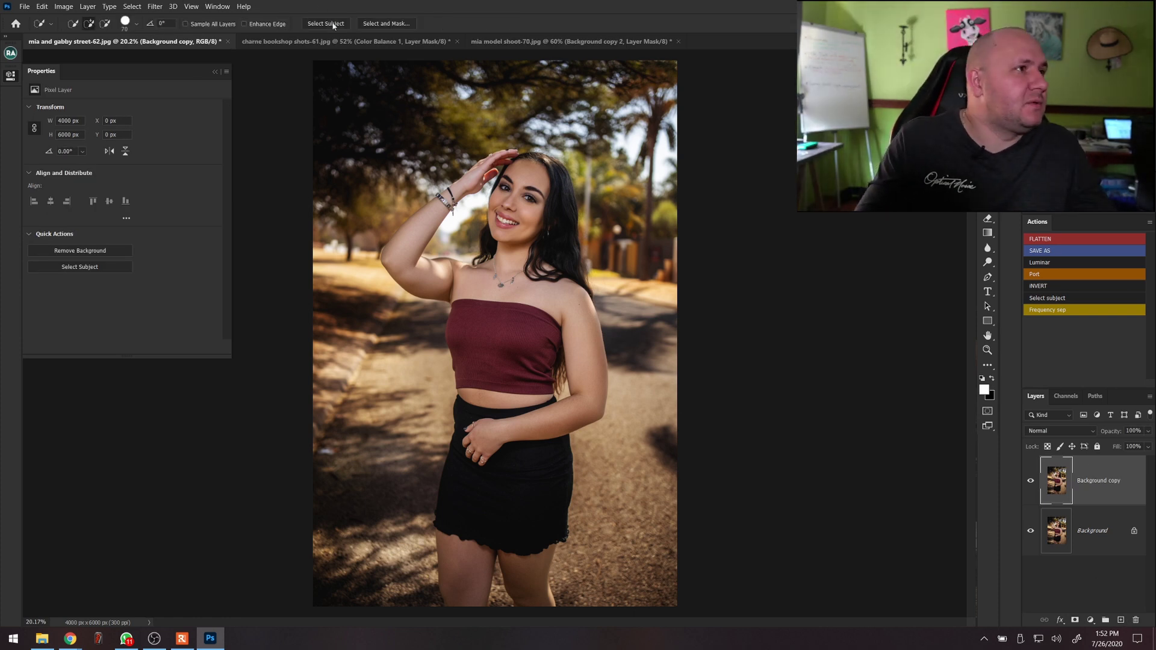
pyautogui.click(1098, 262)
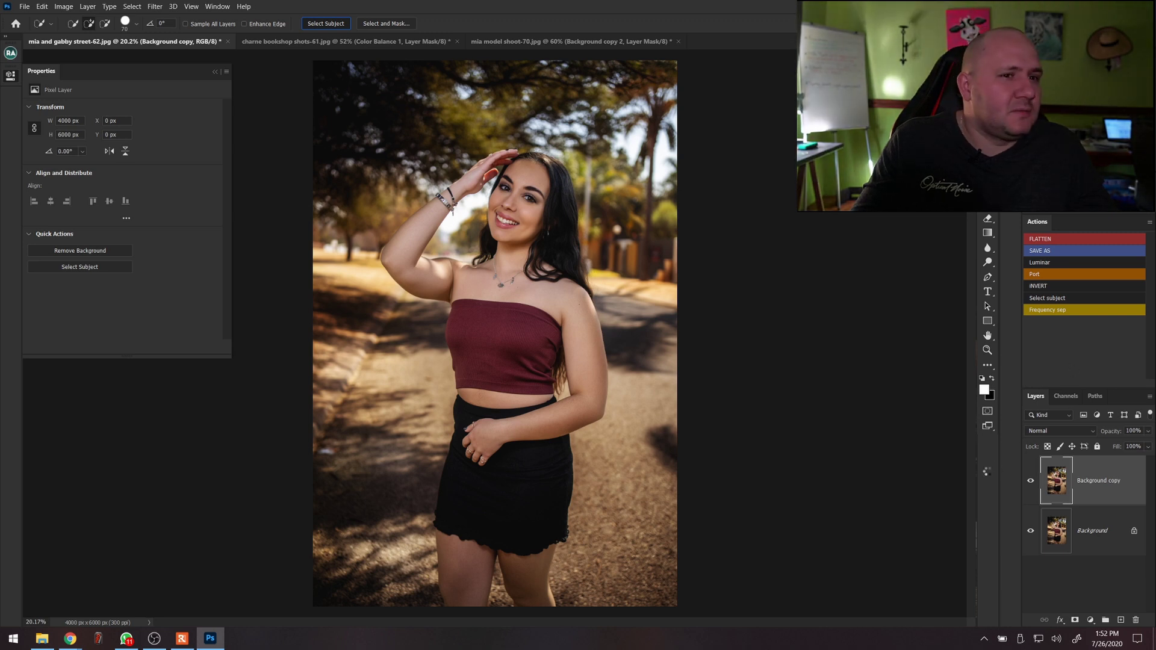
pyautogui.scroll(4, 569, 369)
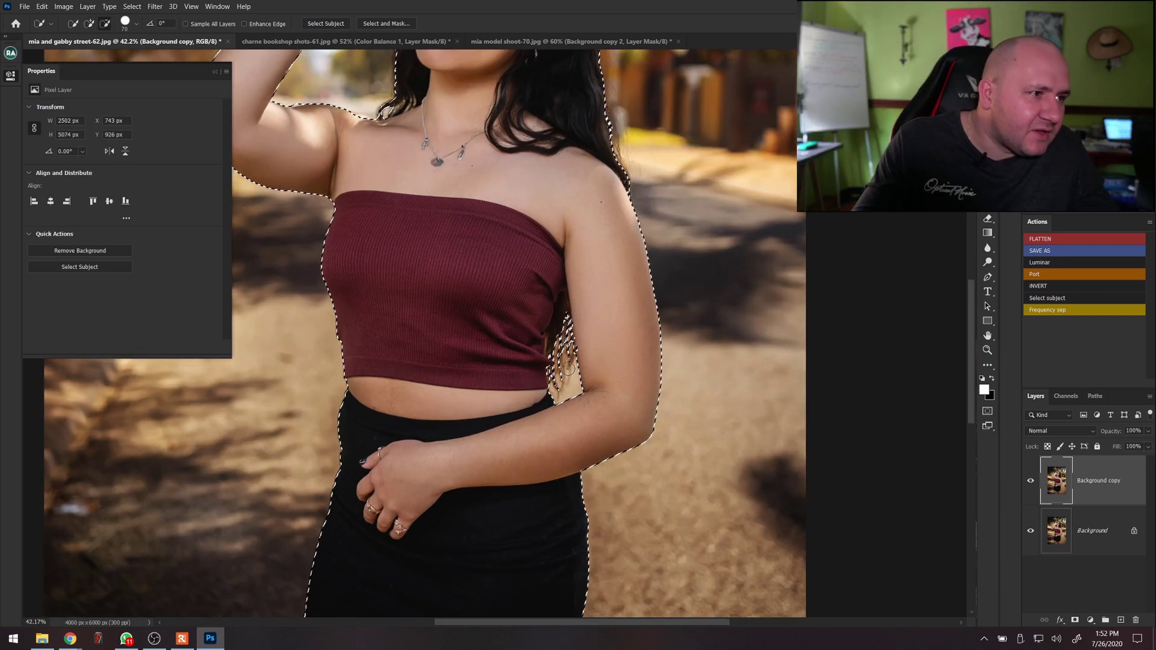
pyautogui.scroll(-5, 568, 368)
pyautogui.scroll(1, 557, 377)
pyautogui.rightClick(555, 379)
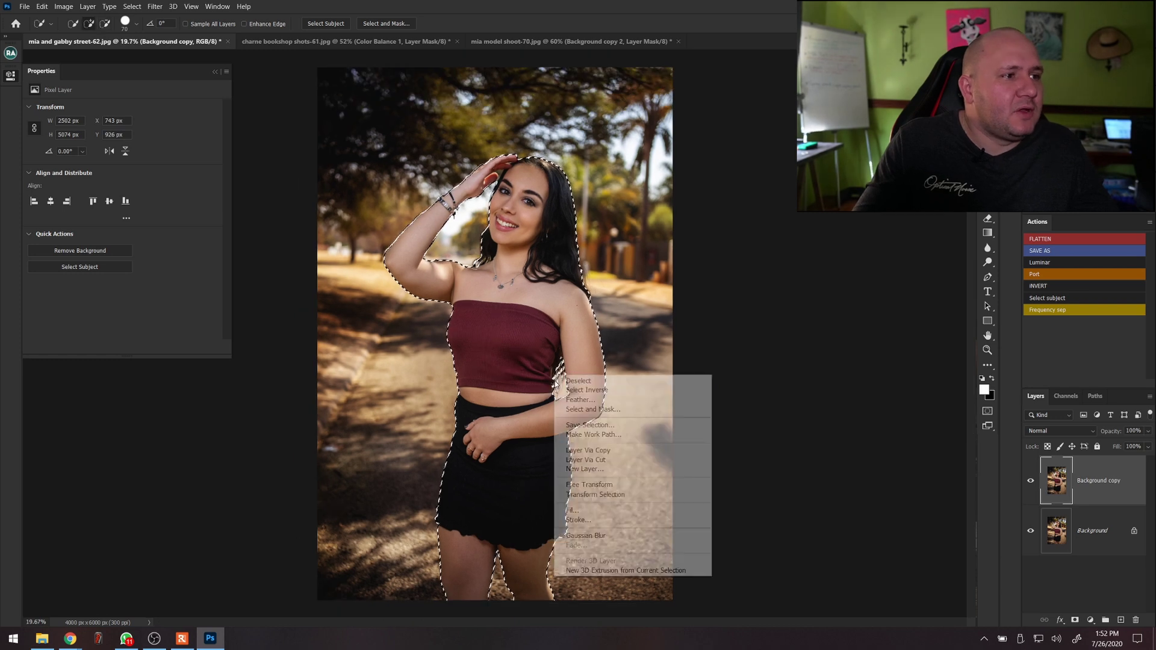
pyautogui.click(581, 451)
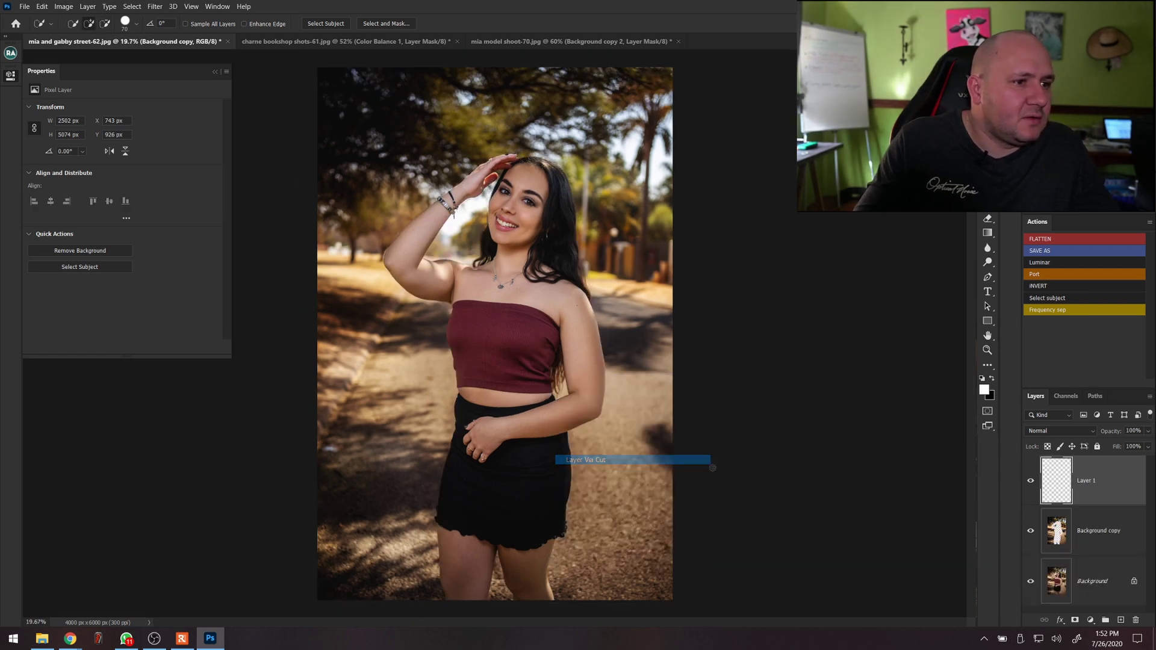
# Gaussian-blur Background copy and add an inverted black mask hiding the blur.
pyautogui.click(1097, 538)
pyautogui.click(155, 8)
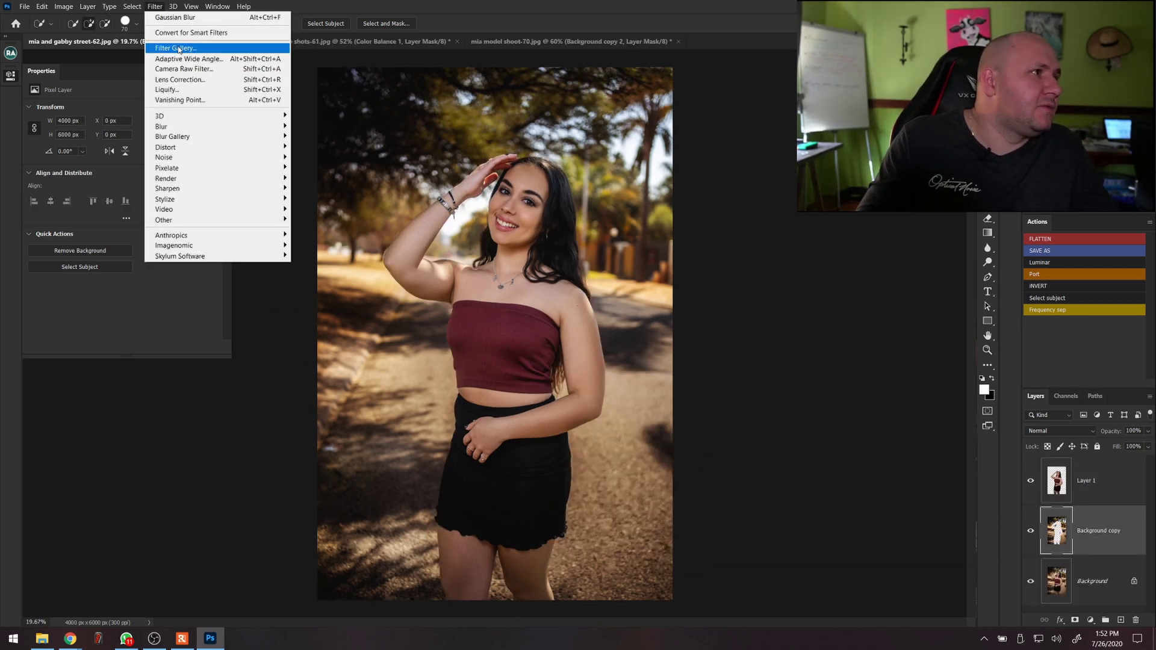
pyautogui.moveTo(241, 127)
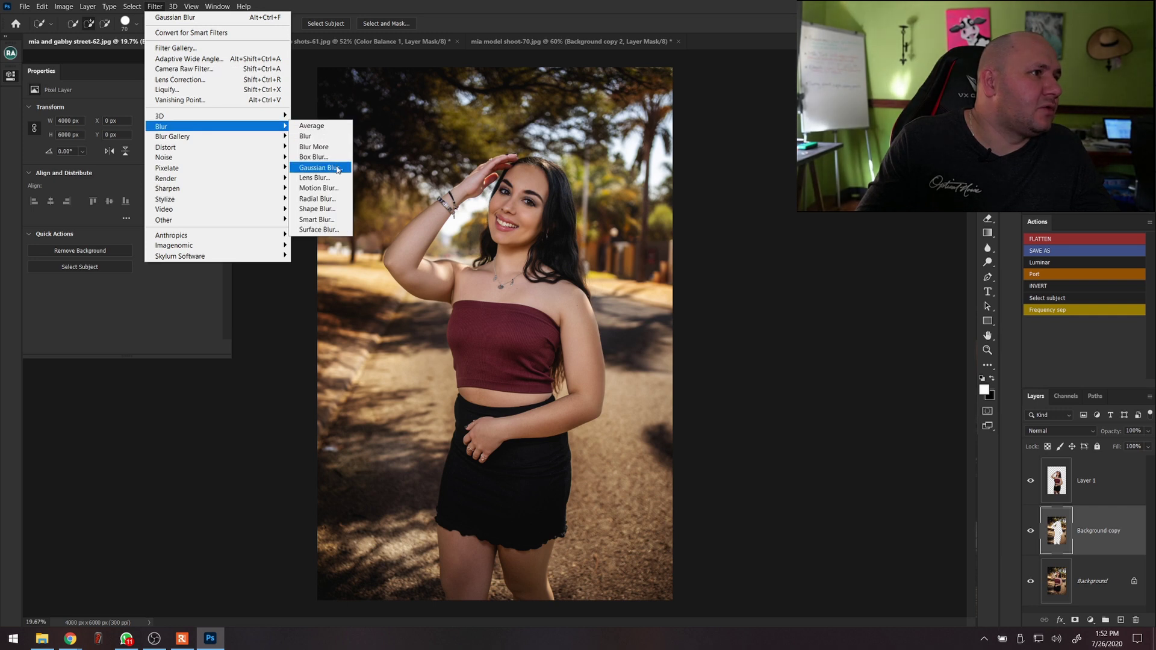
pyautogui.click(319, 168)
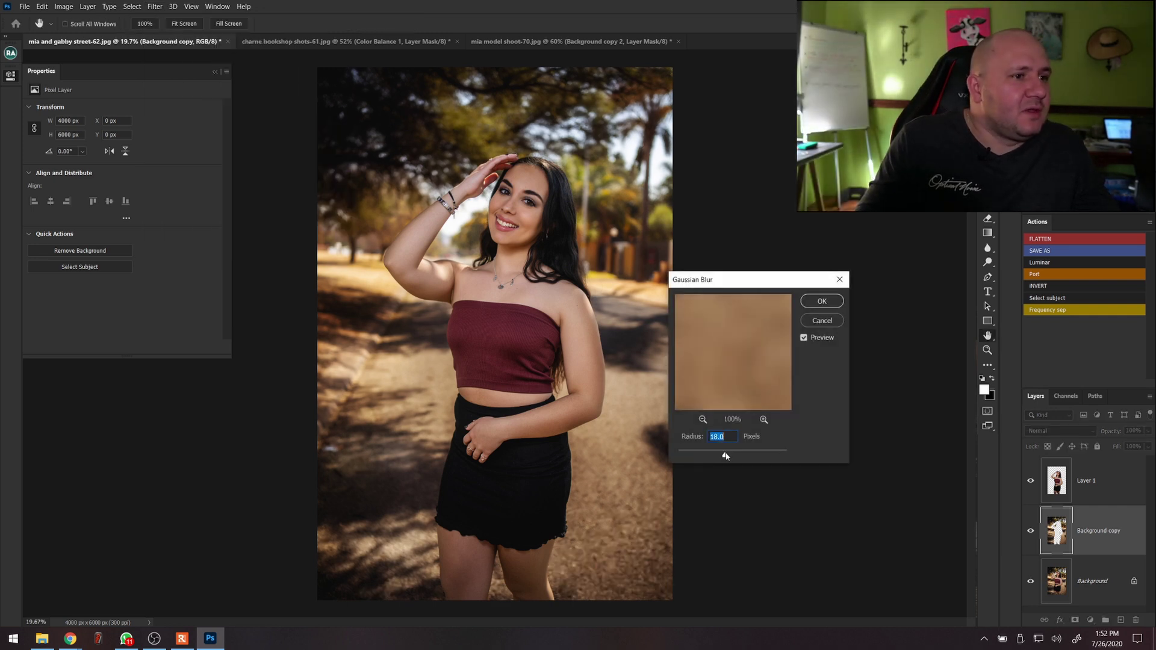
pyautogui.moveTo(726, 456); pyautogui.dragTo(728, 456)
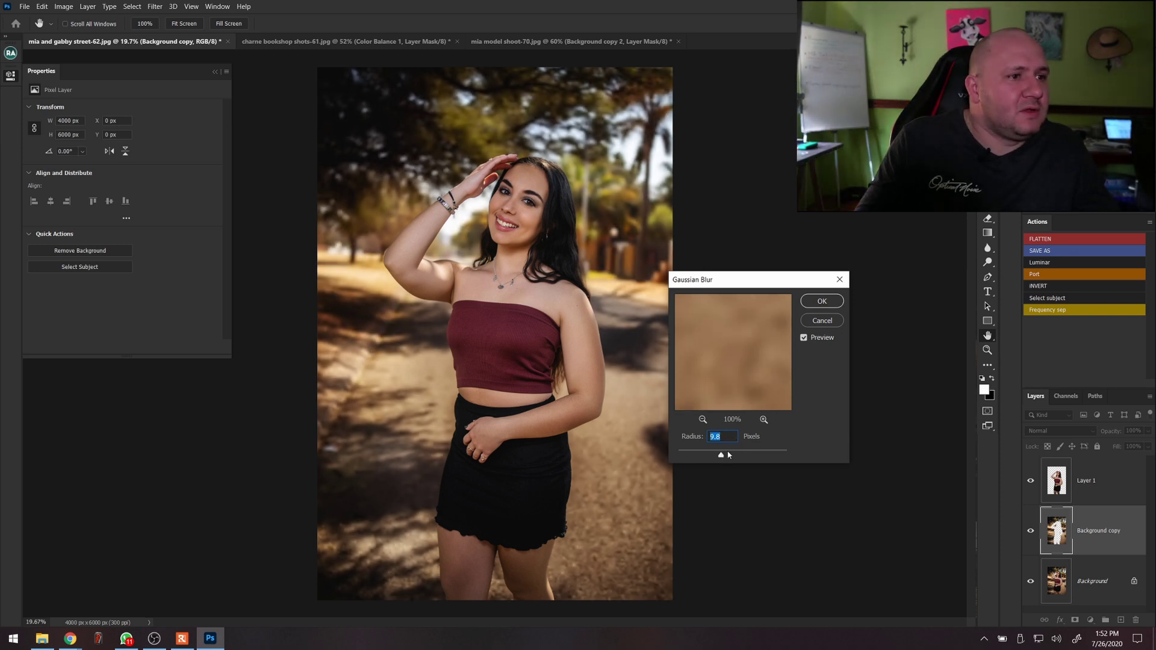
pyautogui.click(822, 301)
pyautogui.press('w')
pyautogui.click(1075, 620)
pyautogui.hotkey('ctrl', 'i')
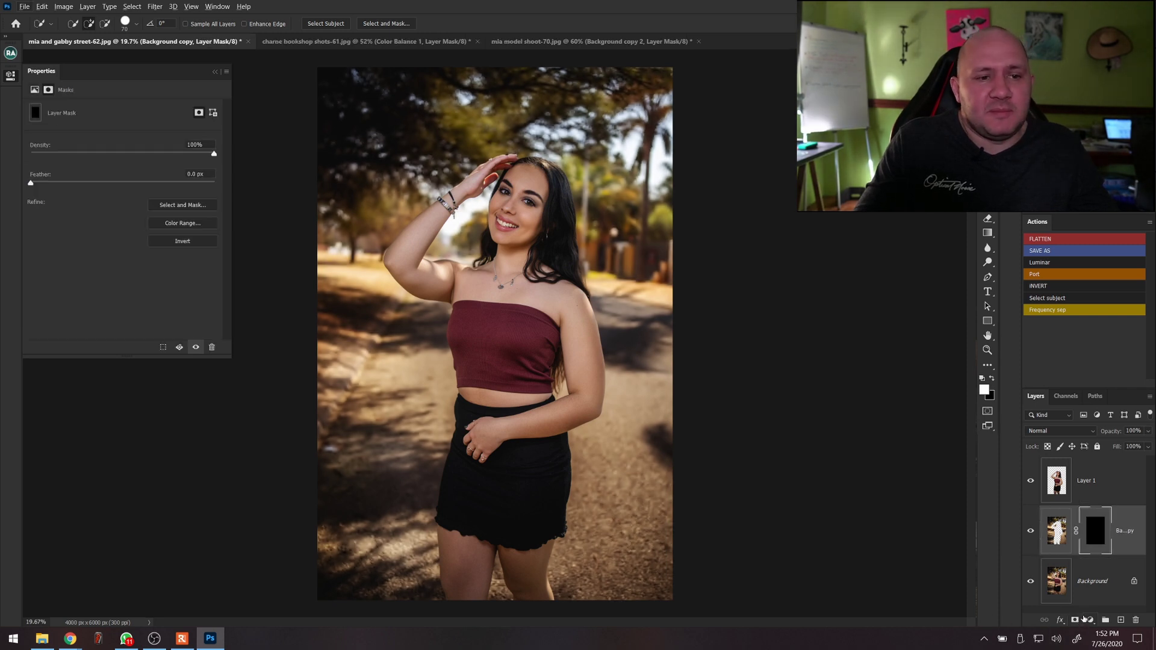
# Paint the mask with 700–1000 brushes to reveal blur above the head and along the left road.
pyautogui.press('b')
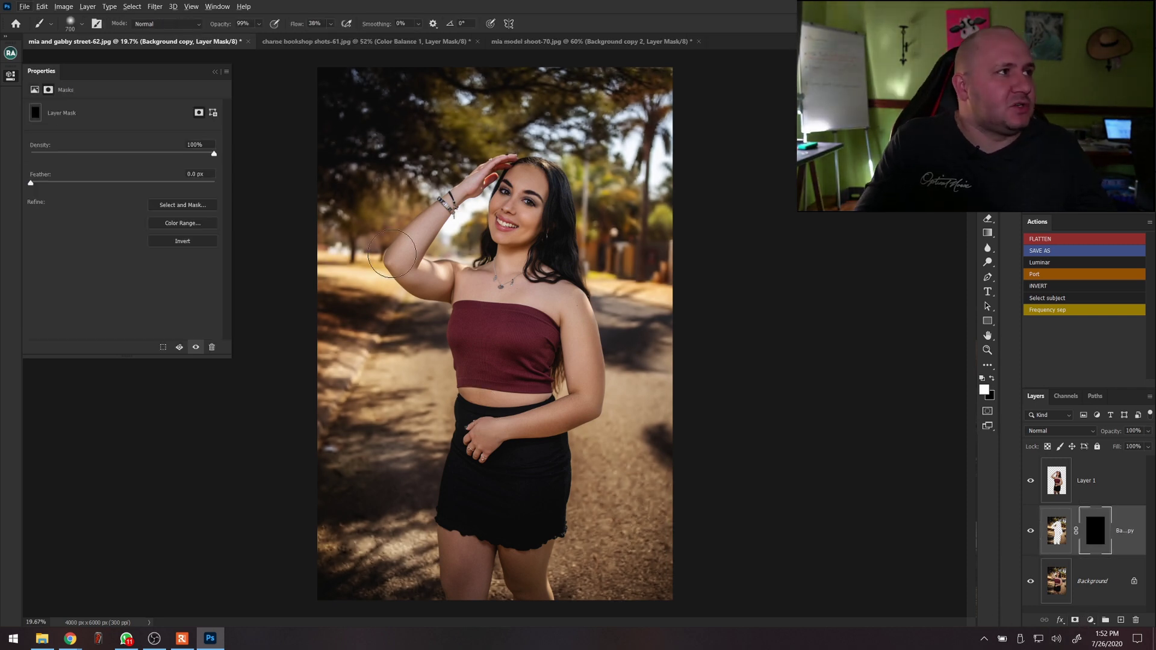
pyautogui.press(']')
pyautogui.press(']')
pyautogui.press(']')
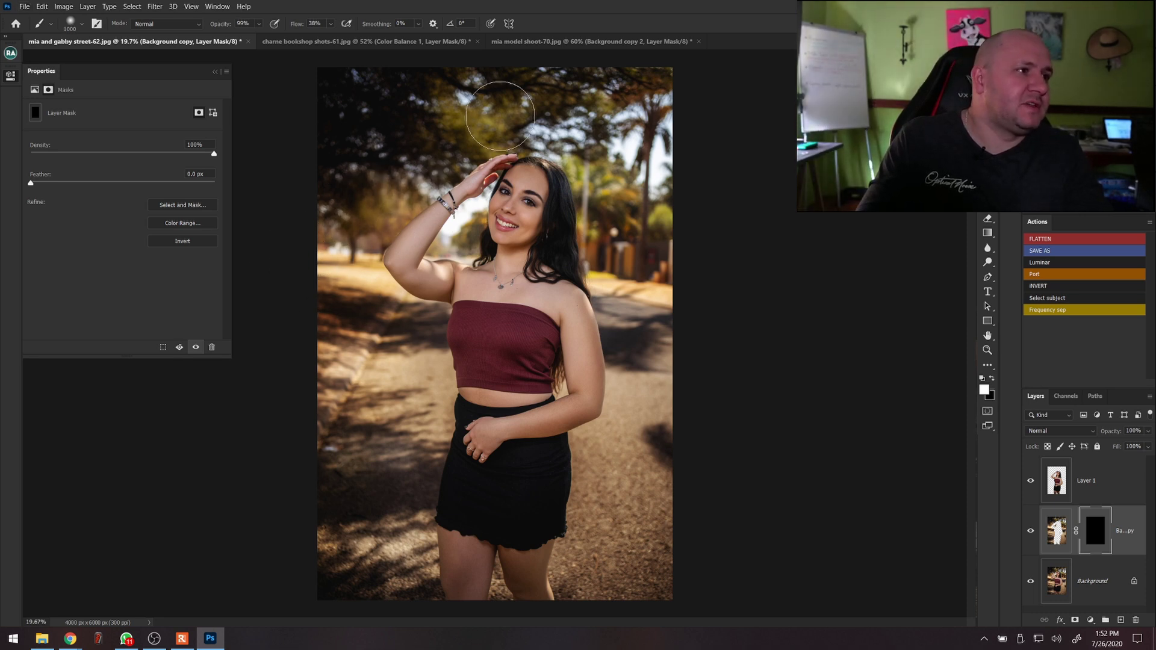
pyautogui.moveTo(398, 95)
pyautogui.mouseDown()
pyautogui.moveTo(387, 179)
pyautogui.moveTo(549, 97)
pyautogui.moveTo(592, 184)
pyautogui.moveTo(628, 210)
pyautogui.moveTo(669, 133)
pyautogui.moveTo(592, 253)
pyautogui.mouseUp()
pyautogui.press('[')
pyautogui.press('[')
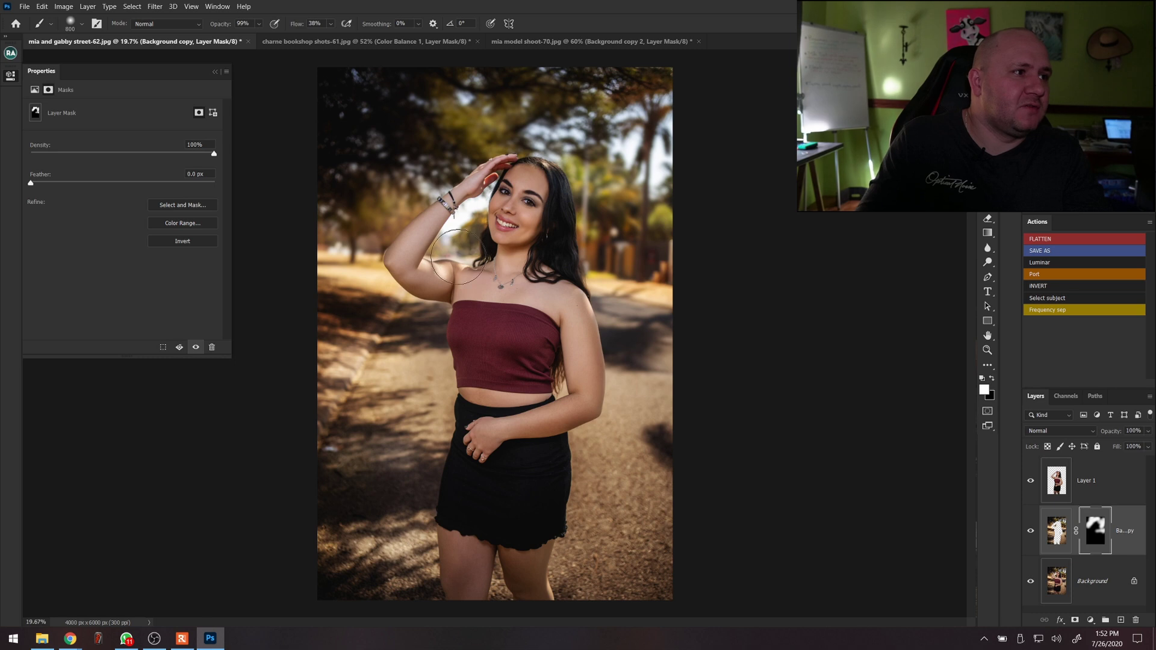
pyautogui.press('[')
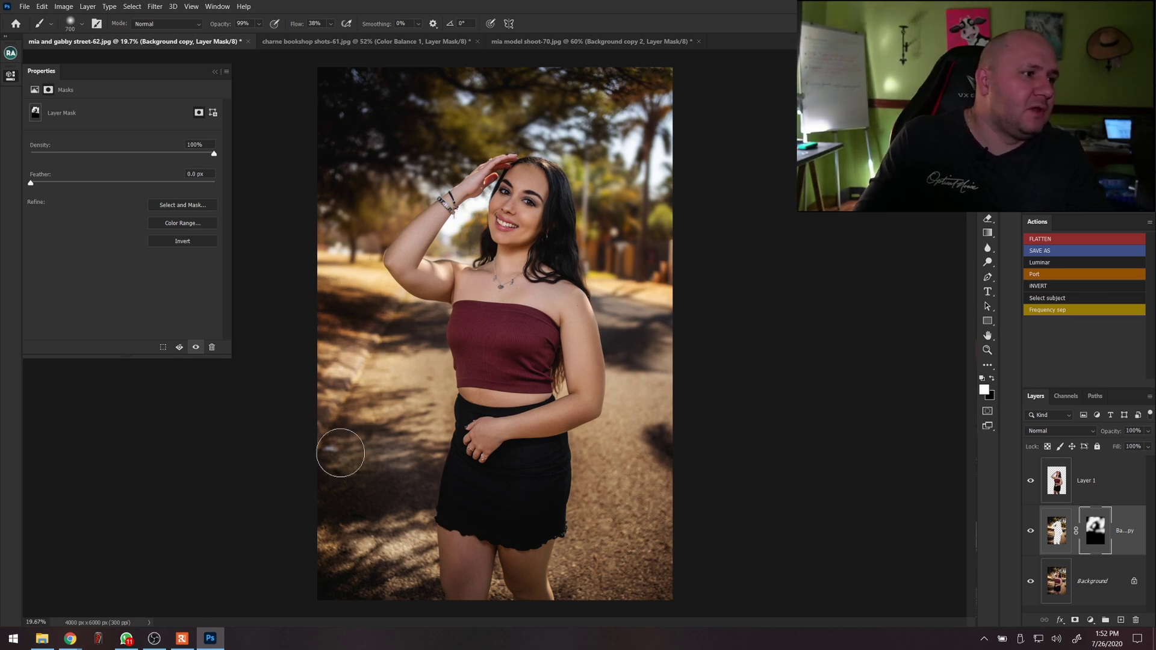
pyautogui.moveTo(434, 383); pyautogui.dragTo(433, 485)
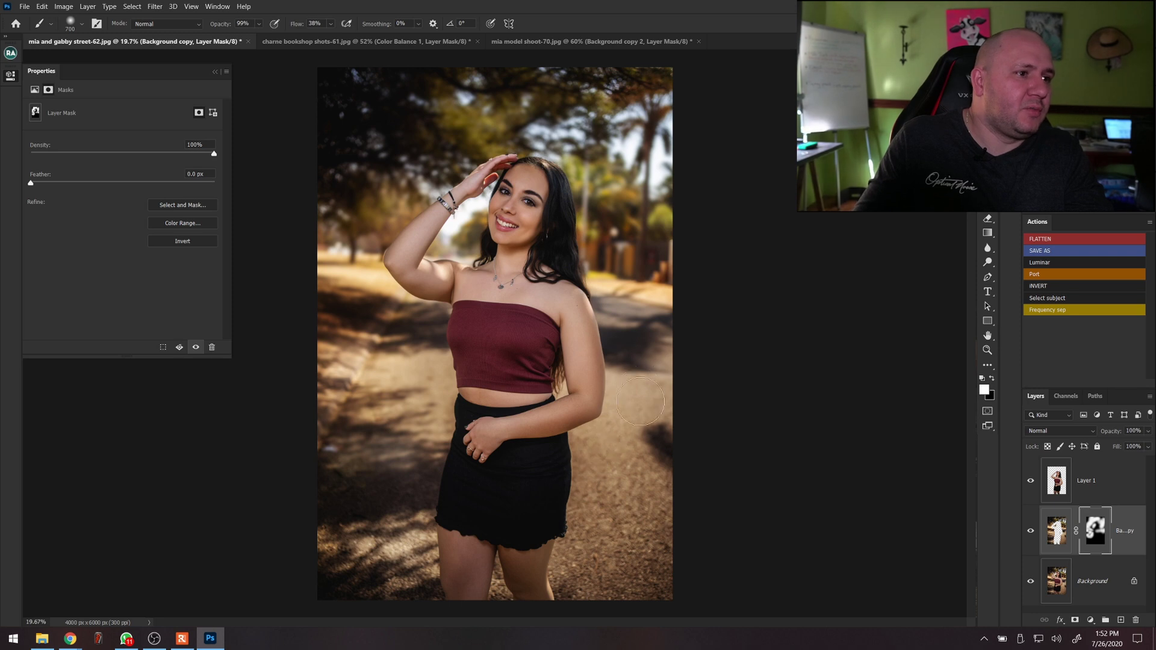
pyautogui.click(1031, 531)
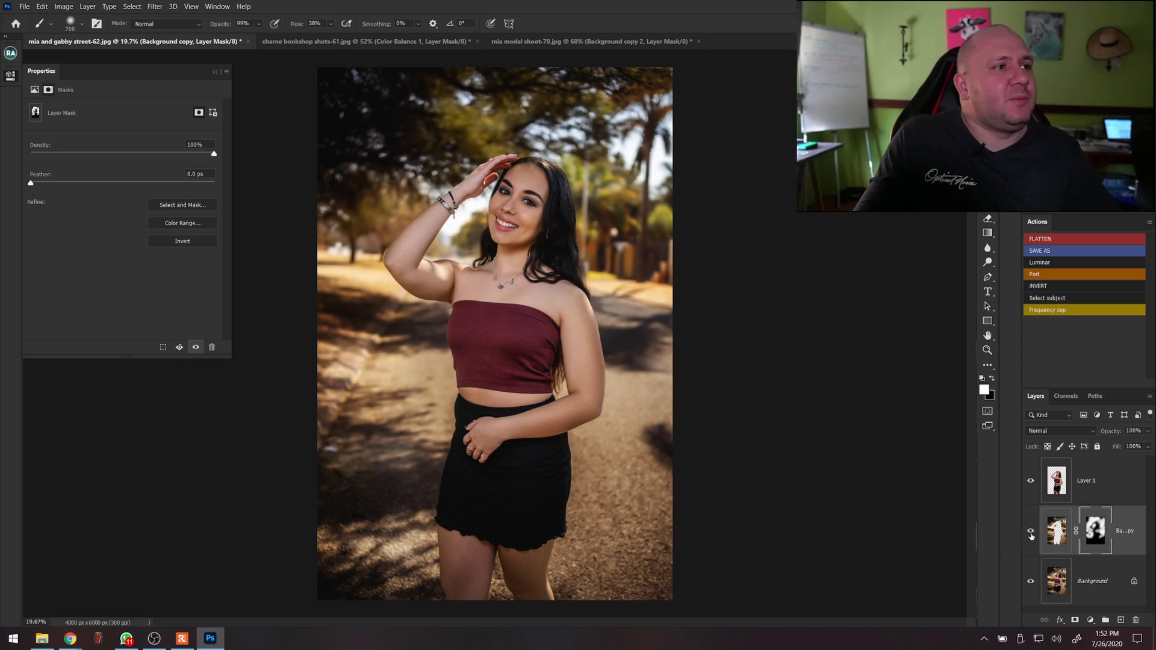
pyautogui.click(1031, 531)
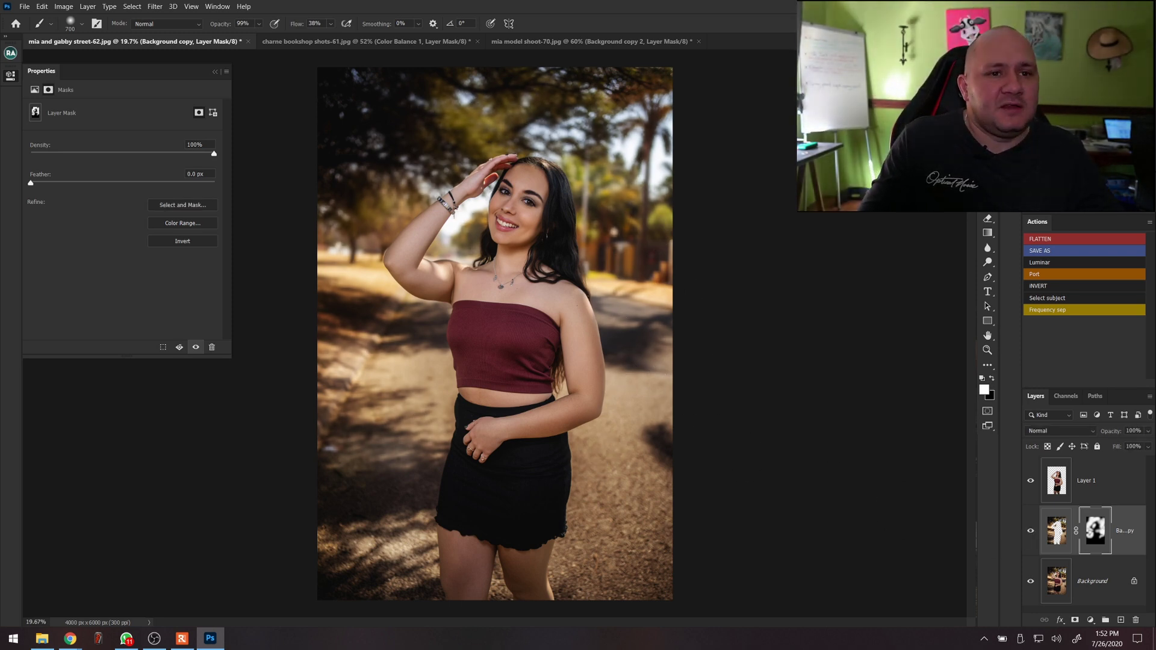
# Add a Color Balance layer with midtones Cyan-Red +18 and Yellow-Blue −28.
pyautogui.hotkey('ctrl', 'b')
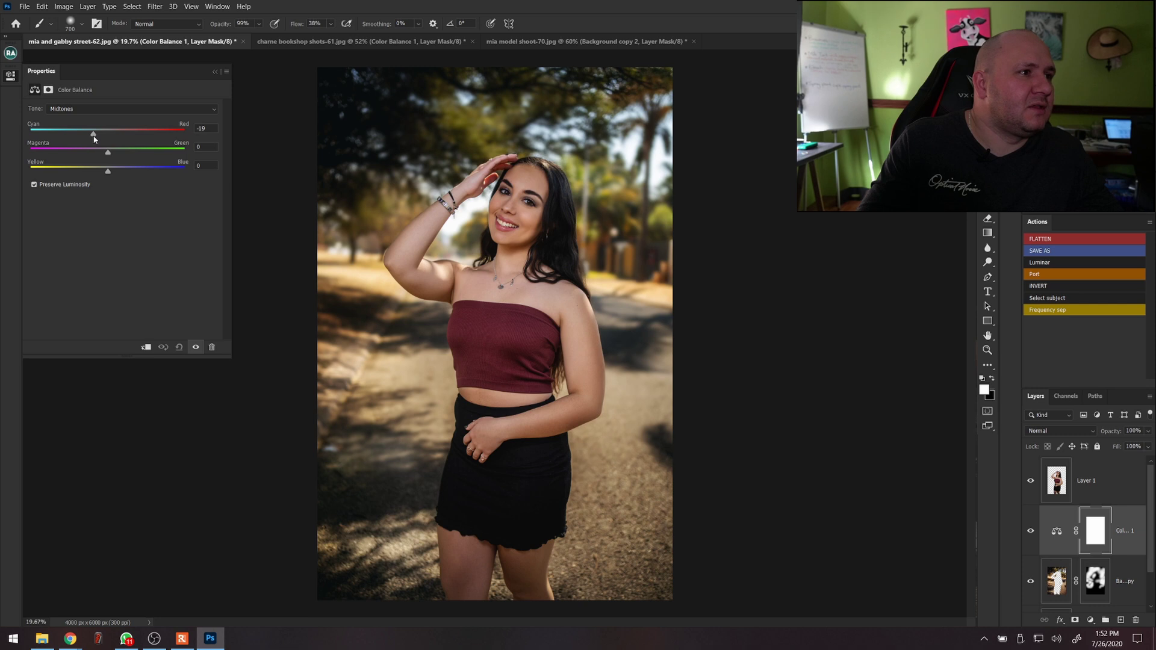
pyautogui.moveTo(110, 138); pyautogui.dragTo(88, 169)
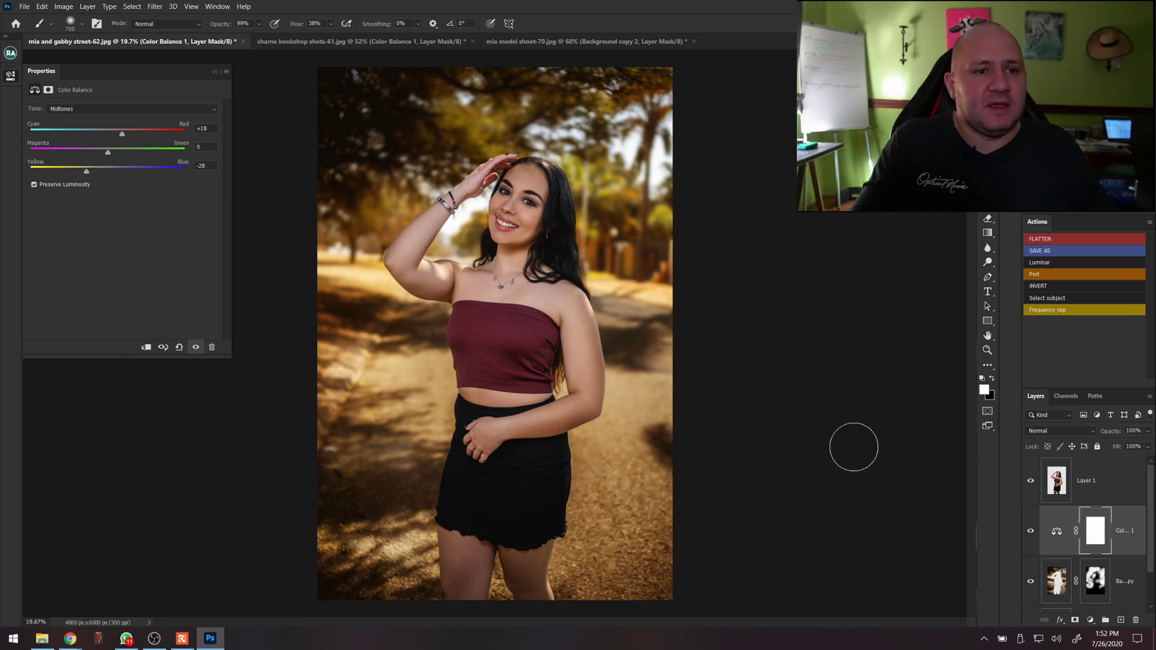
pyautogui.click(1108, 488)
pyautogui.click(1108, 524)
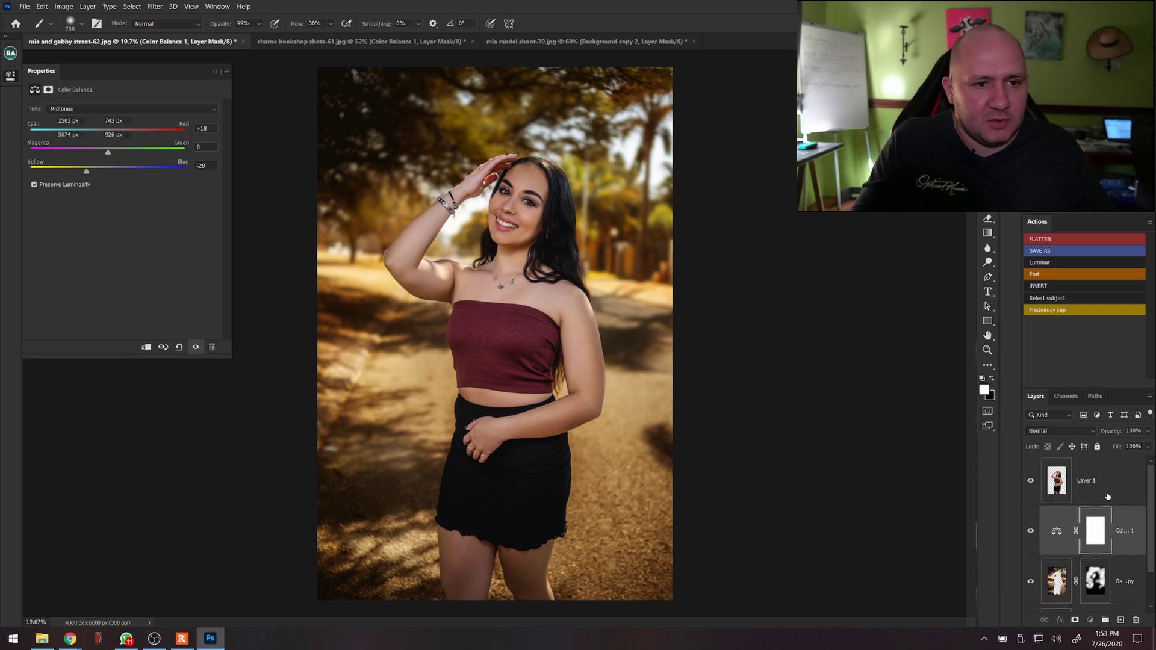
# Select Layer 1 and flatten the image into a single Background layer.
pyautogui.click(1107, 491)
pyautogui.scroll(-1, 1114, 524)
pyautogui.press('F2')
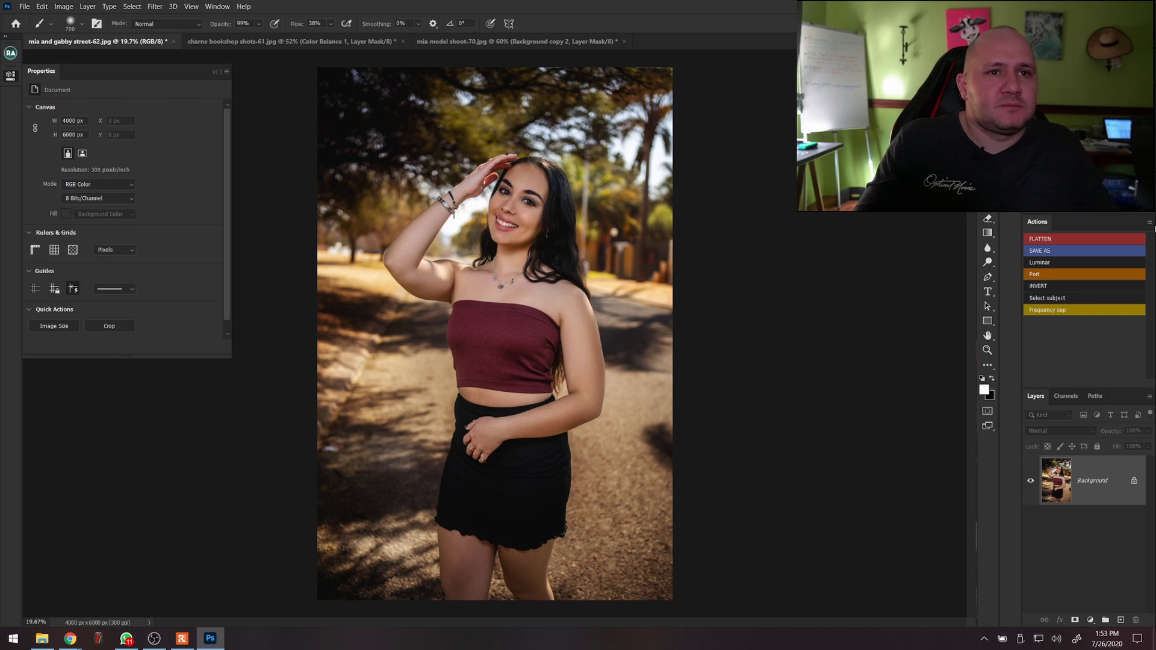
# Turn off Button Mode so actions show as an editable list, and shorten the Actions area.
pyautogui.click(1151, 223)
pyautogui.click(1055, 232)
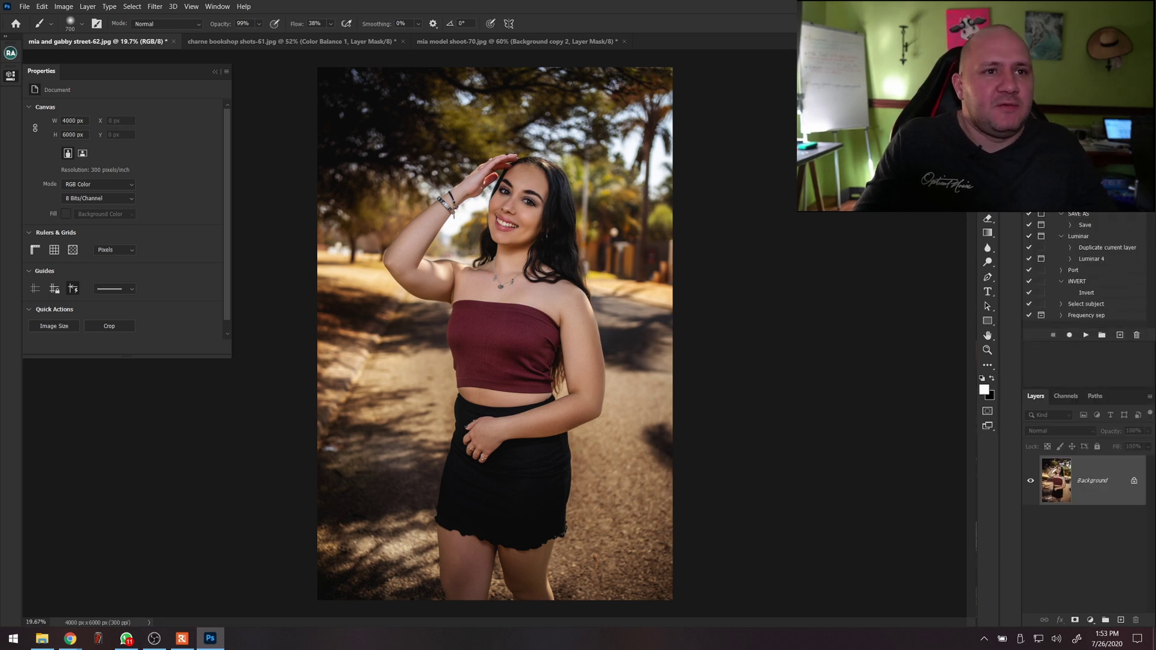
pyautogui.moveTo(1084, 387); pyautogui.dragTo(1084, 332)
# Redock the Actions panel above Layers via Window > Actions, enlarge it, and create a new action.
pyautogui.click(216, 6)
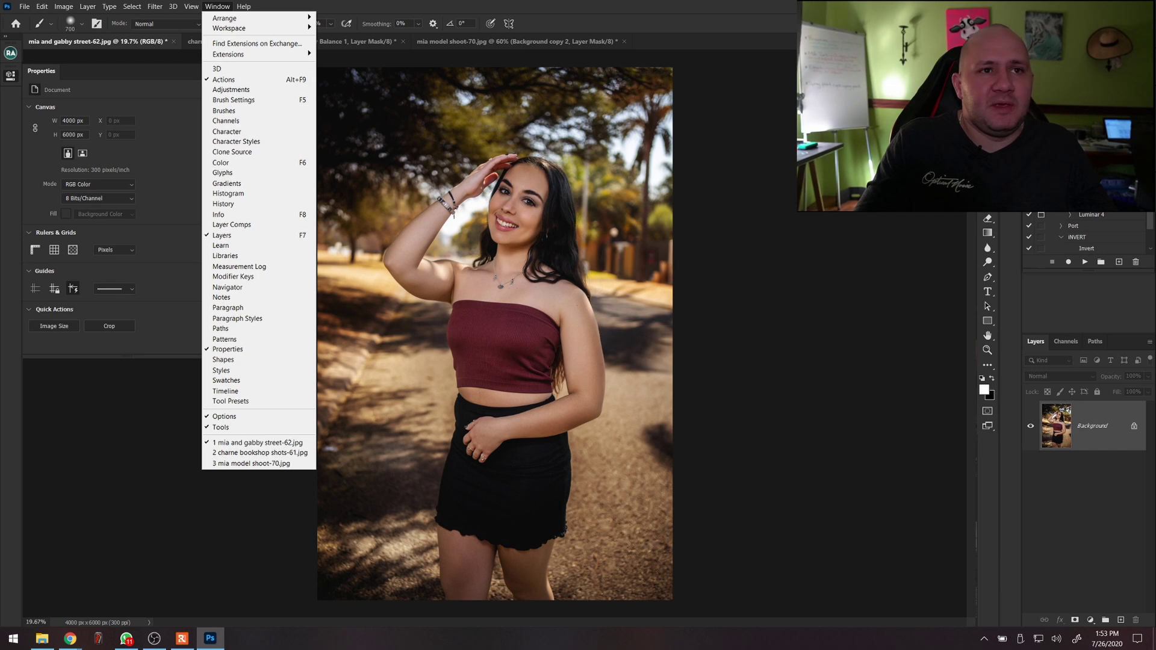
pyautogui.click(223, 79)
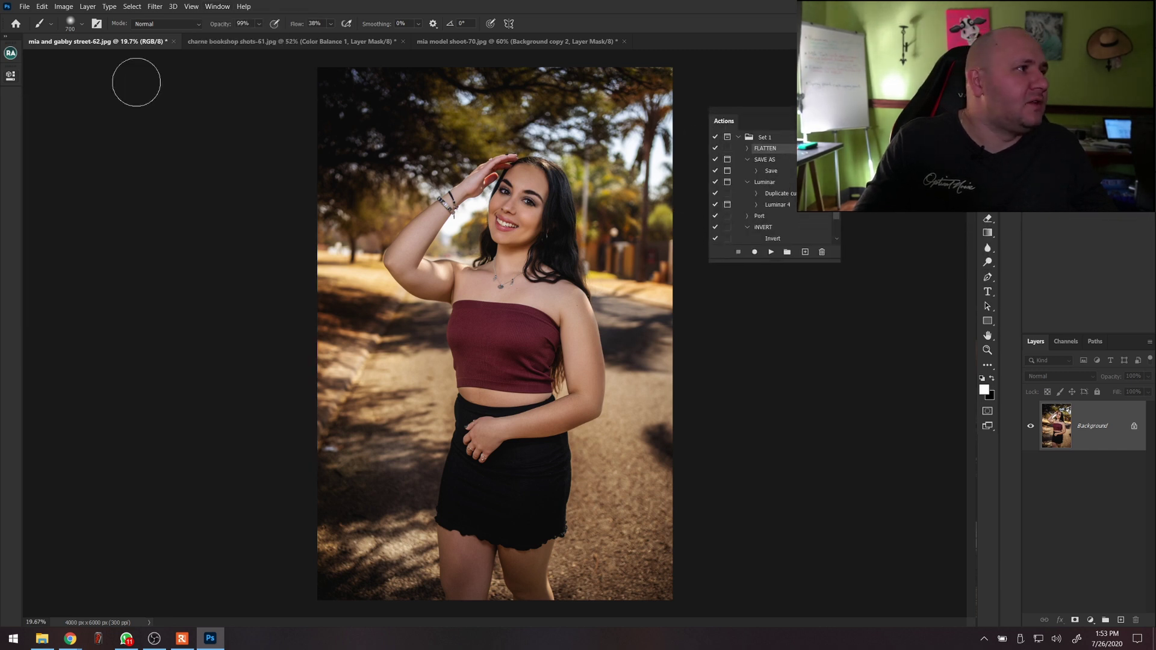
pyautogui.moveTo(724, 120); pyautogui.dragTo(1046, 327)
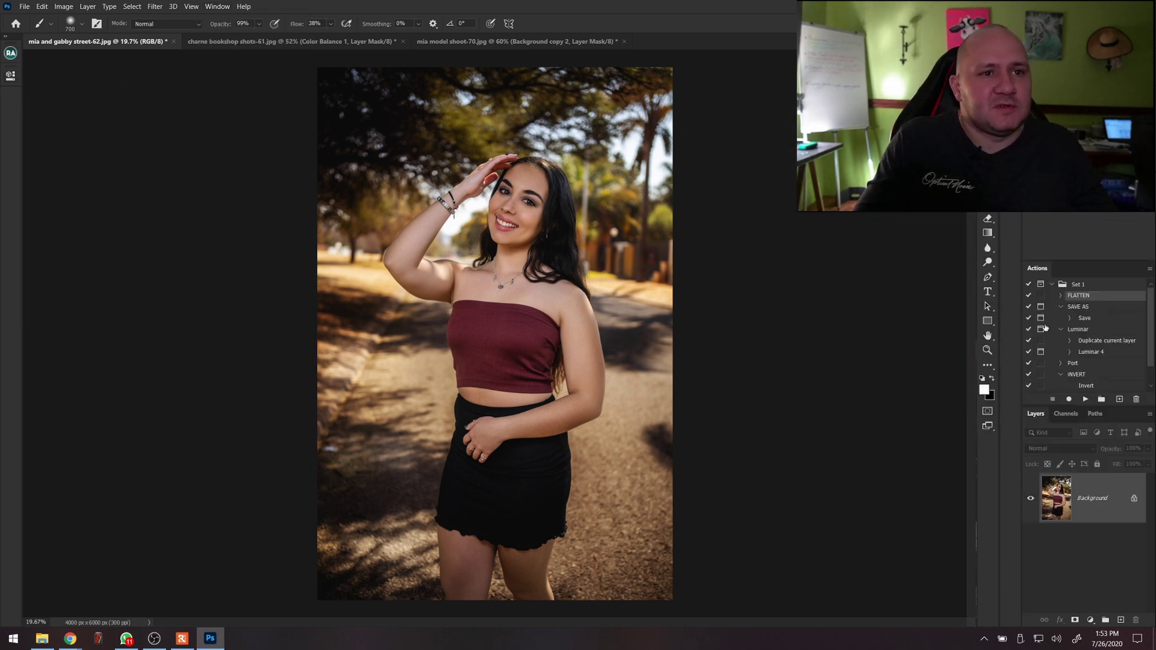
pyautogui.moveTo(1060, 262); pyautogui.dragTo(1060, 170)
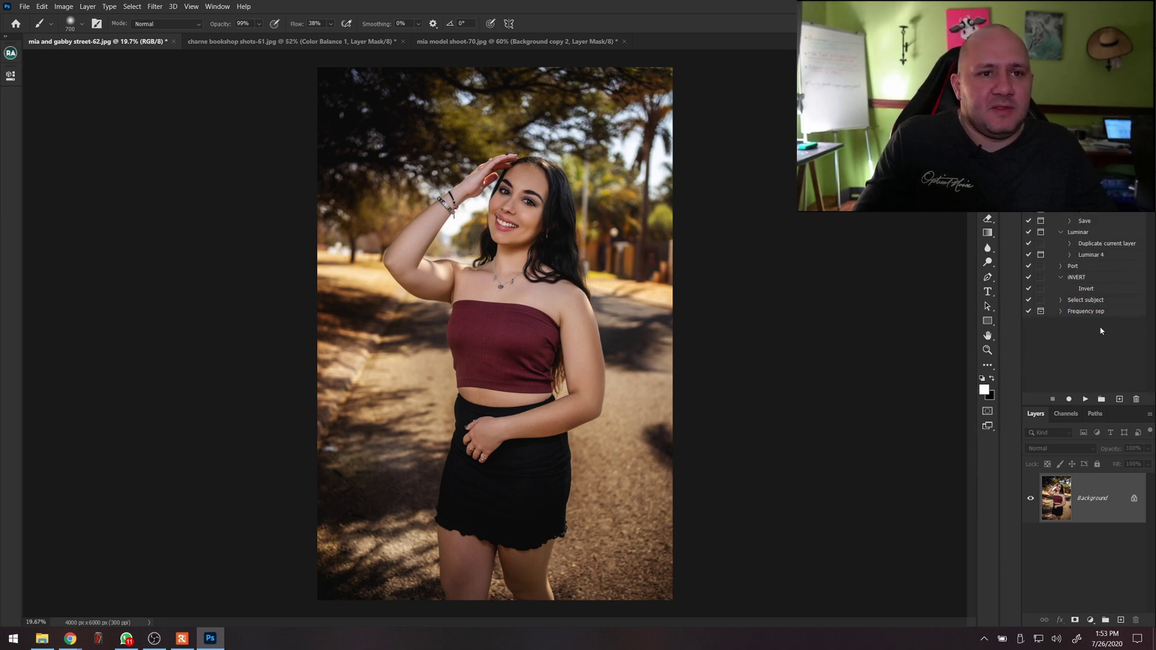
pyautogui.click(1120, 399)
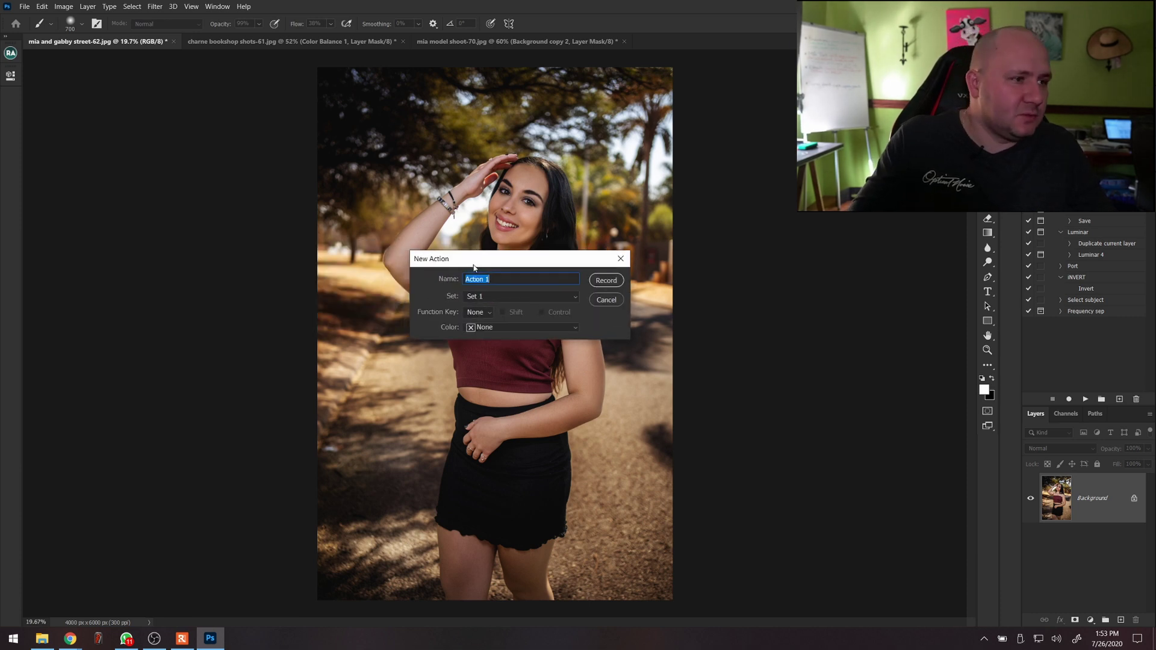
# Start recording the 'select subject' action and duplicate the Background layer.
pyautogui.write('select subject')
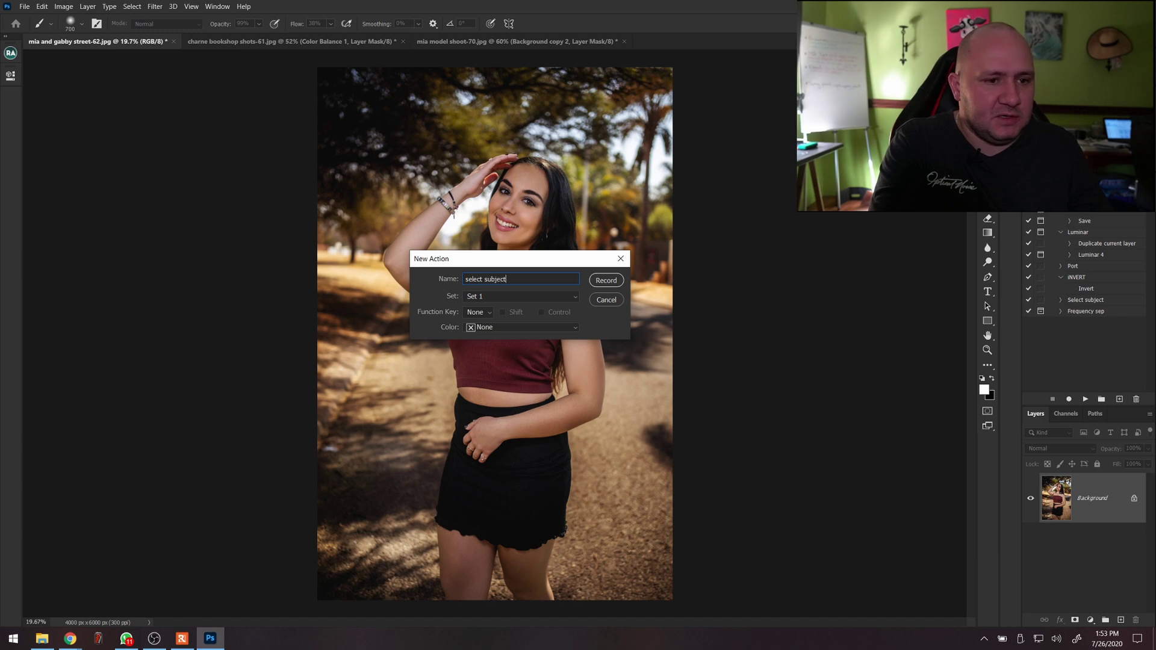
pyautogui.click(606, 280)
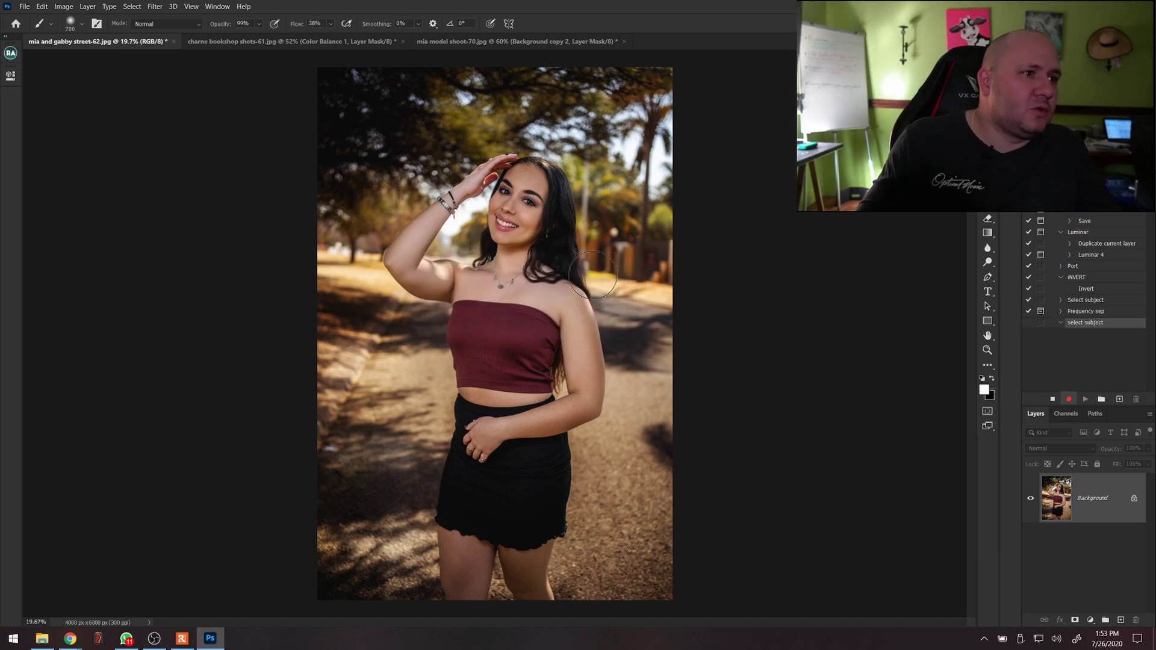
pyautogui.rightClick(1098, 500)
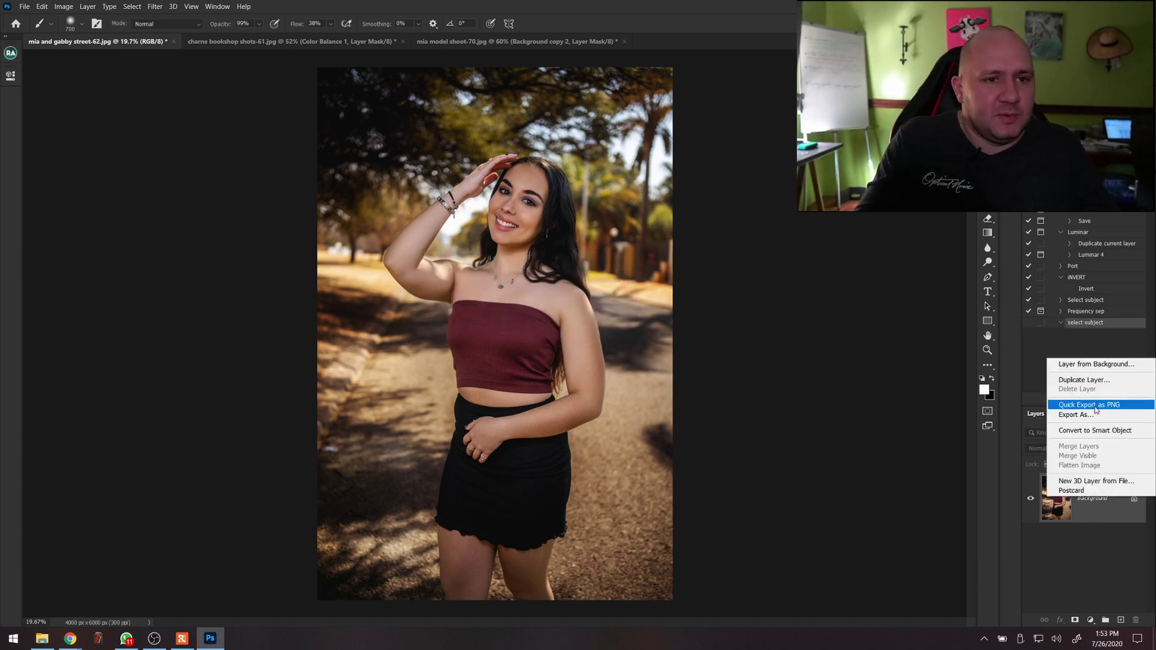
pyautogui.click(1078, 380)
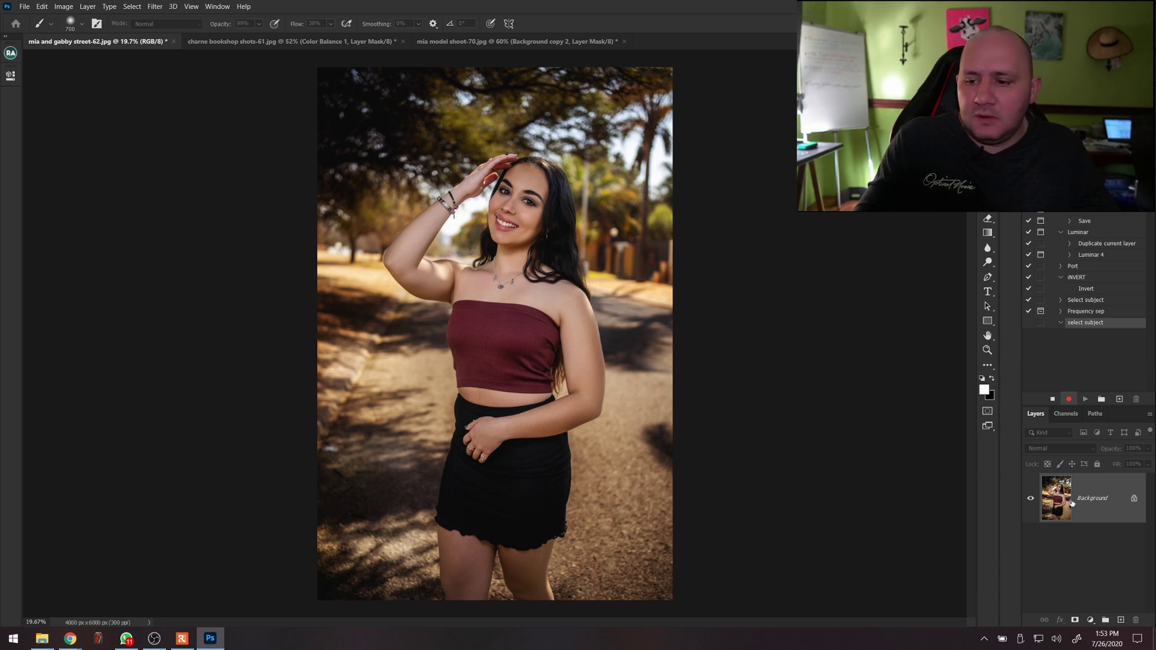
pyautogui.press('Return')
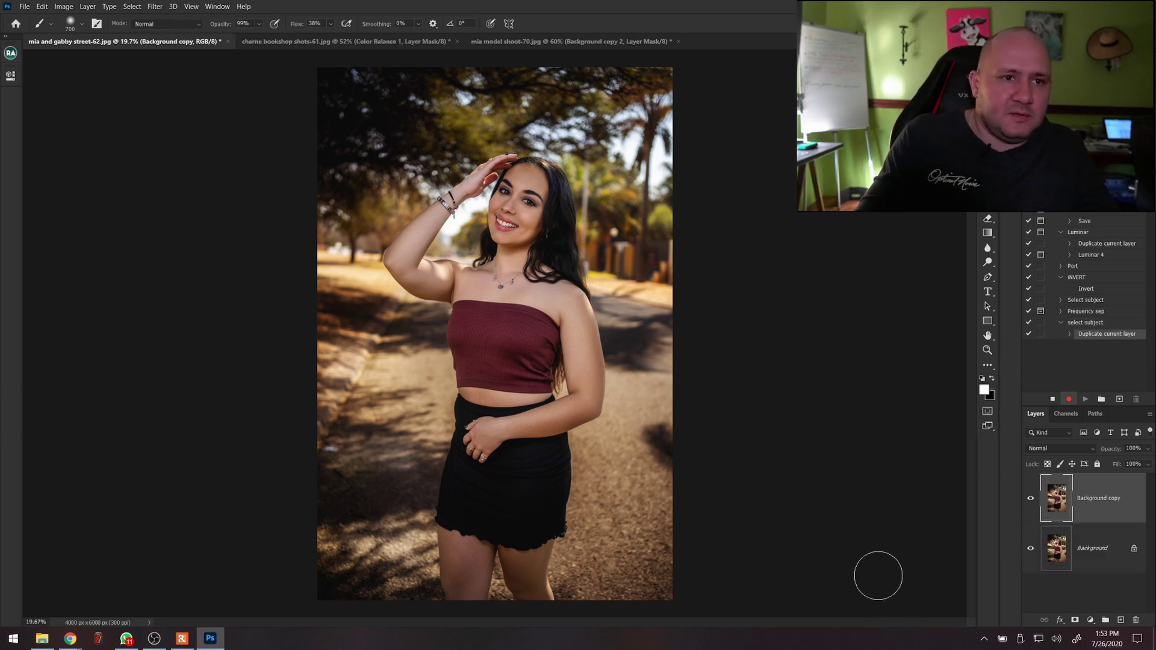
# Select the woman with Quick Selection's Select Subject and cut her to her own layer.
pyautogui.press('w')
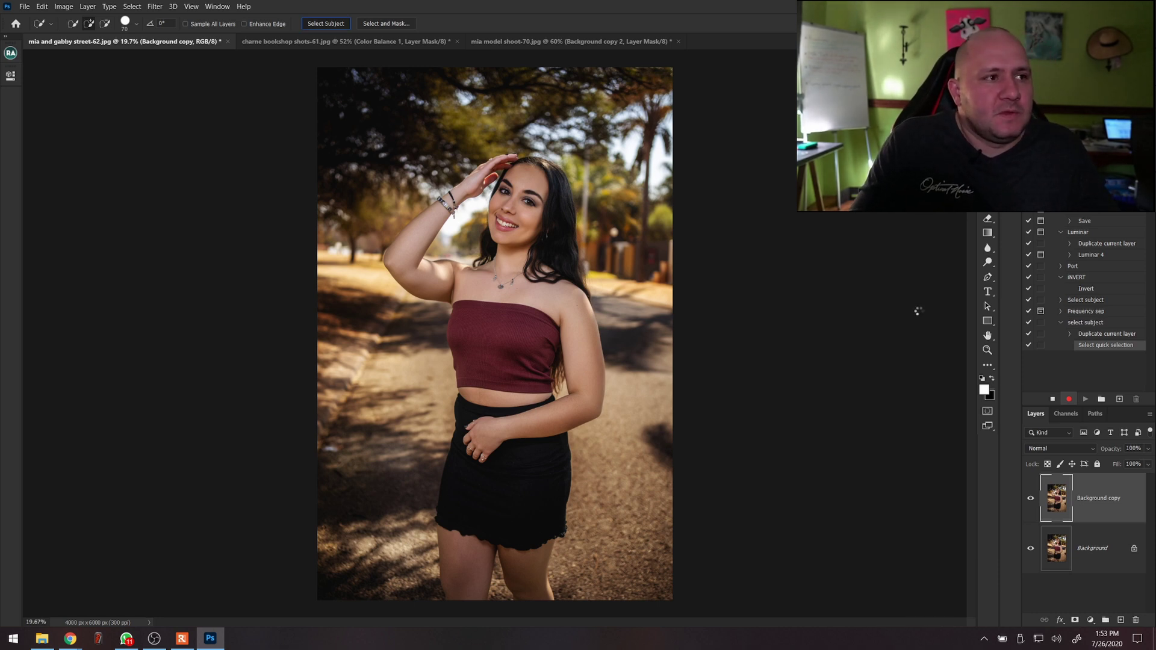
pyautogui.rightClick(463, 308)
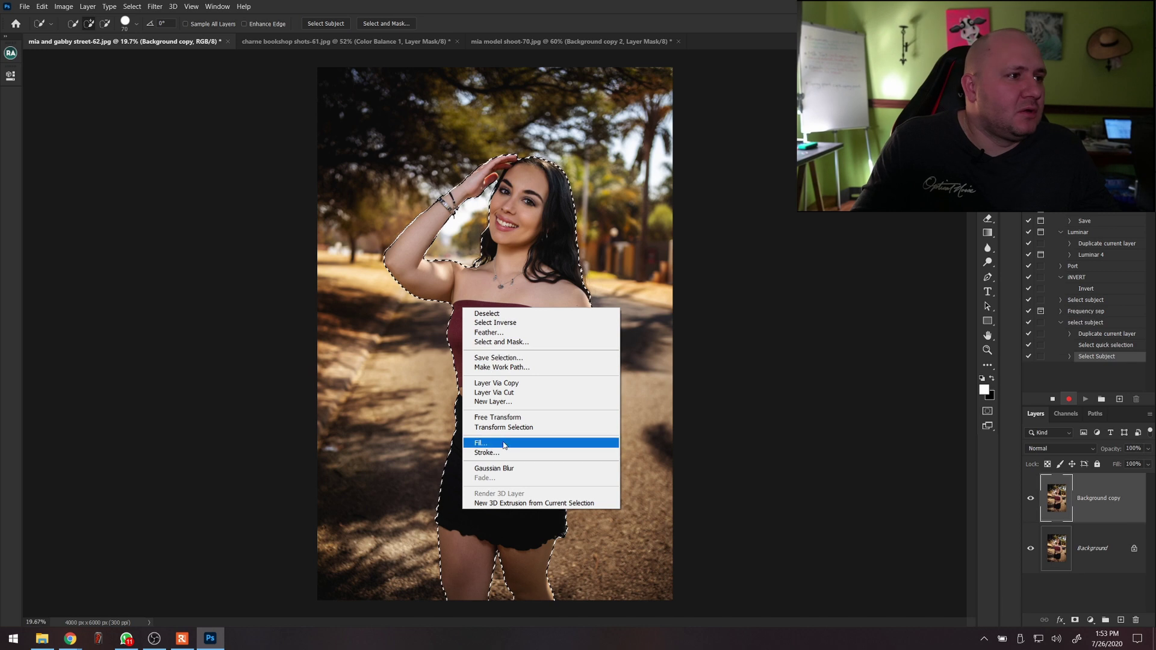
pyautogui.click(509, 394)
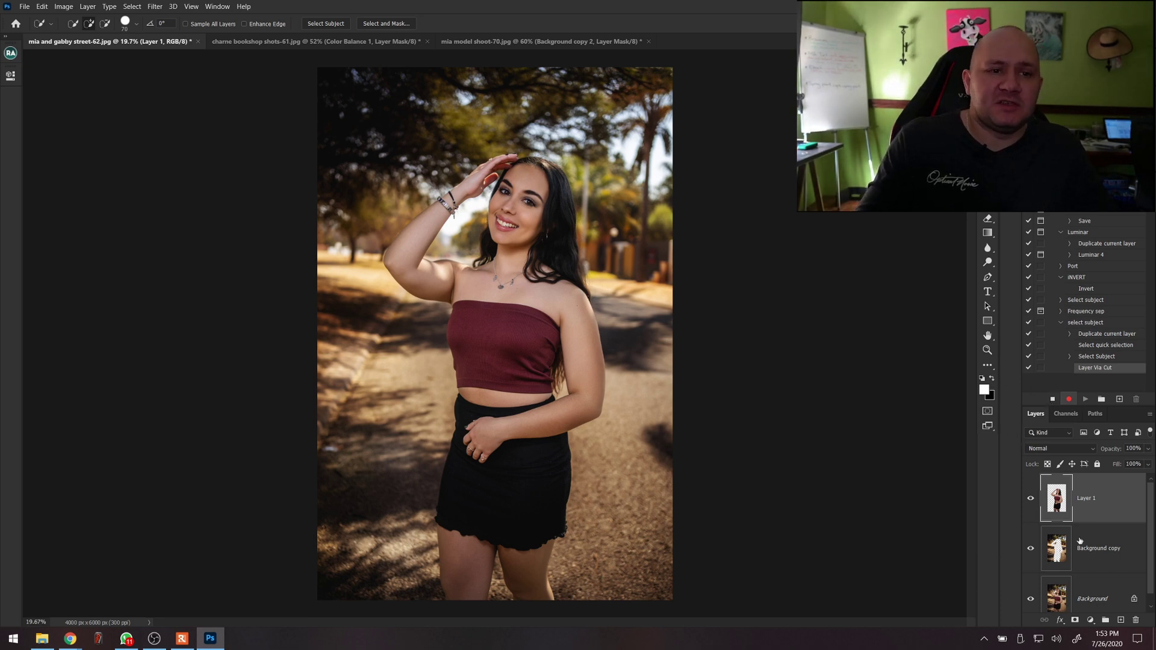
# Gaussian-blur the Background copy, add a layer mask, invert it twice, and stop recording.
pyautogui.click(1087, 560)
pyautogui.click(154, 7)
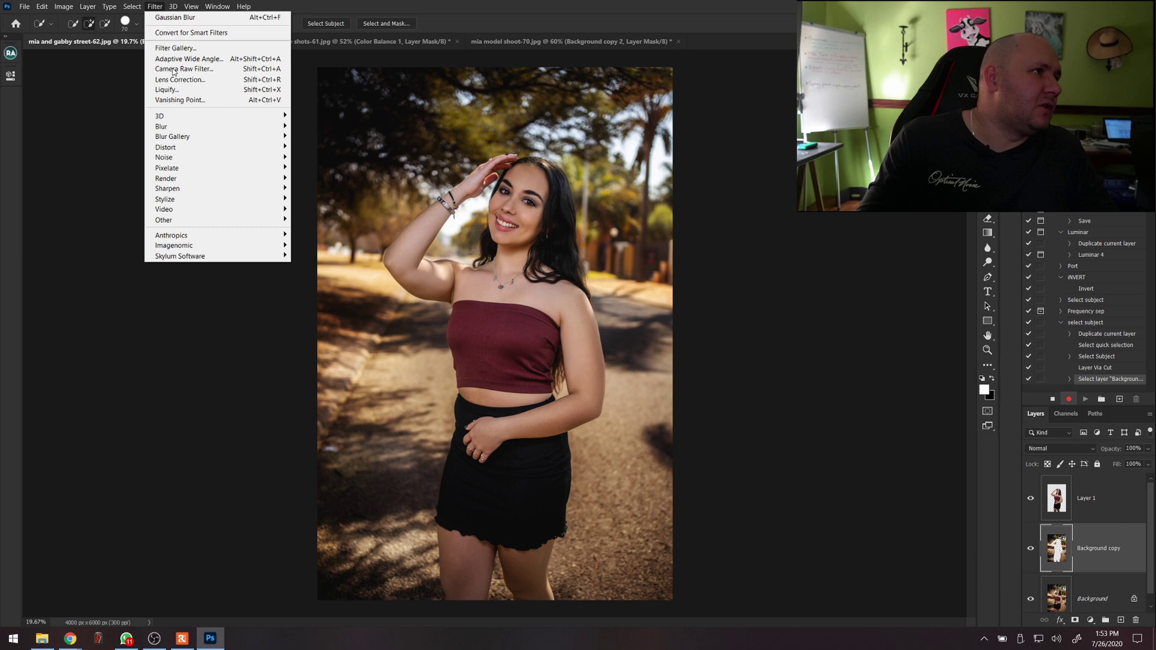
pyautogui.click(180, 17)
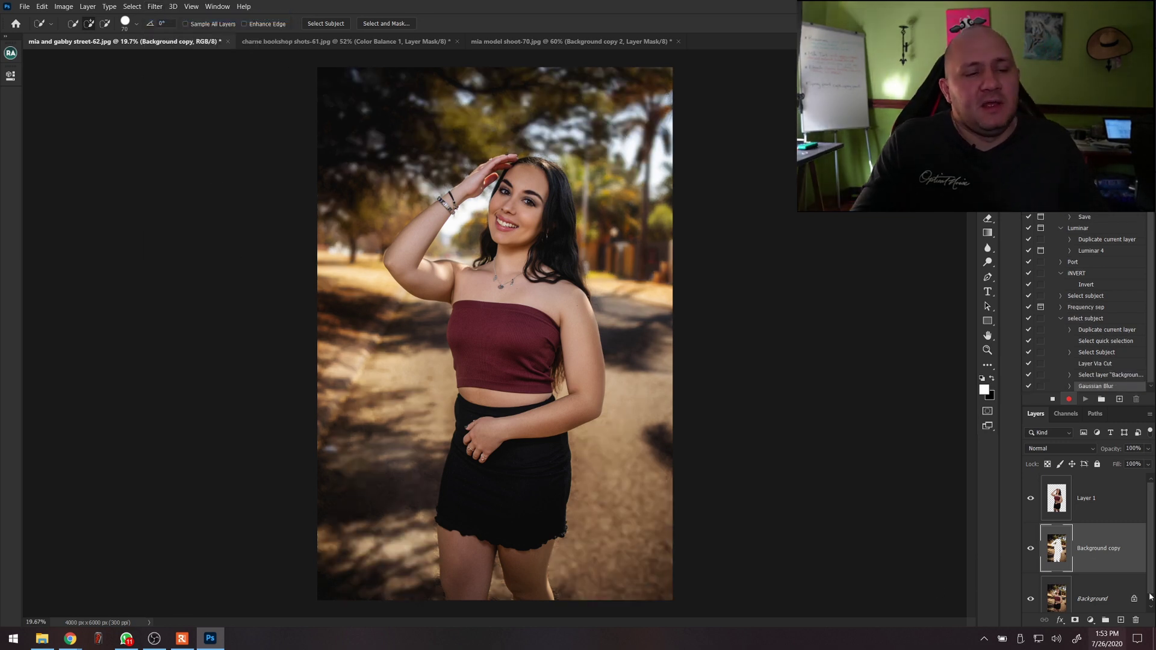
pyautogui.scroll(-1, 1075, 573)
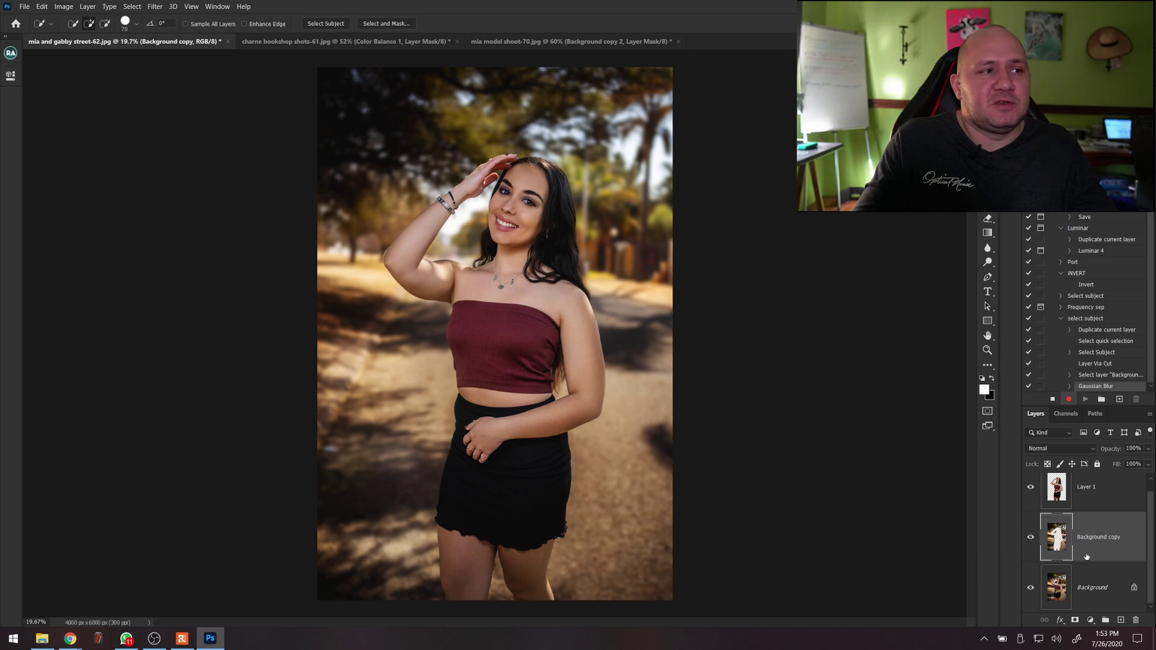
pyautogui.click(1075, 620)
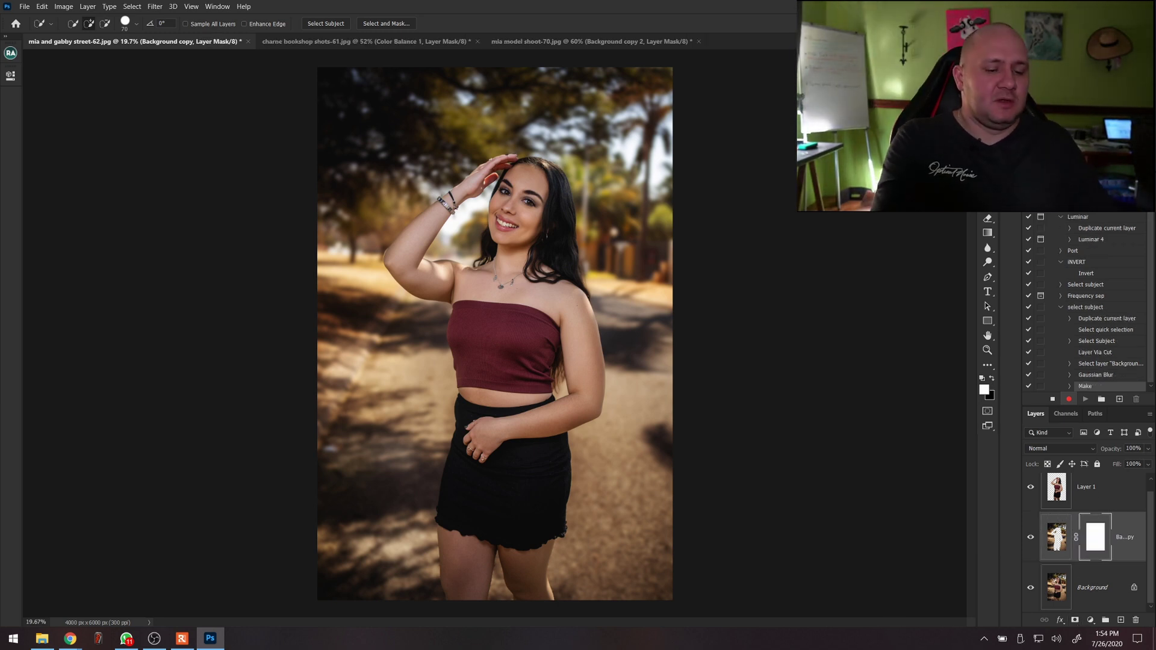
pyautogui.hotkey('ctrl', 'i')
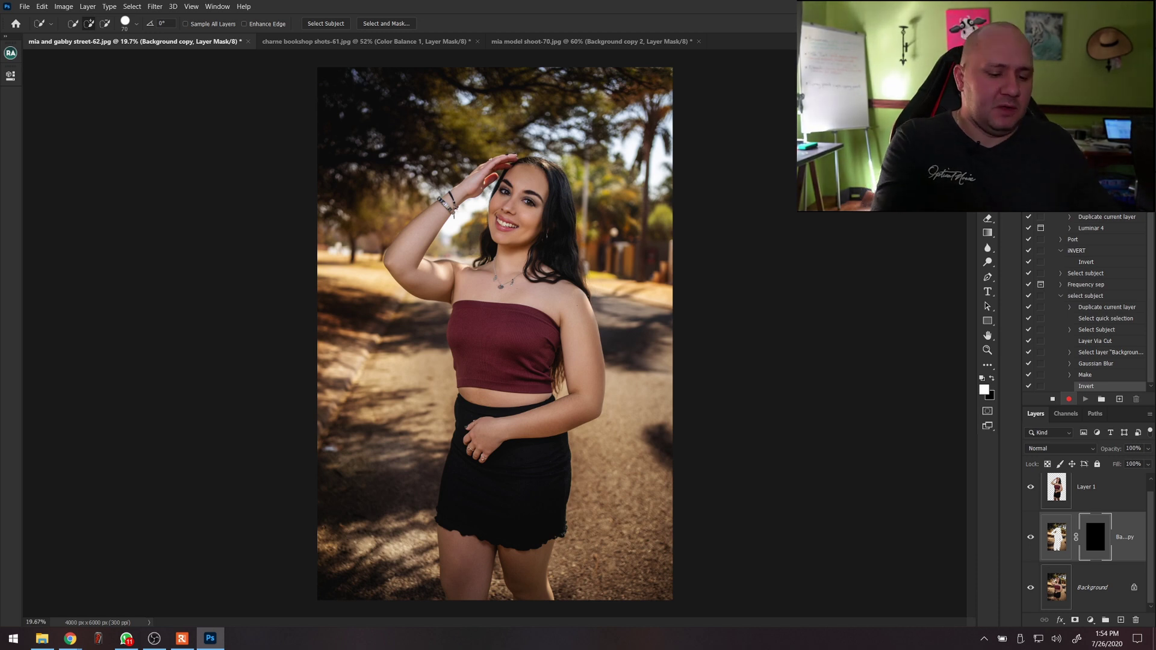
pyautogui.hotkey('ctrl', 'i')
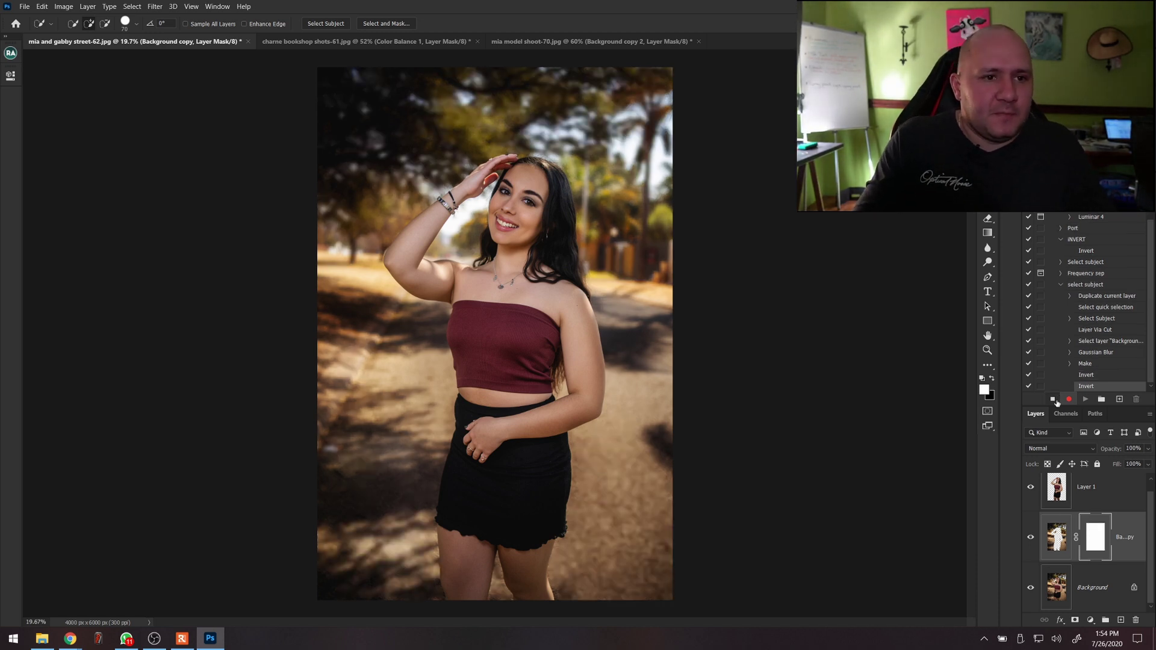
pyautogui.click(1054, 400)
# Delete Layer 1, switch Actions to Button Mode, and replay the 'select subject' action.
pyautogui.moveTo(1104, 501); pyautogui.dragTo(1137, 621)
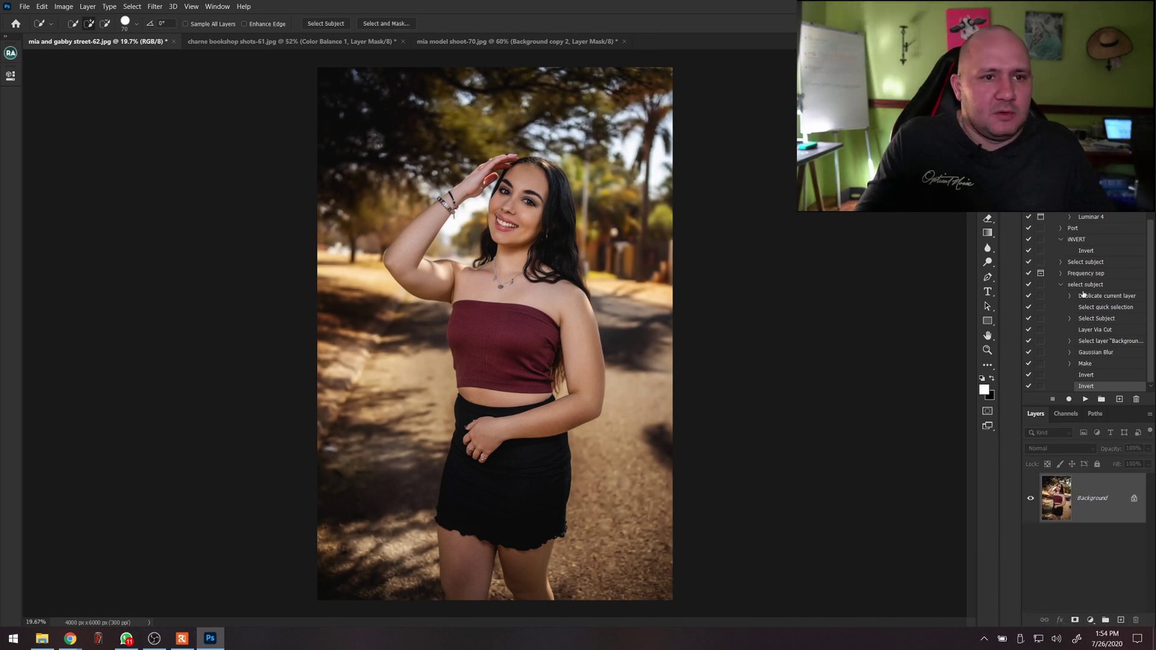
pyautogui.click(1149, 114)
pyautogui.click(1109, 125)
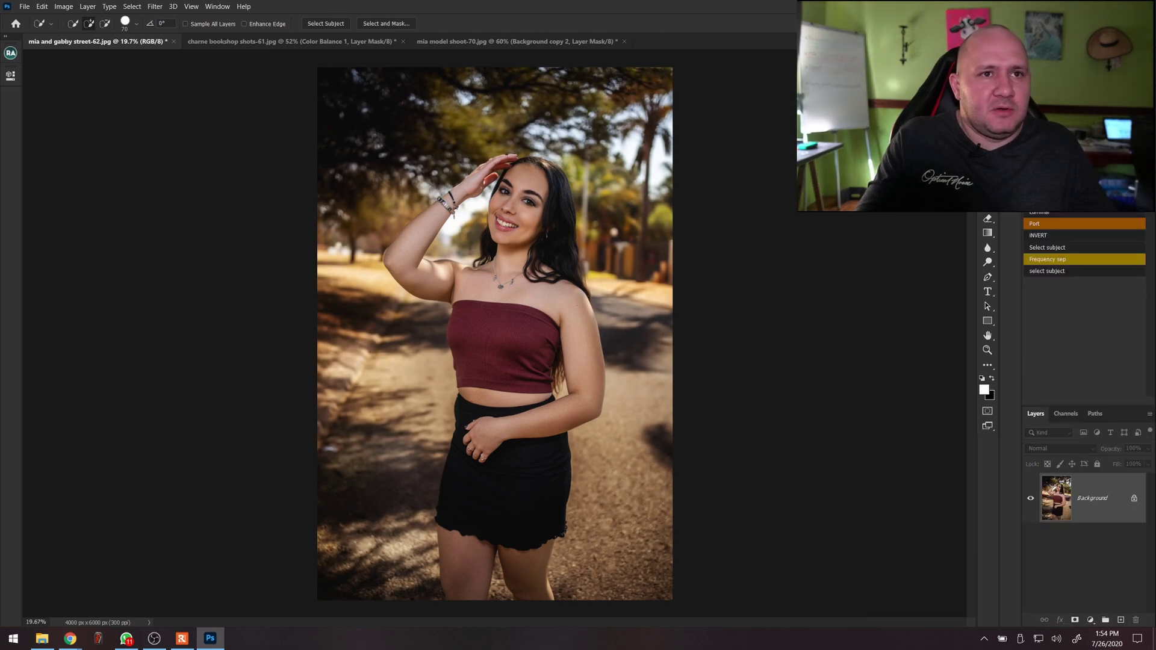
pyautogui.click(1049, 271)
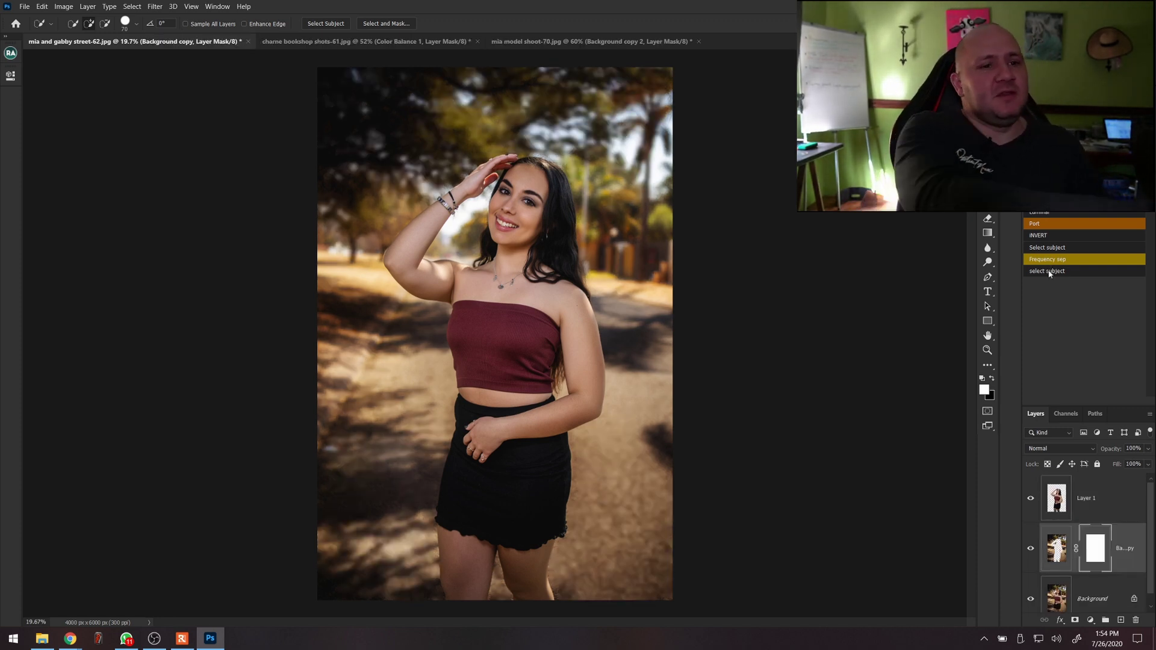
# Paint black on the mask with a 1300 then 800 brush over the top-left and upper-right trees.
pyautogui.press('b')
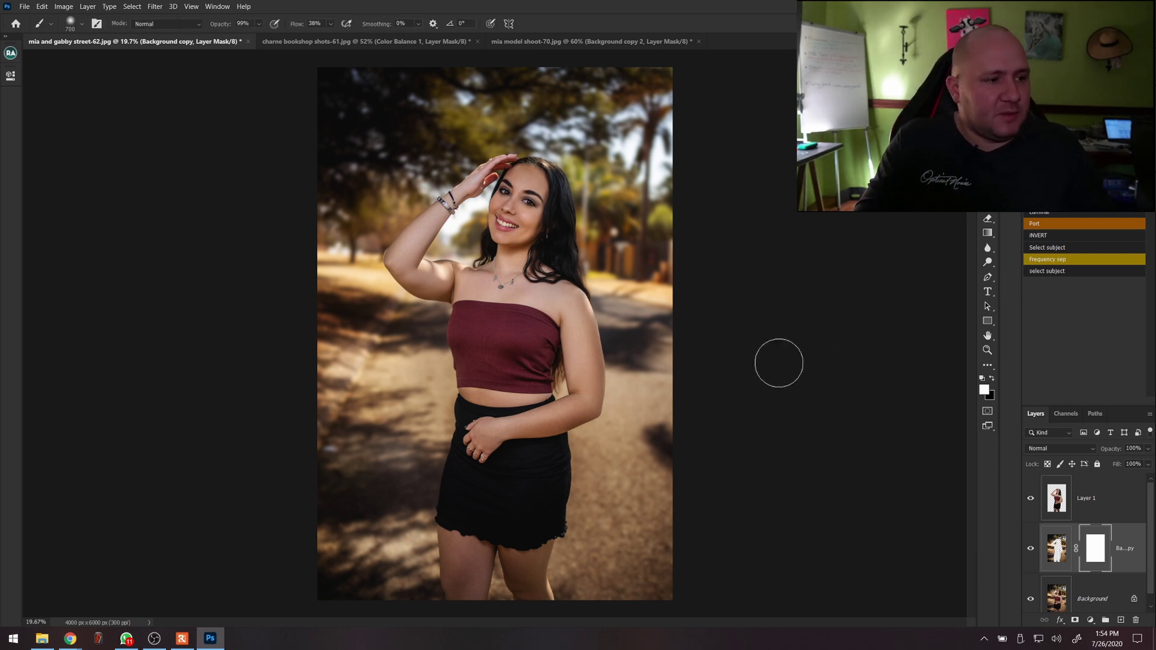
pyautogui.press('x')
pyautogui.press(']')
pyautogui.press(']')
pyautogui.press(']')
pyautogui.press(']')
pyautogui.press(']')
pyautogui.press(']')
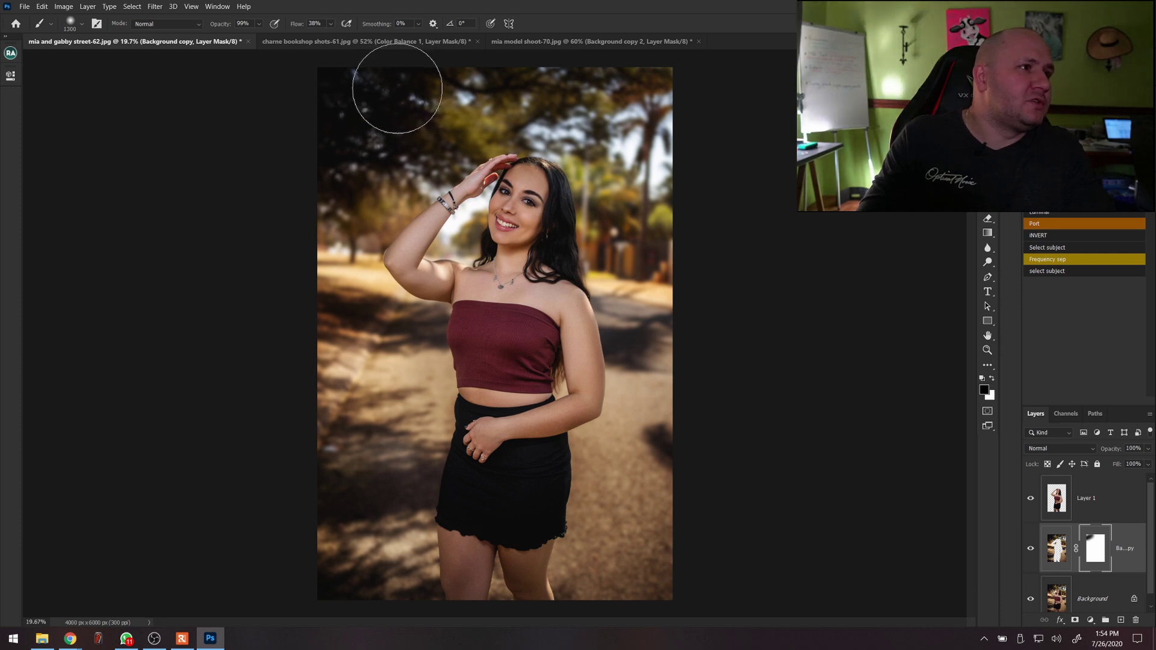
pyautogui.moveTo(387, 91); pyautogui.dragTo(367, 103)
pyautogui.press('[')
pyautogui.press('[')
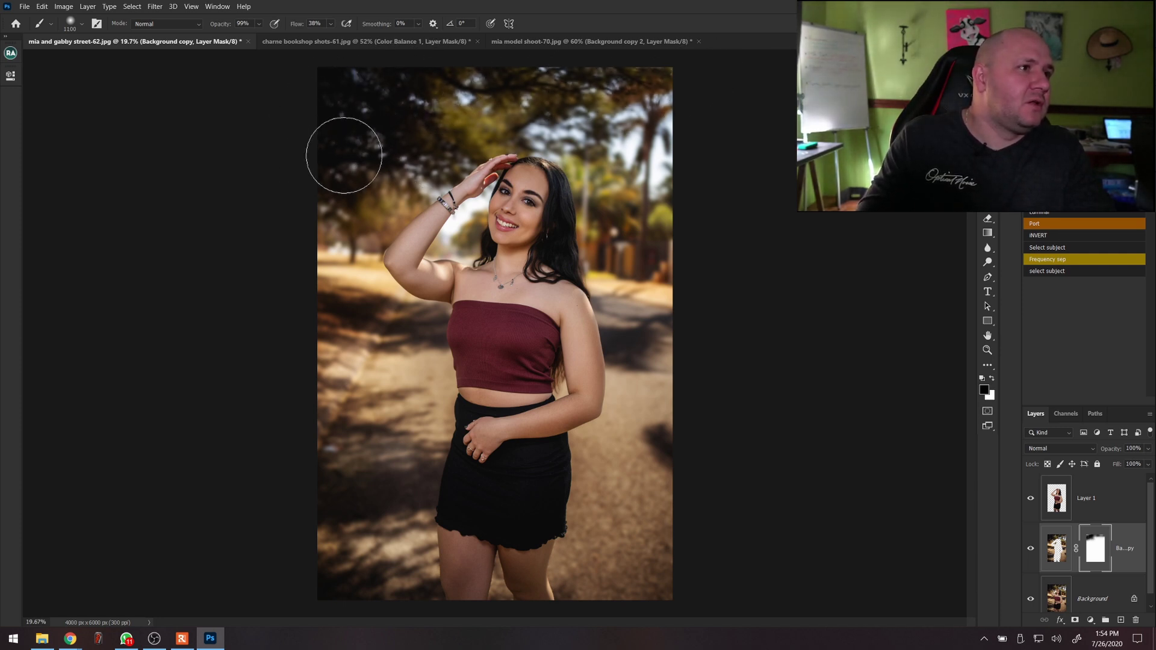
pyautogui.press('[')
pyautogui.press('[')
pyautogui.press('[')
pyautogui.moveTo(625, 156)
pyautogui.mouseDown()
pyautogui.moveTo(654, 195)
pyautogui.moveTo(652, 107)
pyautogui.moveTo(629, 147)
pyautogui.moveTo(602, 114)
pyautogui.moveTo(565, 111)
pyautogui.mouseUp()
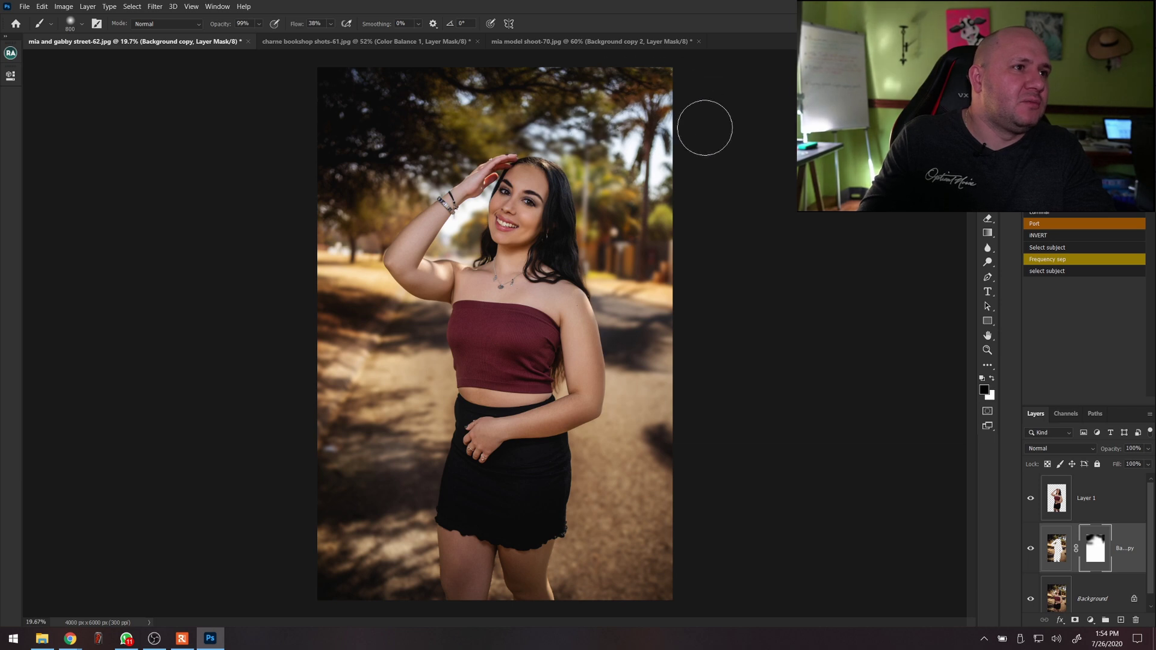
# Switch the colour back to white and target the Background copy image instead of its mask.
pyautogui.press('x')
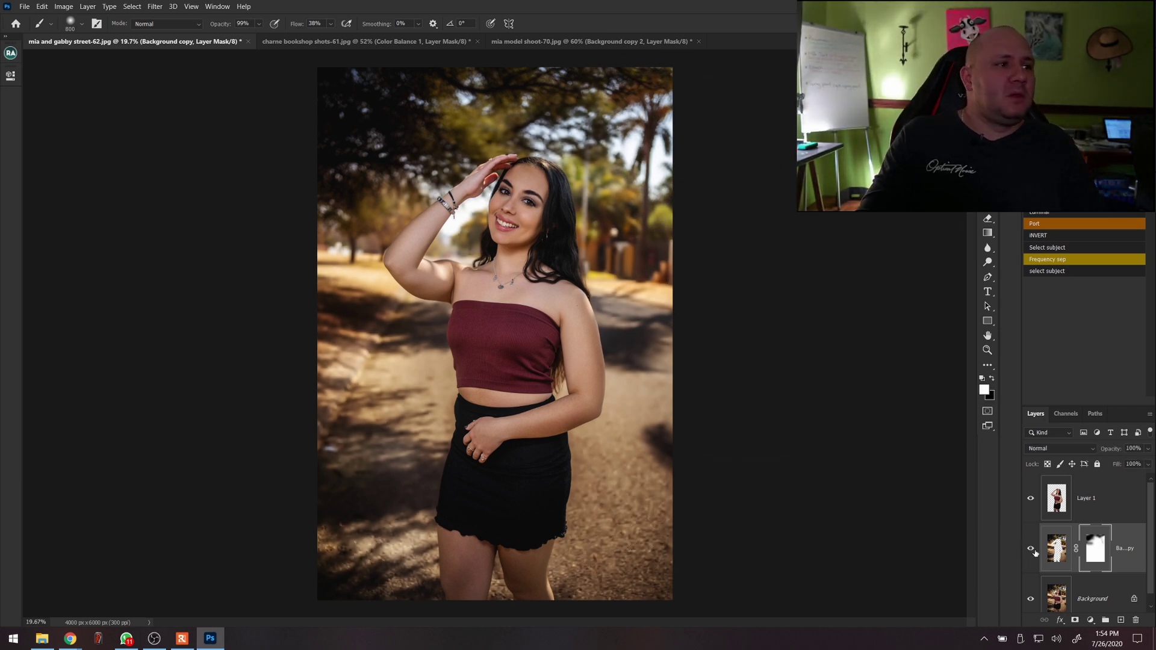
pyautogui.hotkey('ctrl', '2')
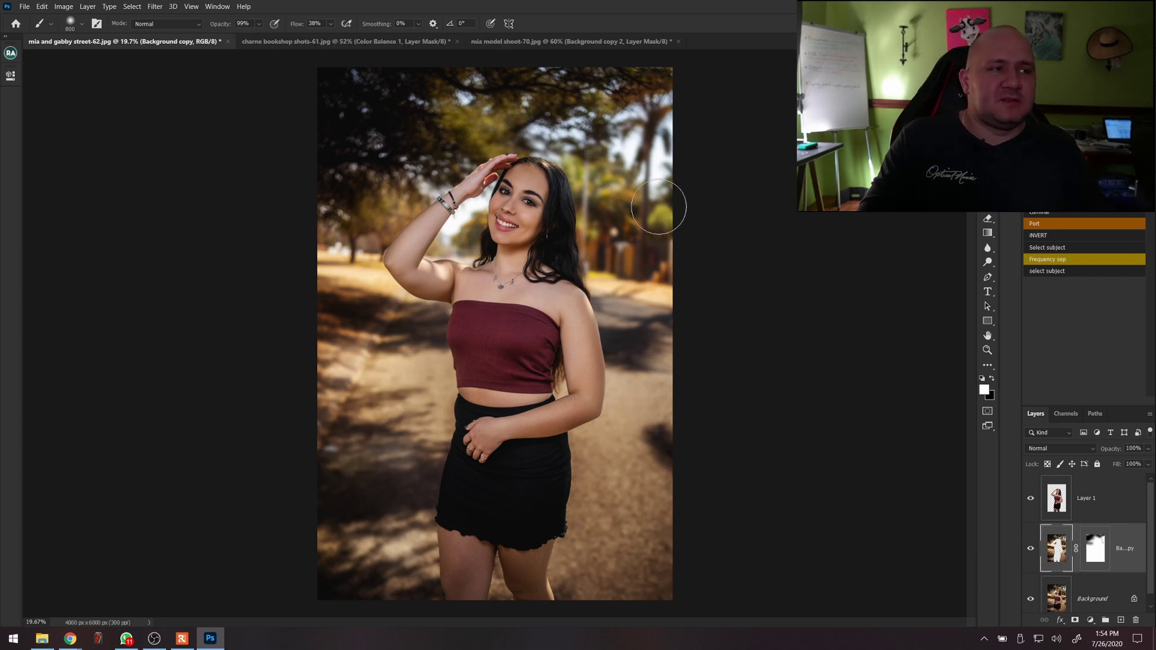
pyautogui.click(156, 9)
pyautogui.press('Escape')
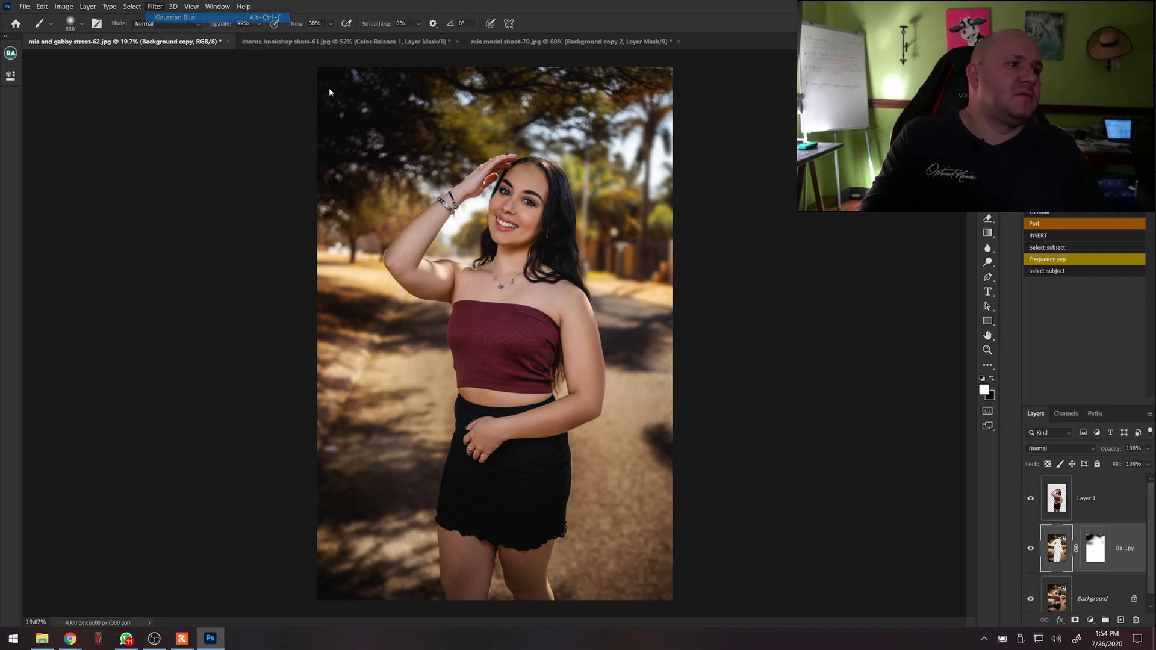